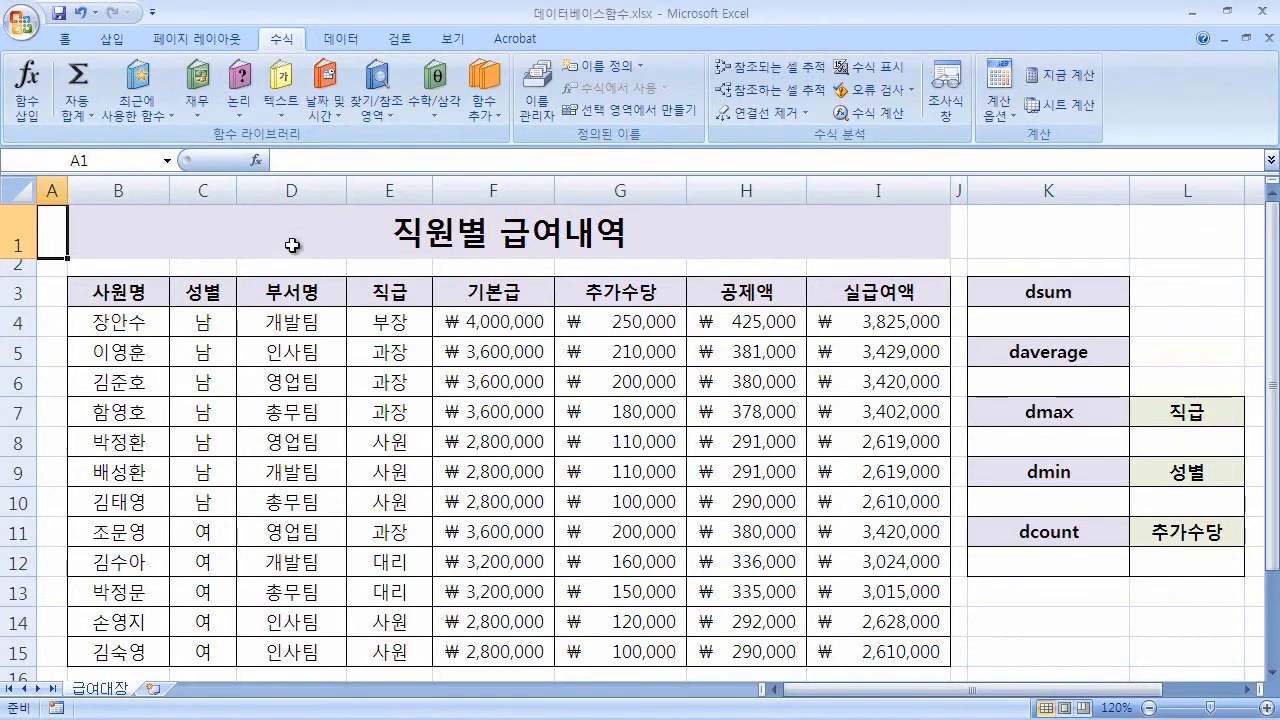
- Examine the salary table B3:I15, its header row and its individual employee records
left_click(112, 292)
left_click_drag(112, 292, 840, 615)
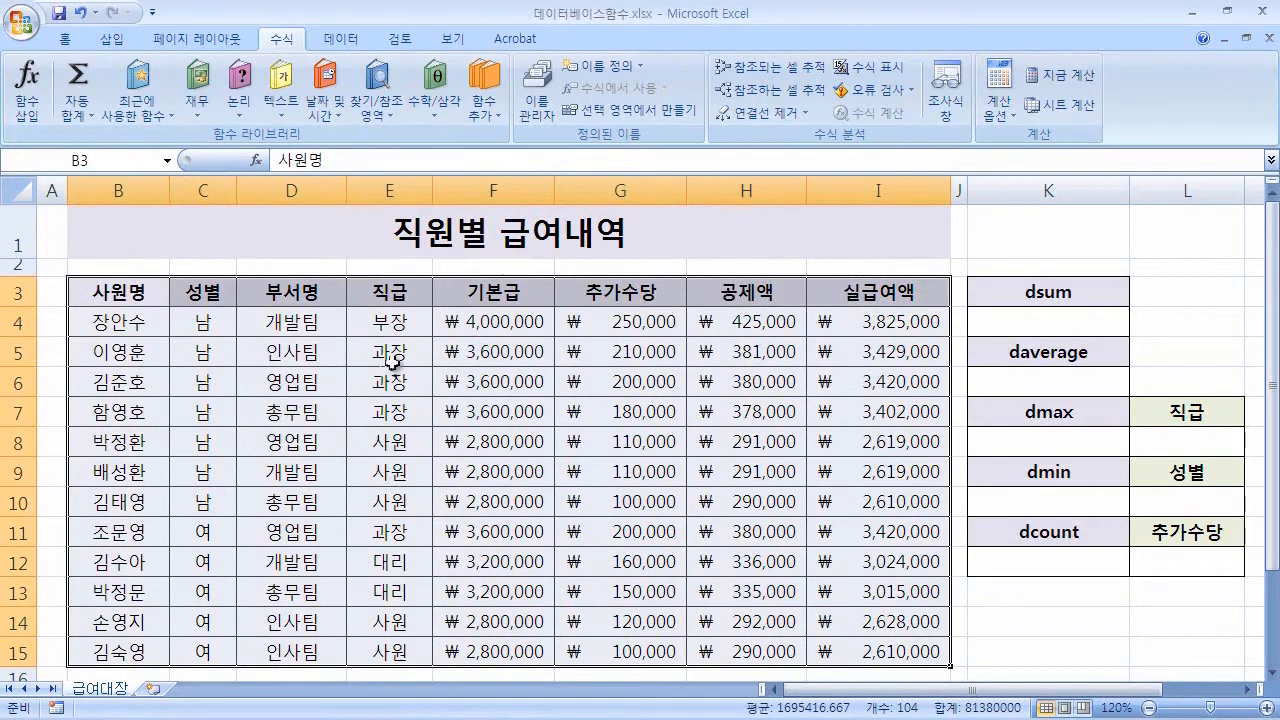
left_click(519, 418)
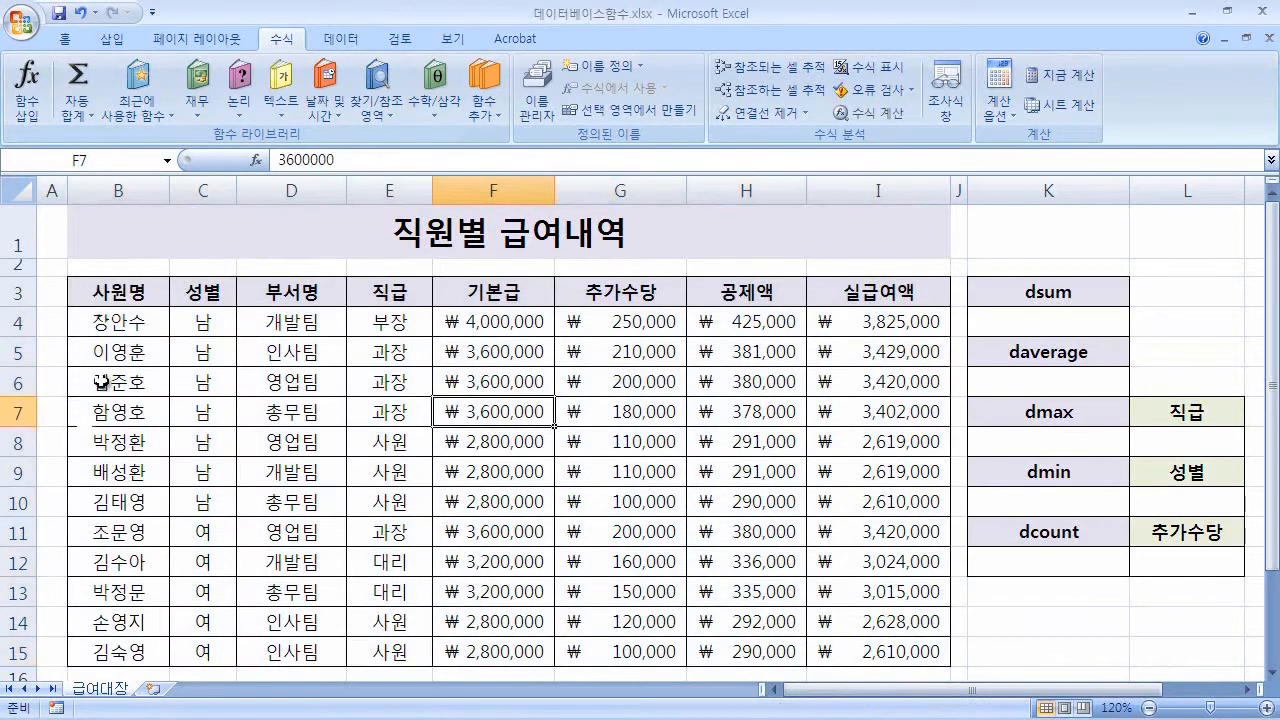
left_click_drag(112, 296, 856, 648)
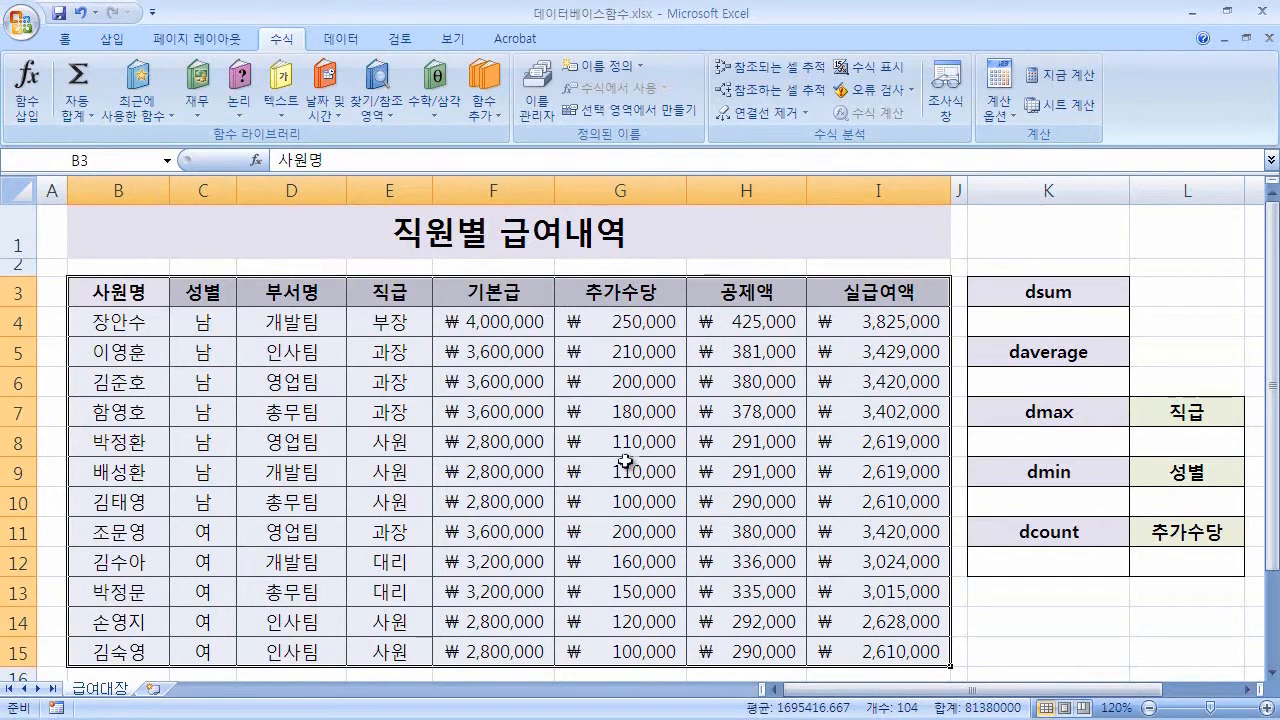
left_click(368, 416)
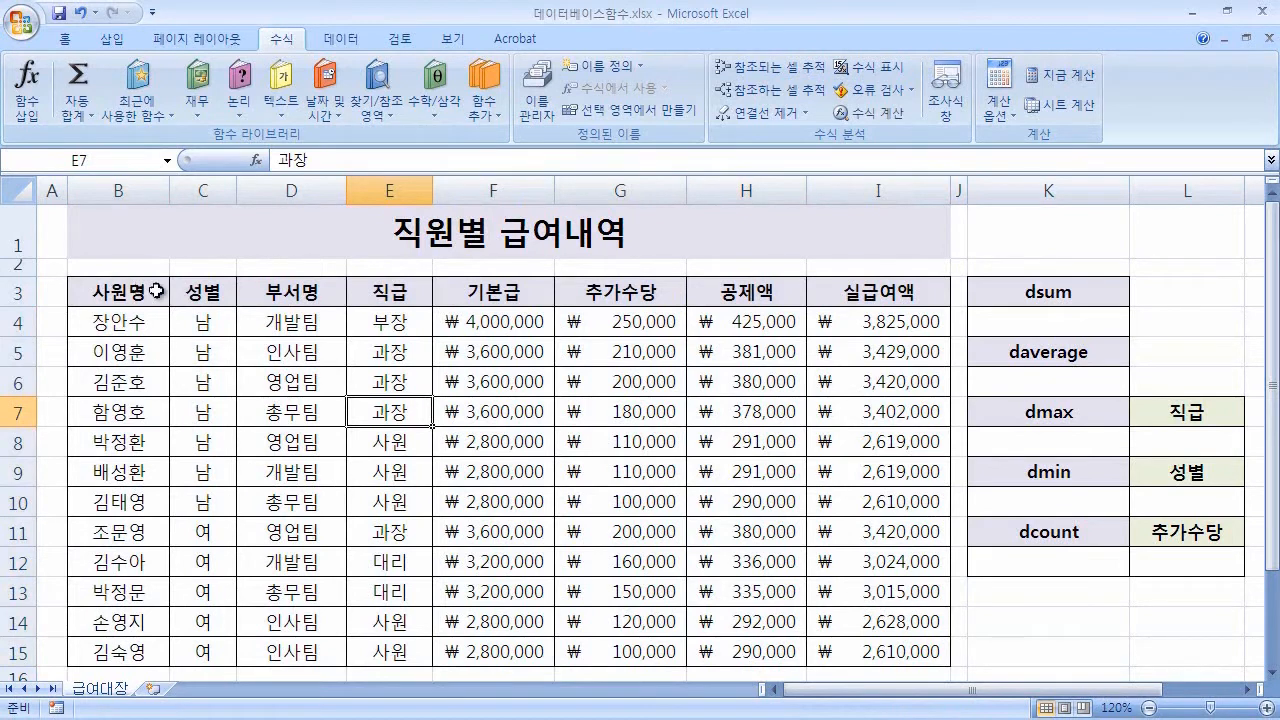
left_click_drag(122, 293, 834, 305)
left_click(118, 298)
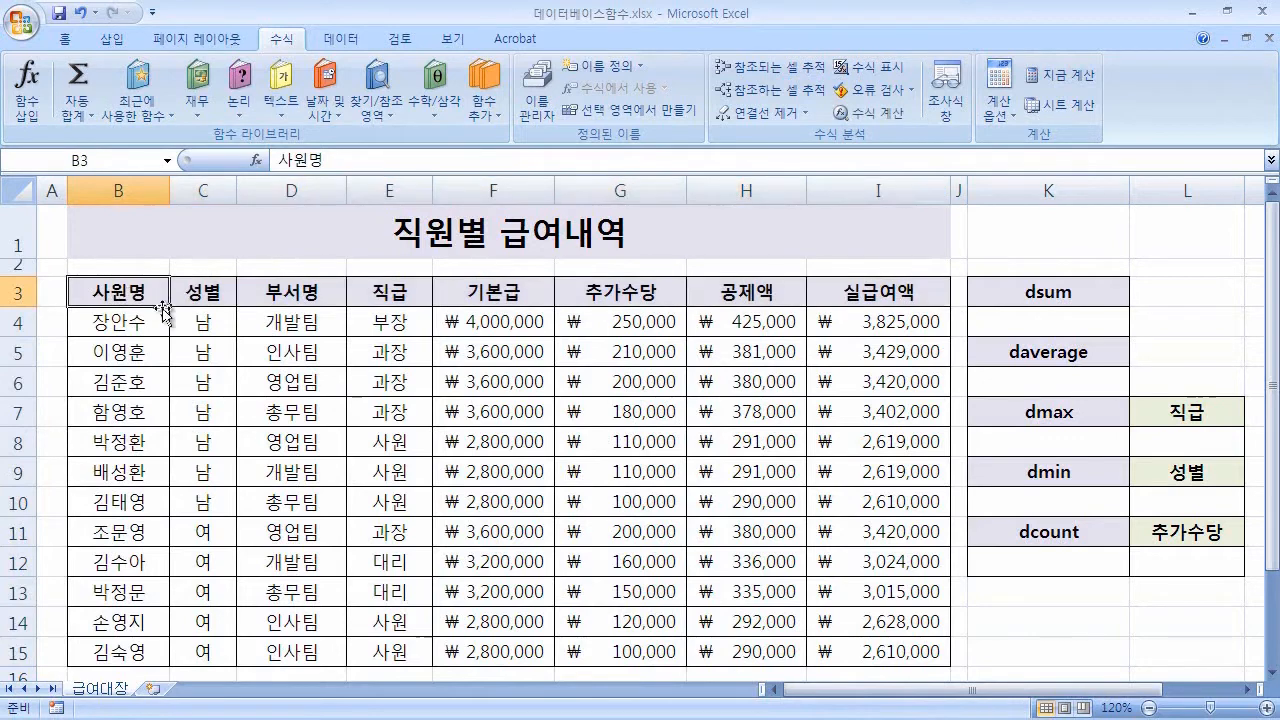
left_click_drag(125, 322, 857, 322)
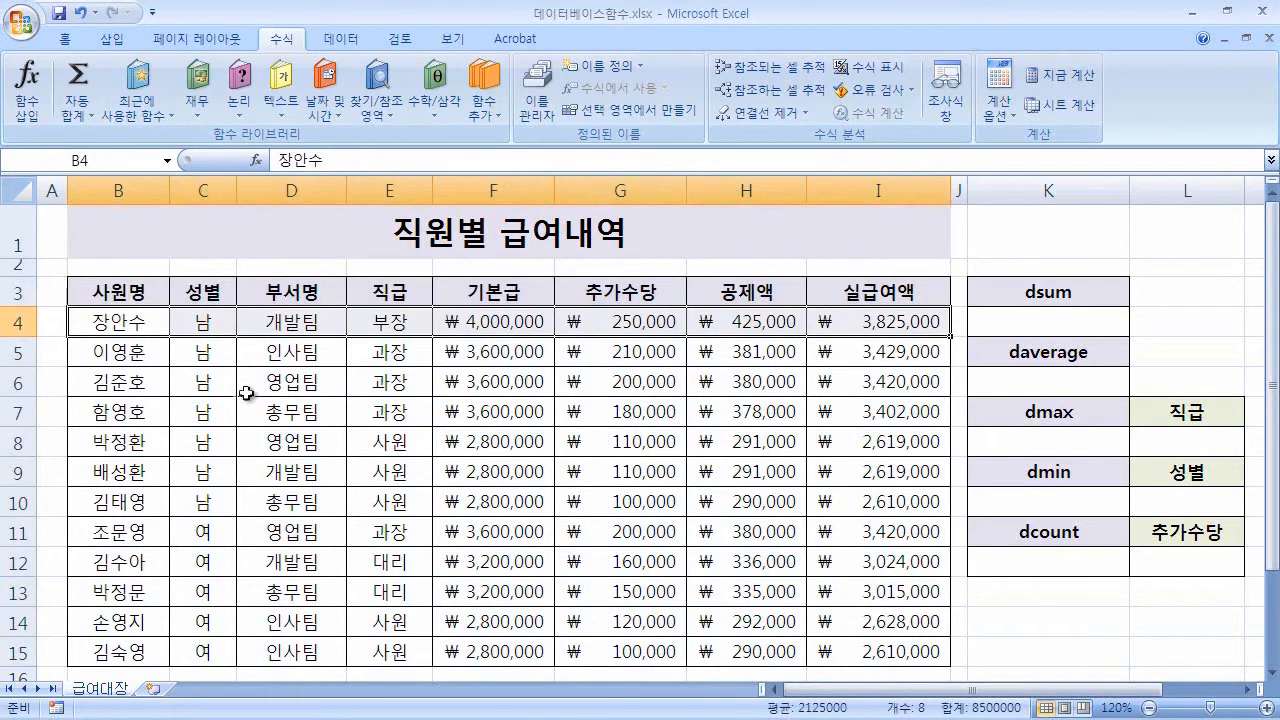
left_click_drag(122, 358, 900, 352)
left_click_drag(130, 381, 823, 381)
left_click_drag(145, 414, 876, 490)
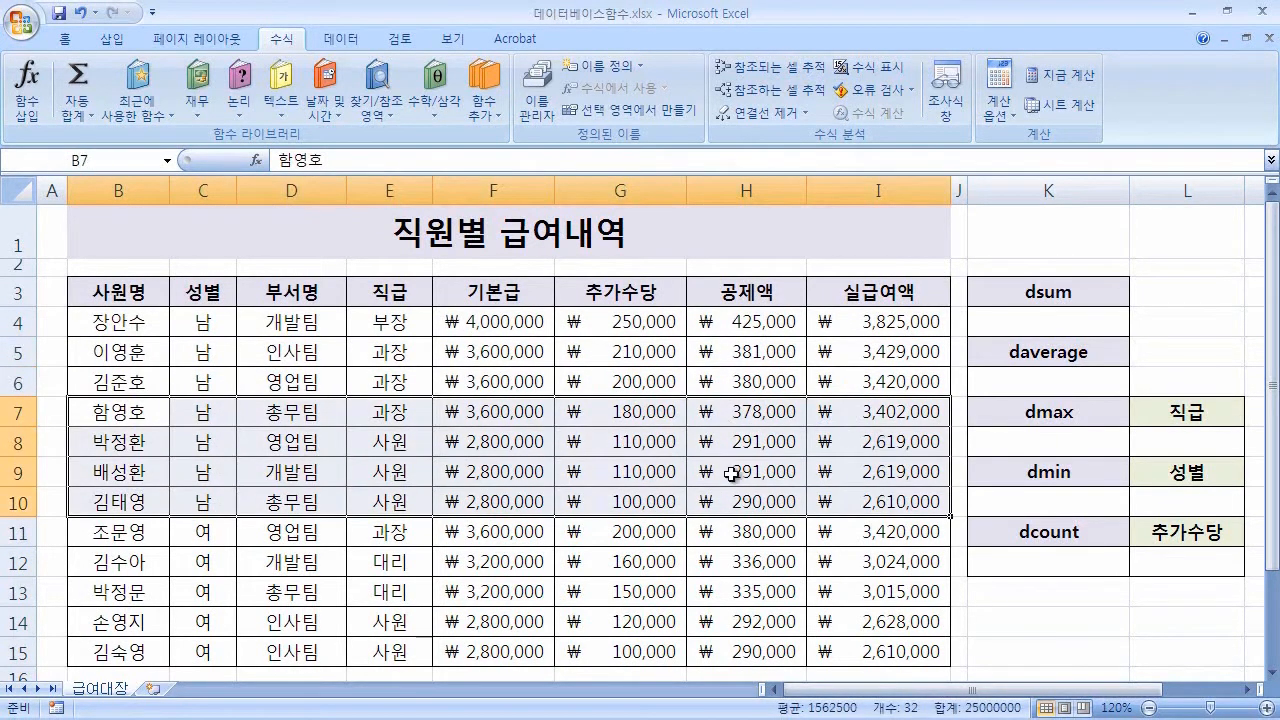
left_click(362, 358)
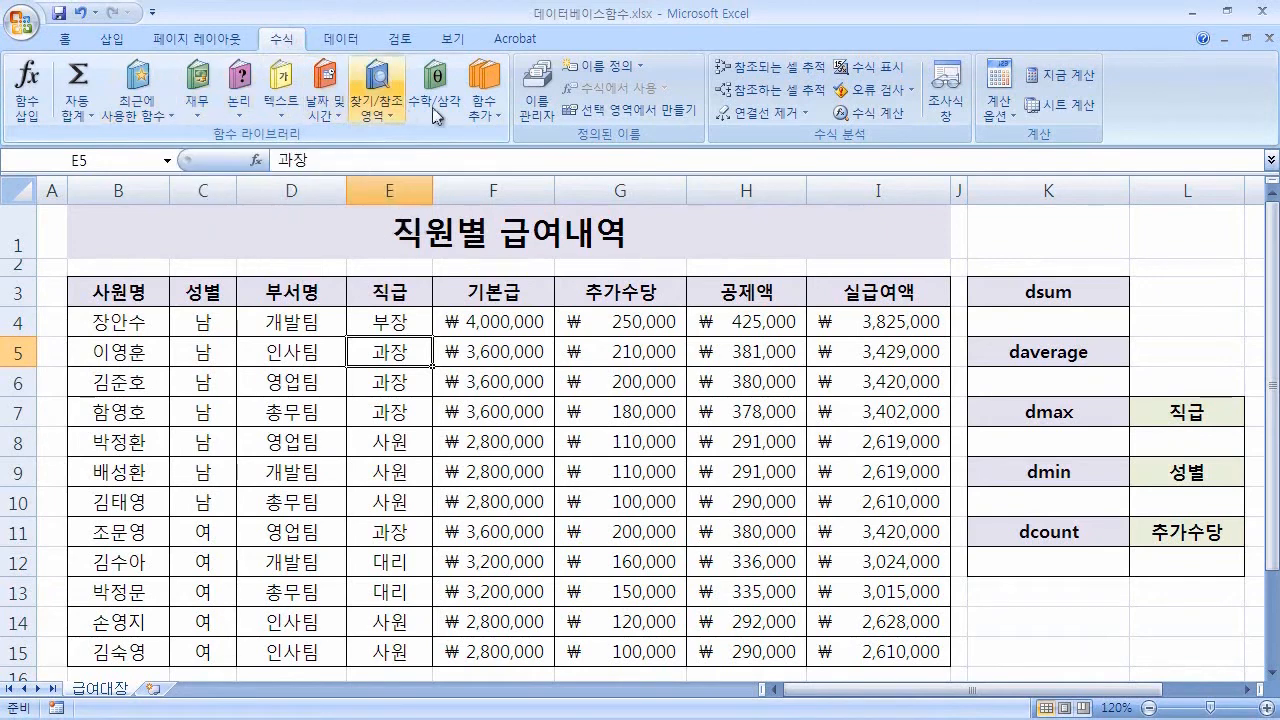
- Browse the database function category (데이터베이스) down to DSUM without inserting a function
left_click(484, 100)
mouse_move(515, 138)
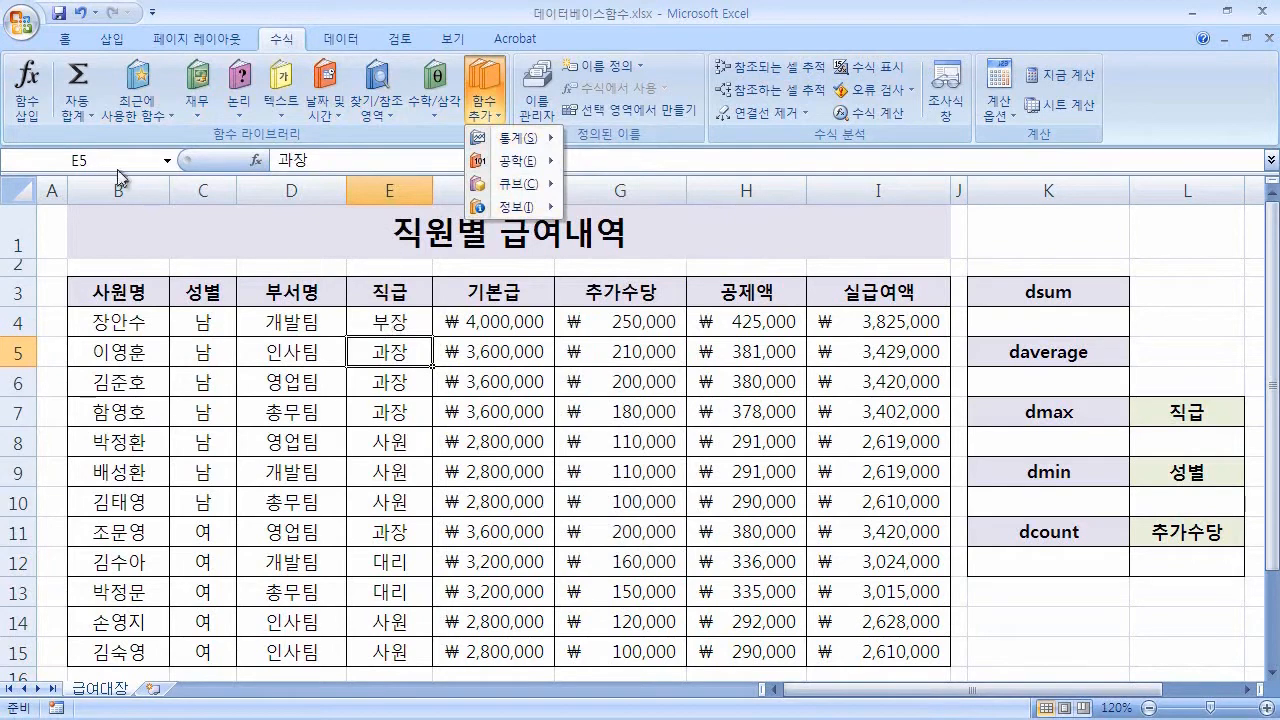
left_click(14, 111)
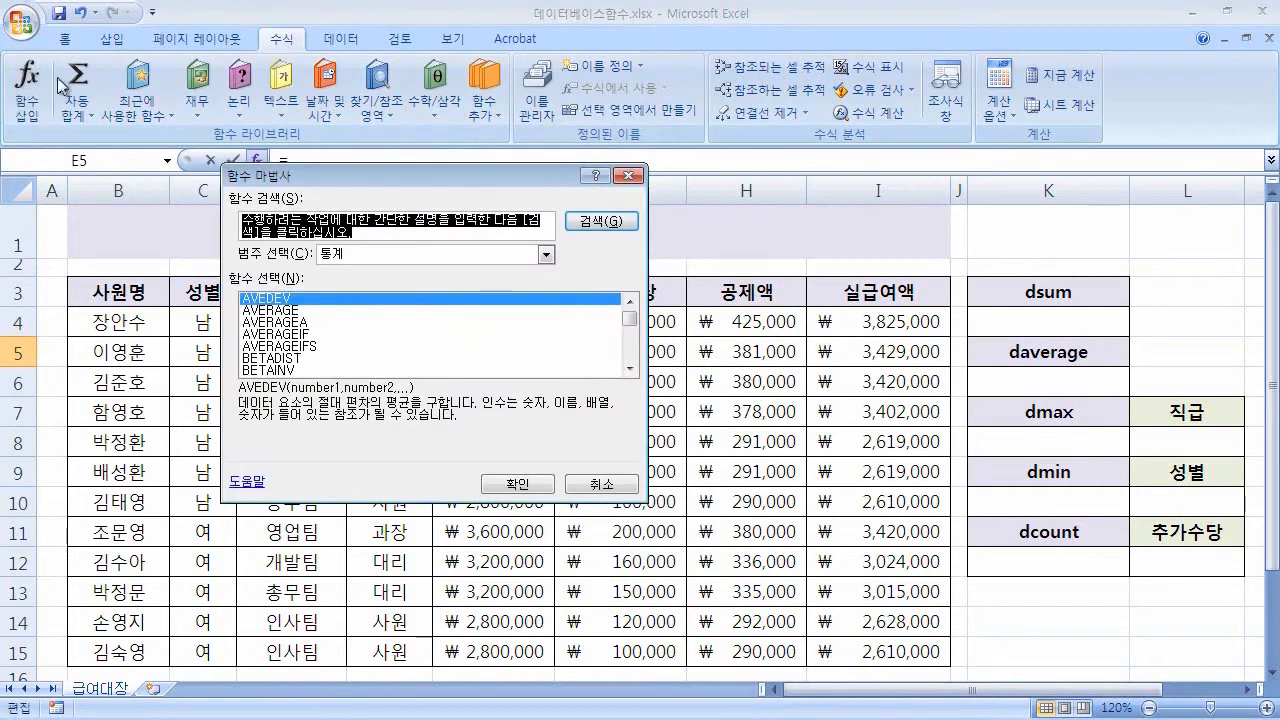
left_click_drag(380, 182, 709, 183)
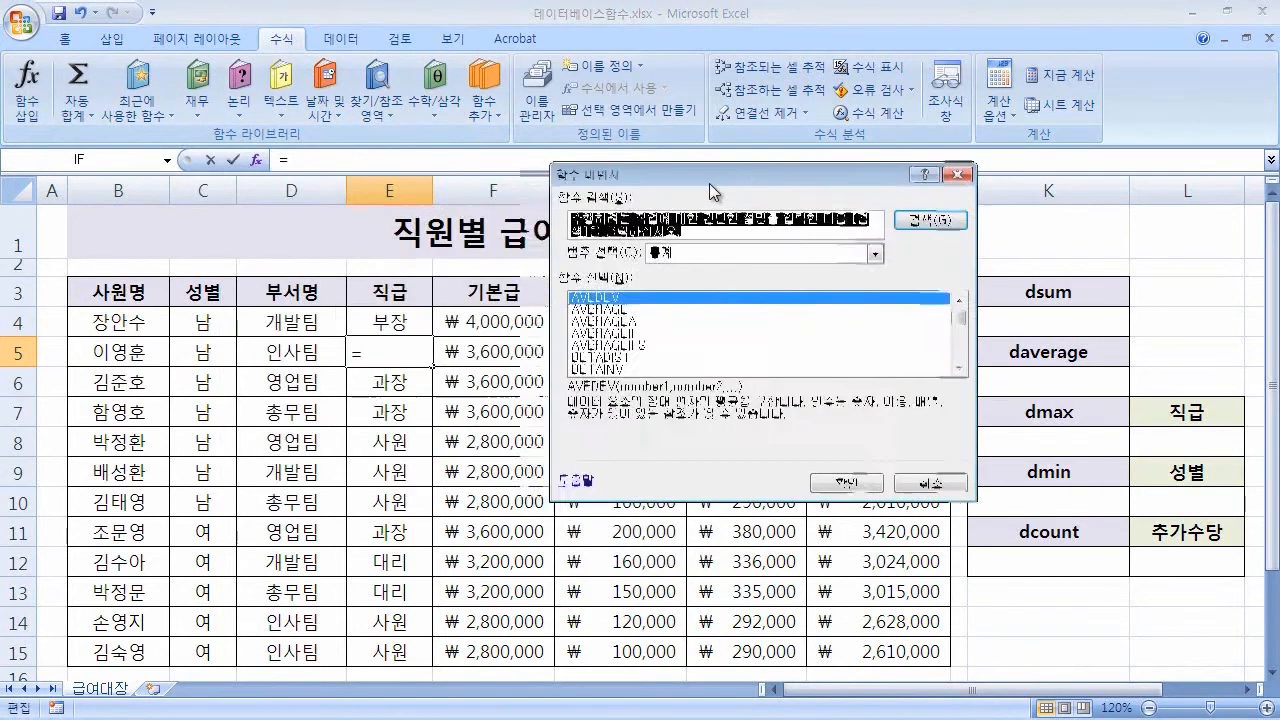
left_click(875, 253)
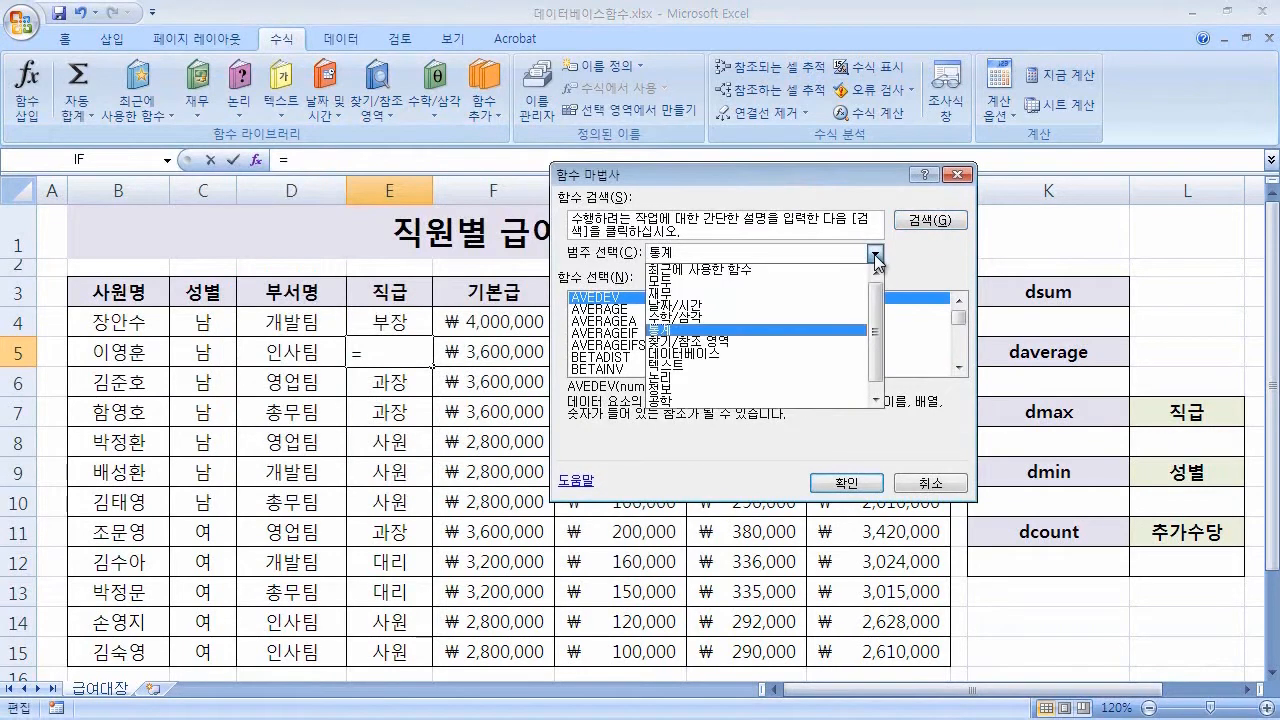
left_click(799, 355)
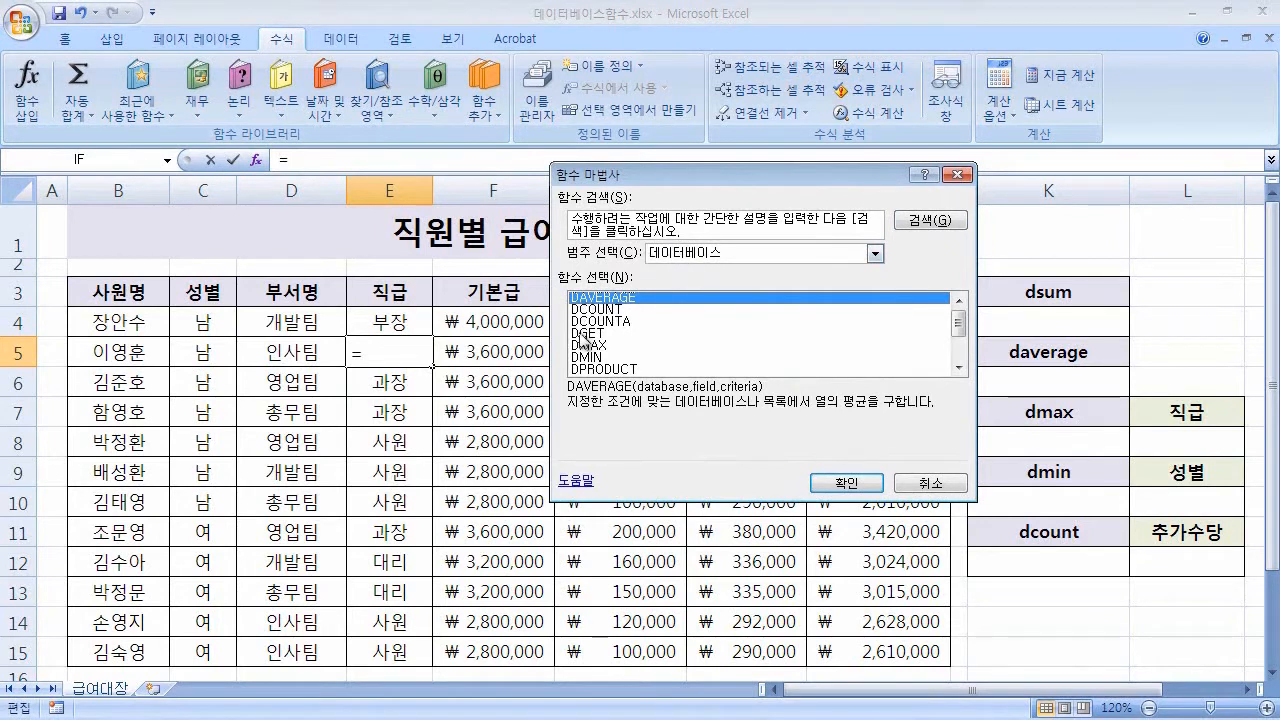
left_click_drag(958, 325, 960, 345)
left_click(652, 347)
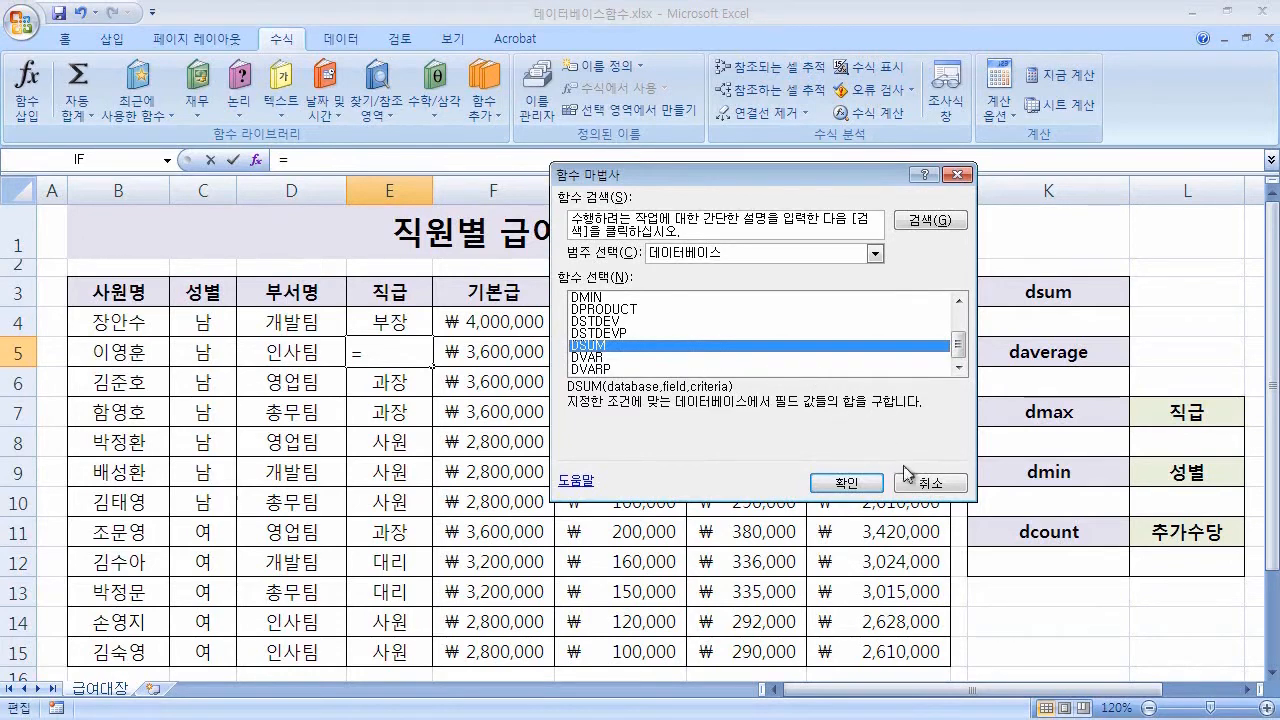
left_click(926, 482)
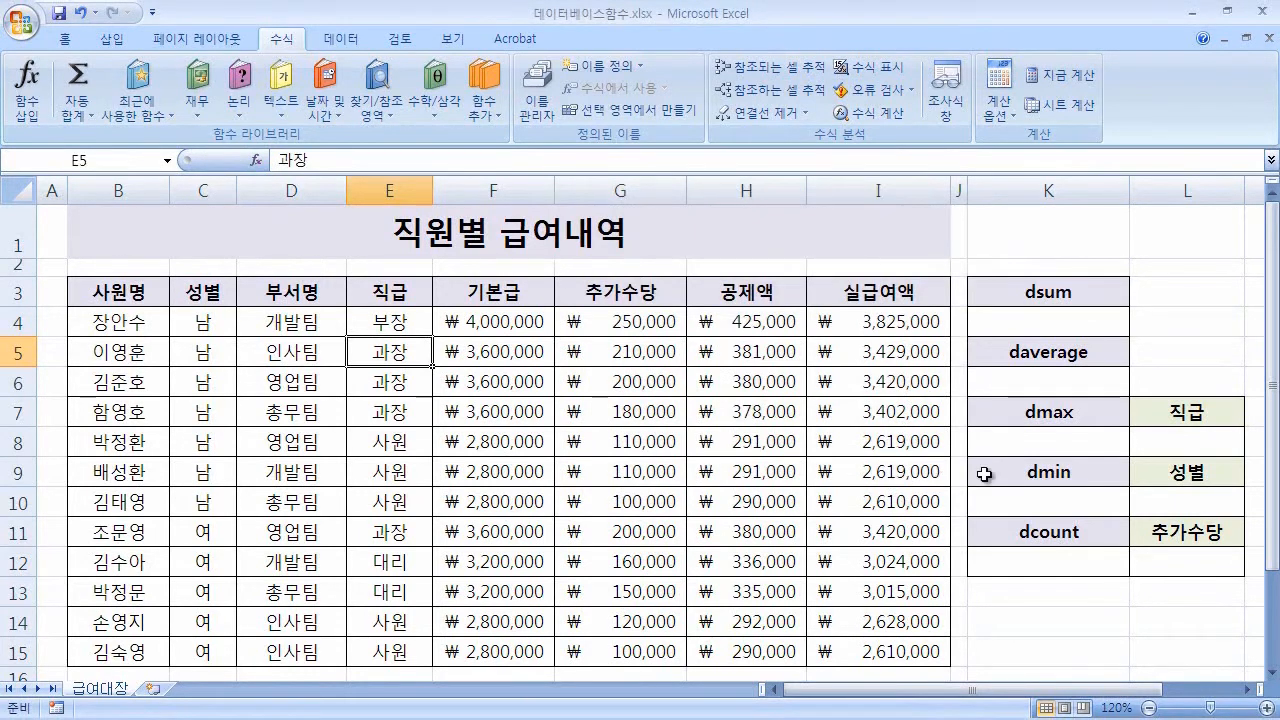
- Try a SUM formula over F4:I4 in cell K4 and clear the cell
left_click(1060, 322)
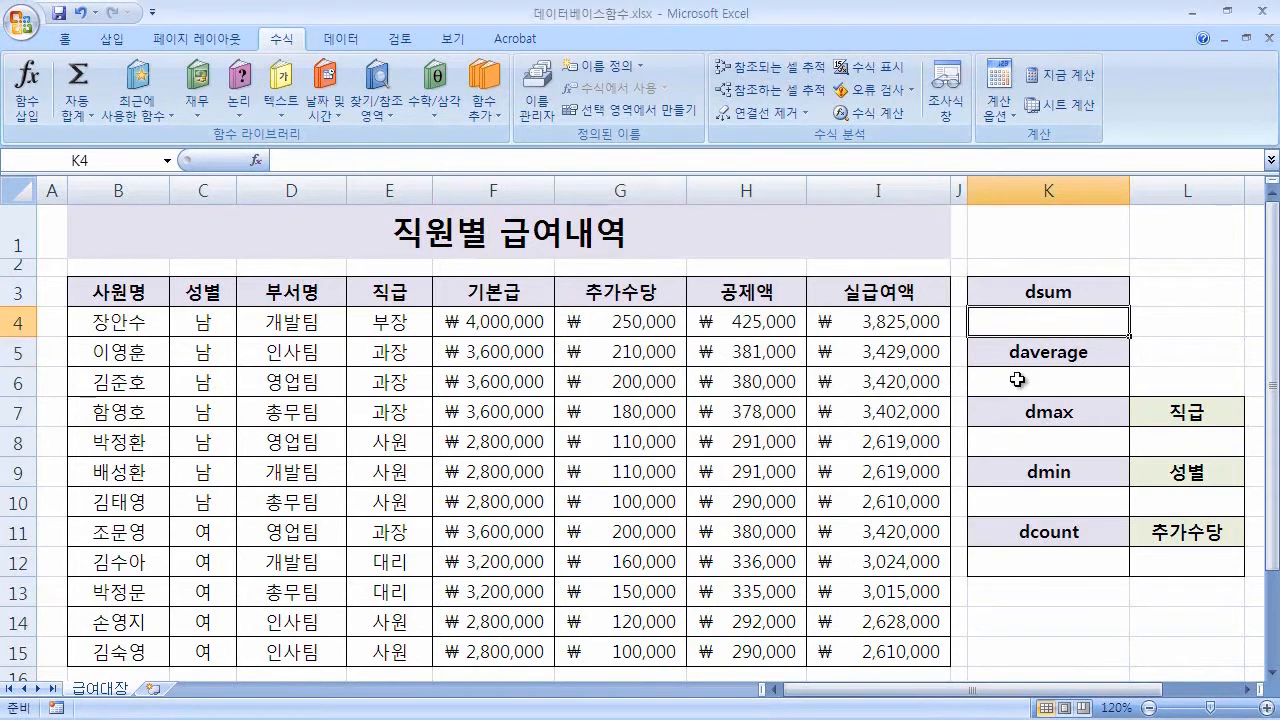
type("=sum")
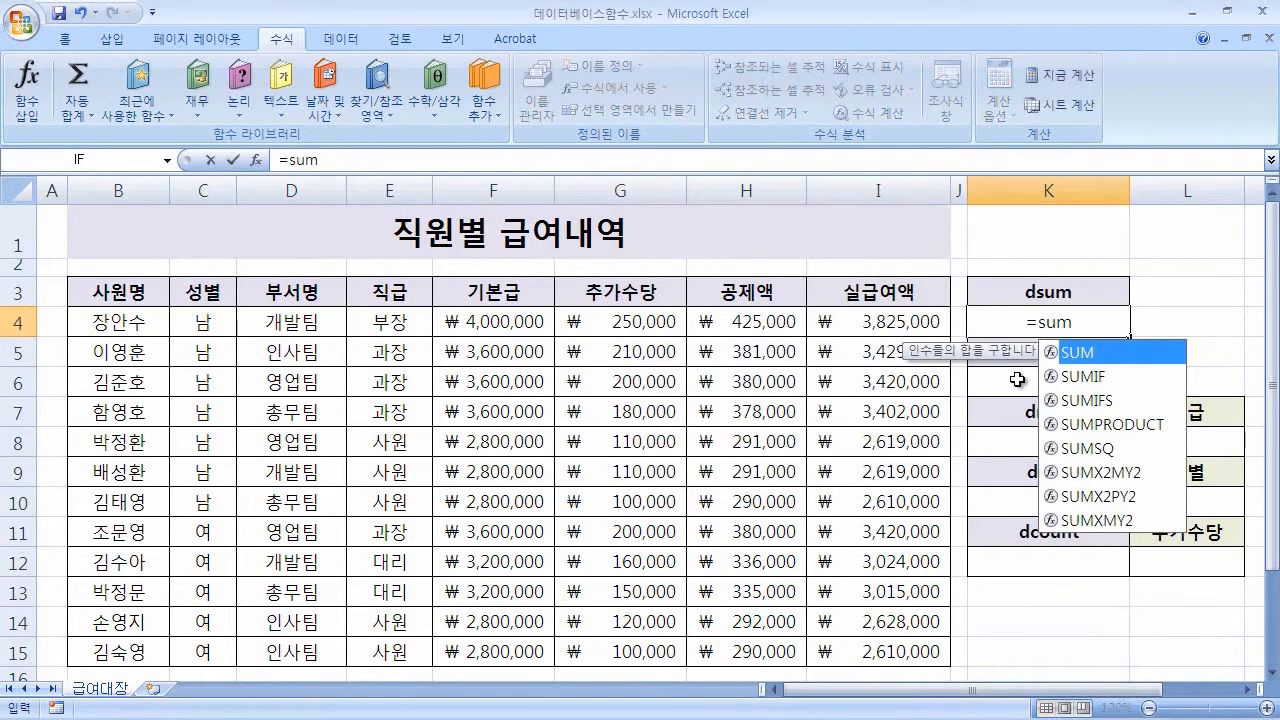
type("(")
left_click_drag(461, 307, 900, 320)
key("Return")
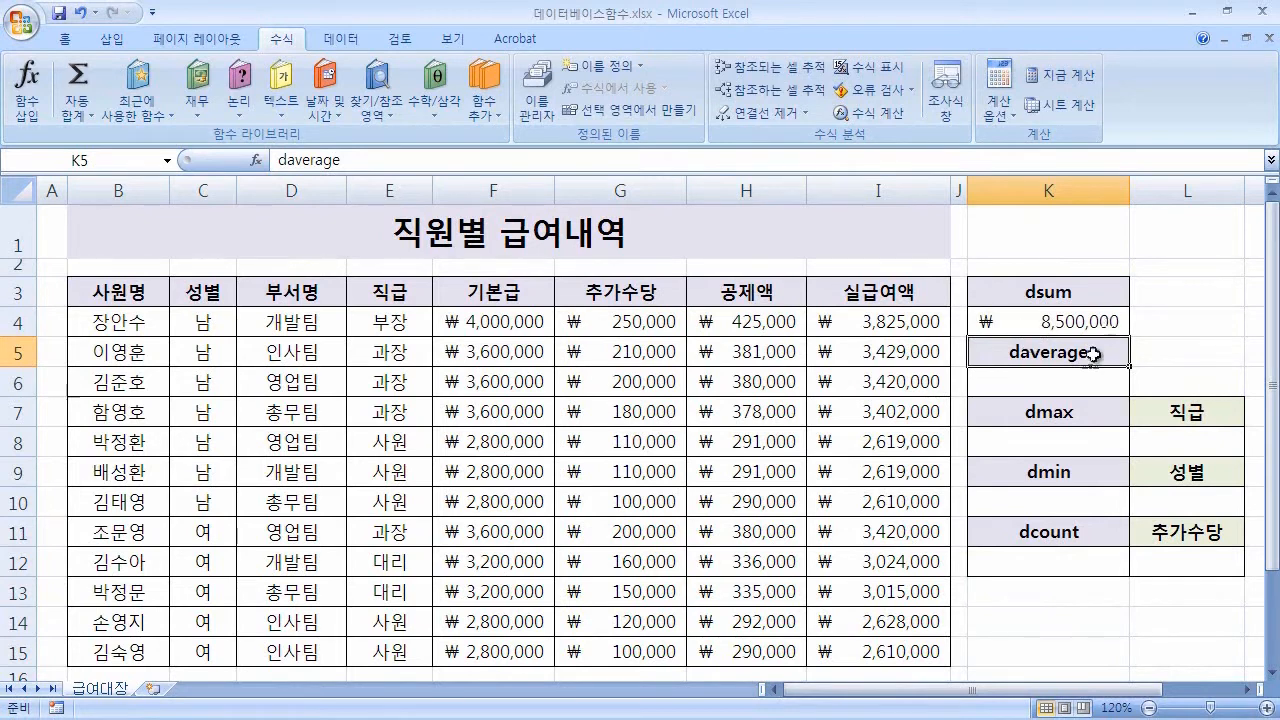
key("Up")
key("Delete")
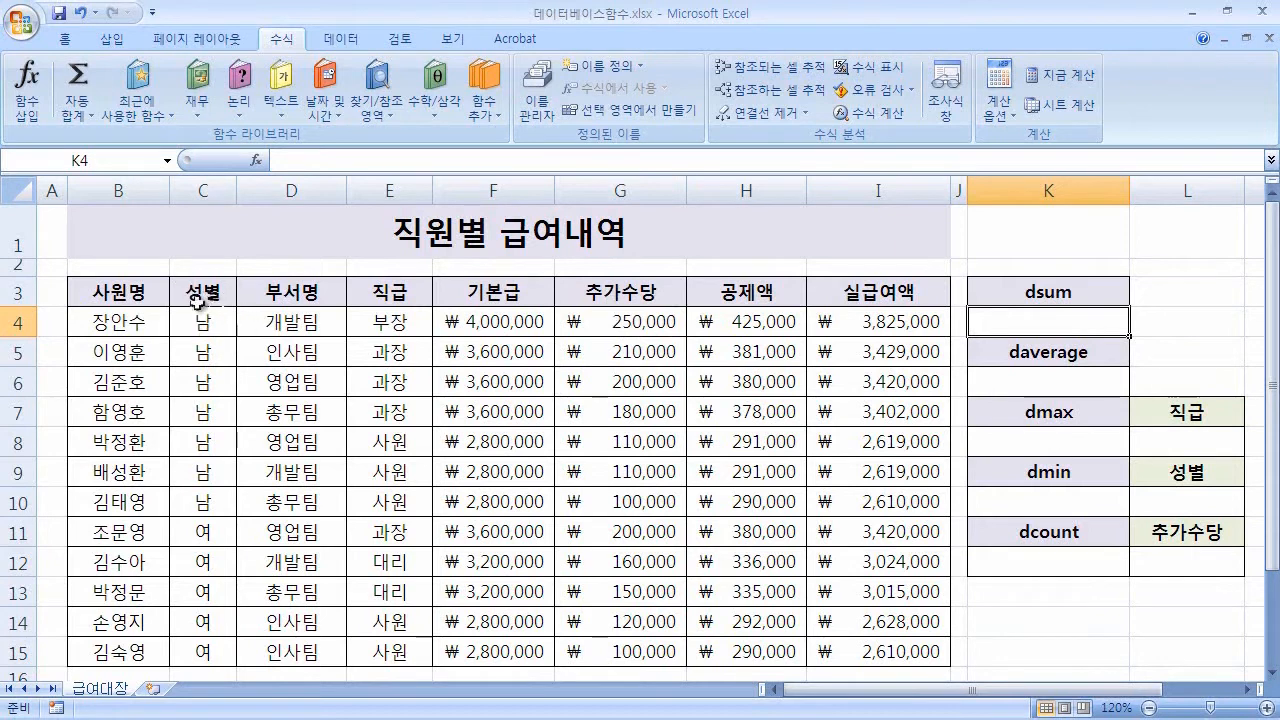
- Enter =DSUM(B3:I15,G3,C3:C4) in K4 to total the extra allowance (추가수당) of the male employees
left_click_drag(209, 322, 210, 502)
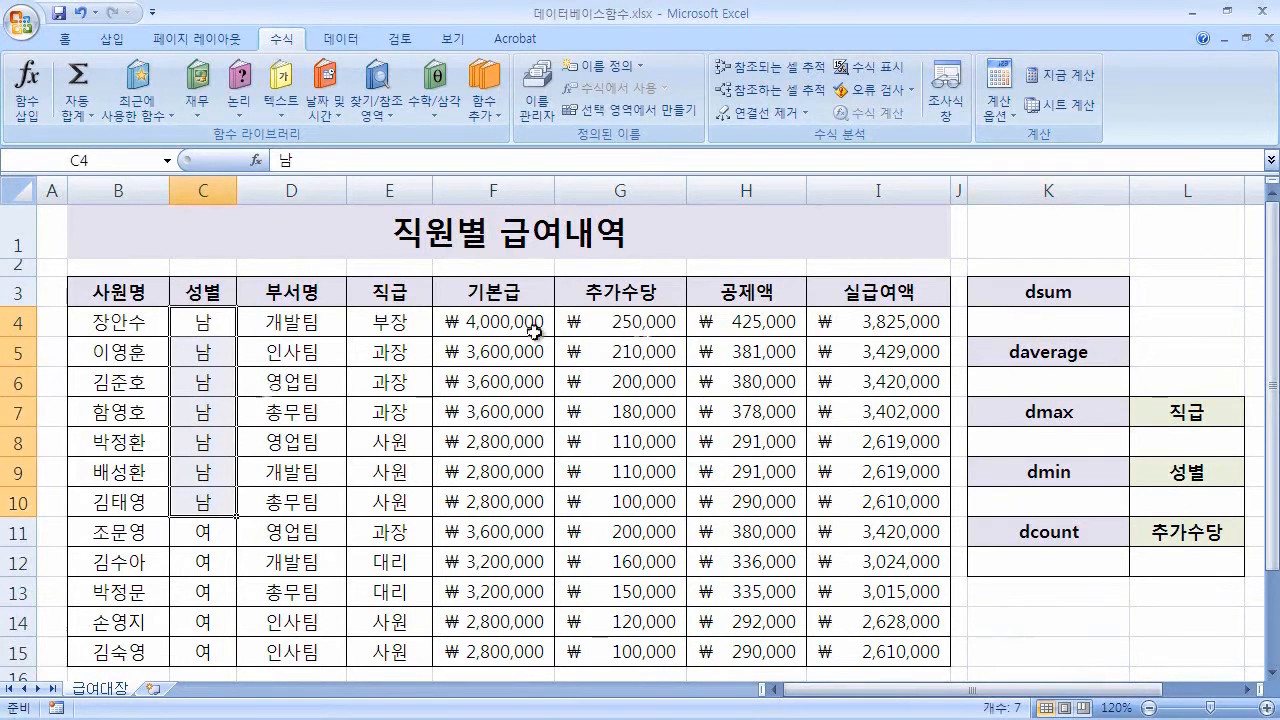
left_click_drag(650, 322, 658, 493)
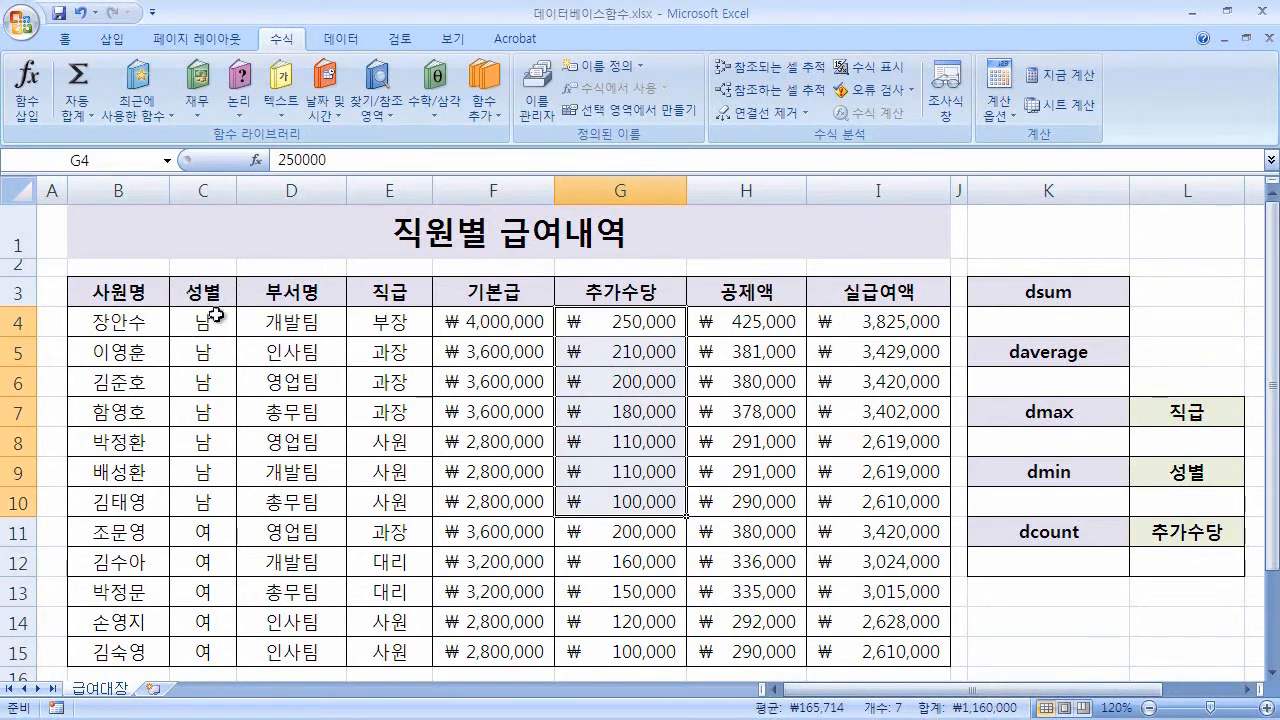
left_click(1001, 322)
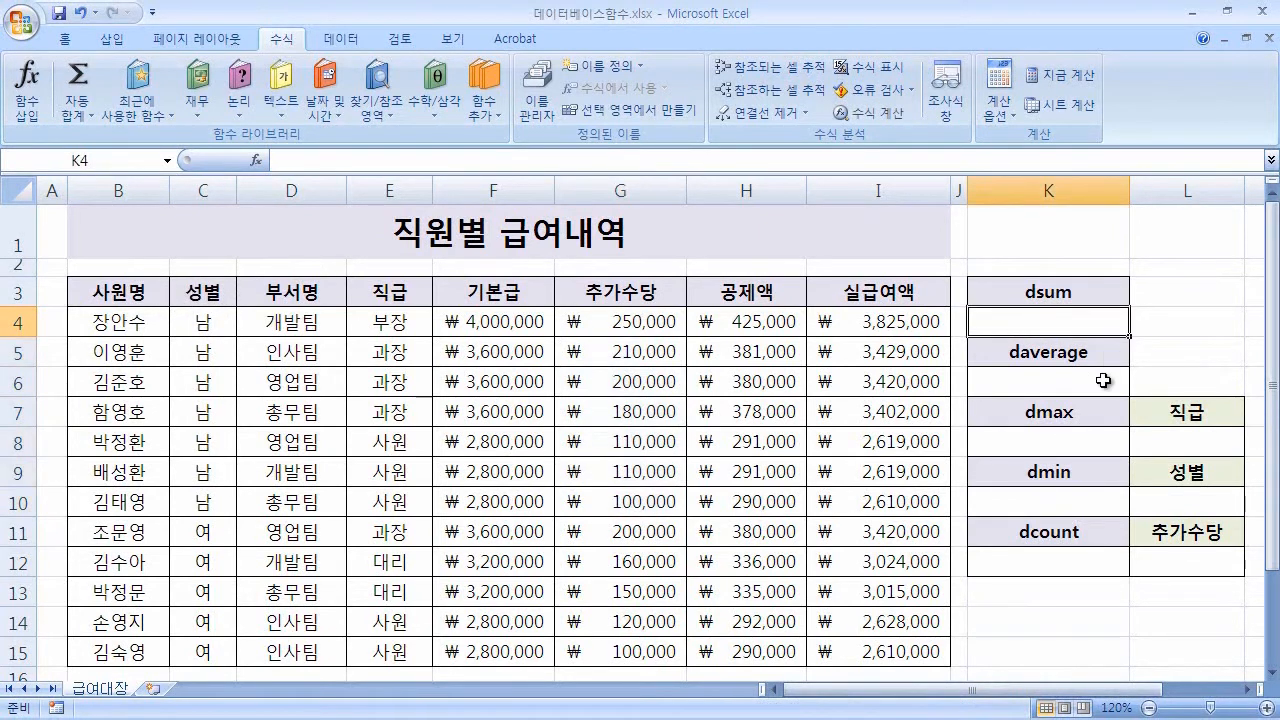
type("=dsum")
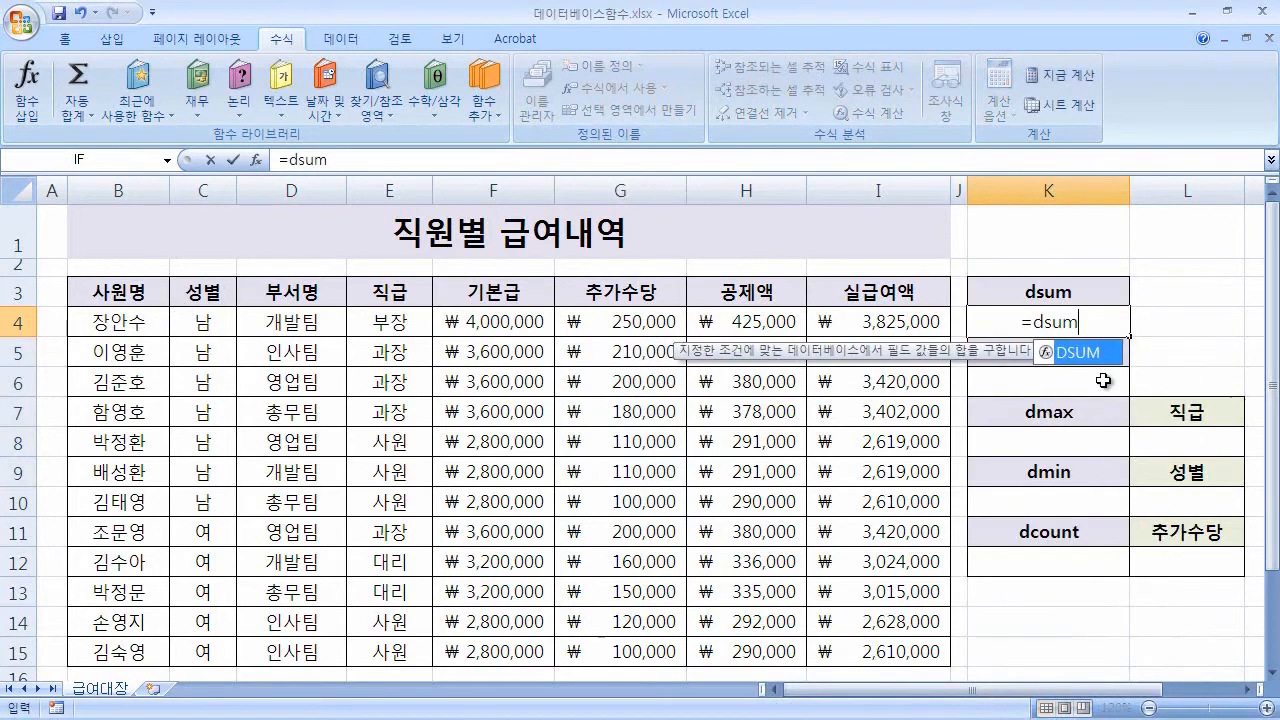
type("(")
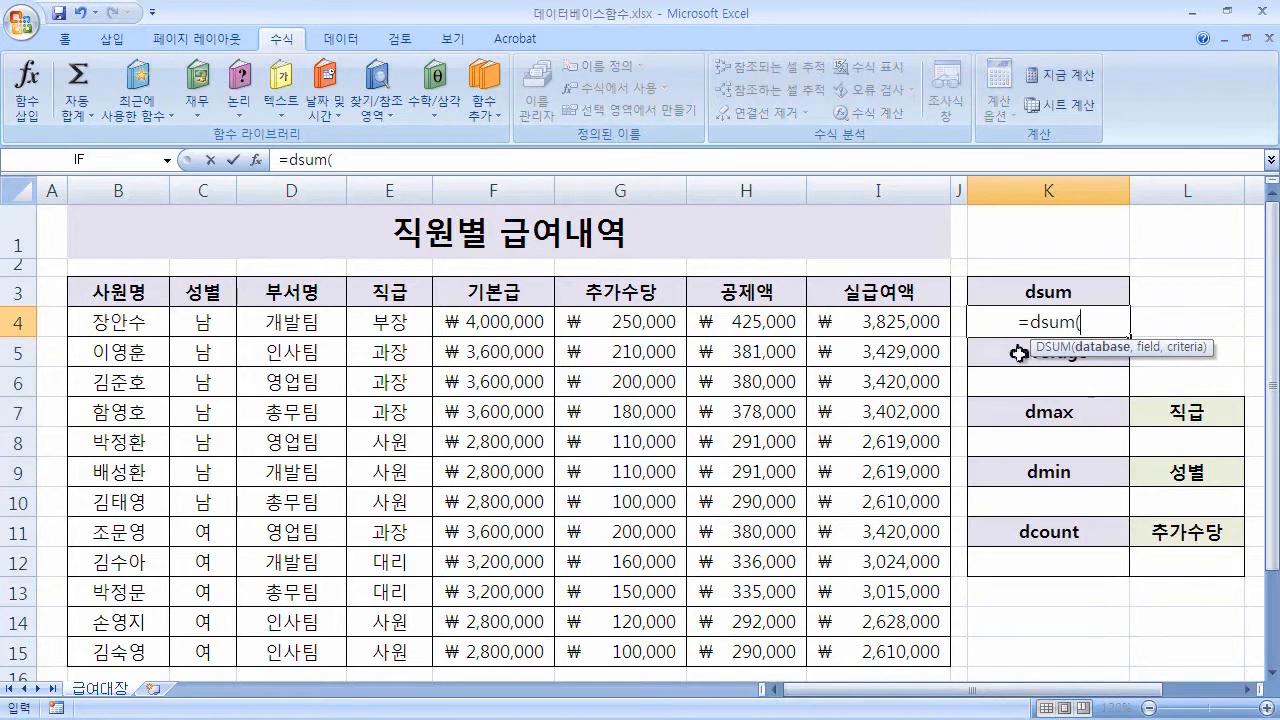
left_click_drag(120, 297, 871, 640)
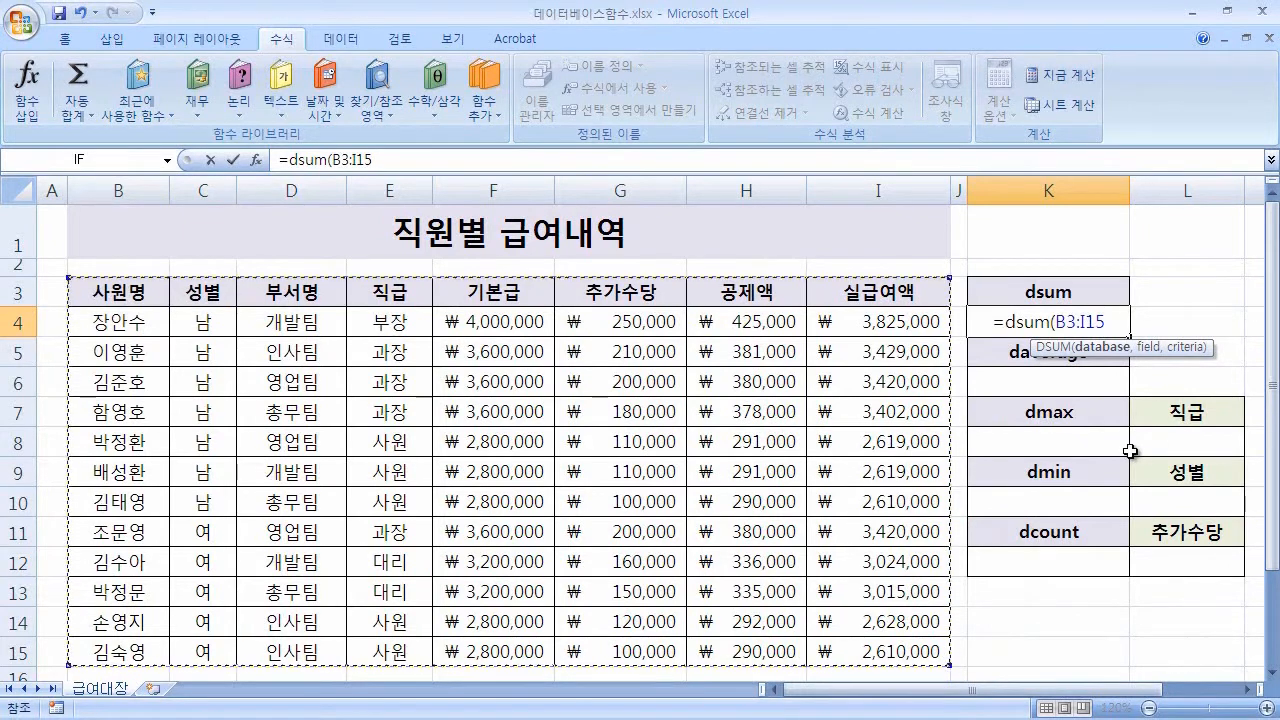
type(",")
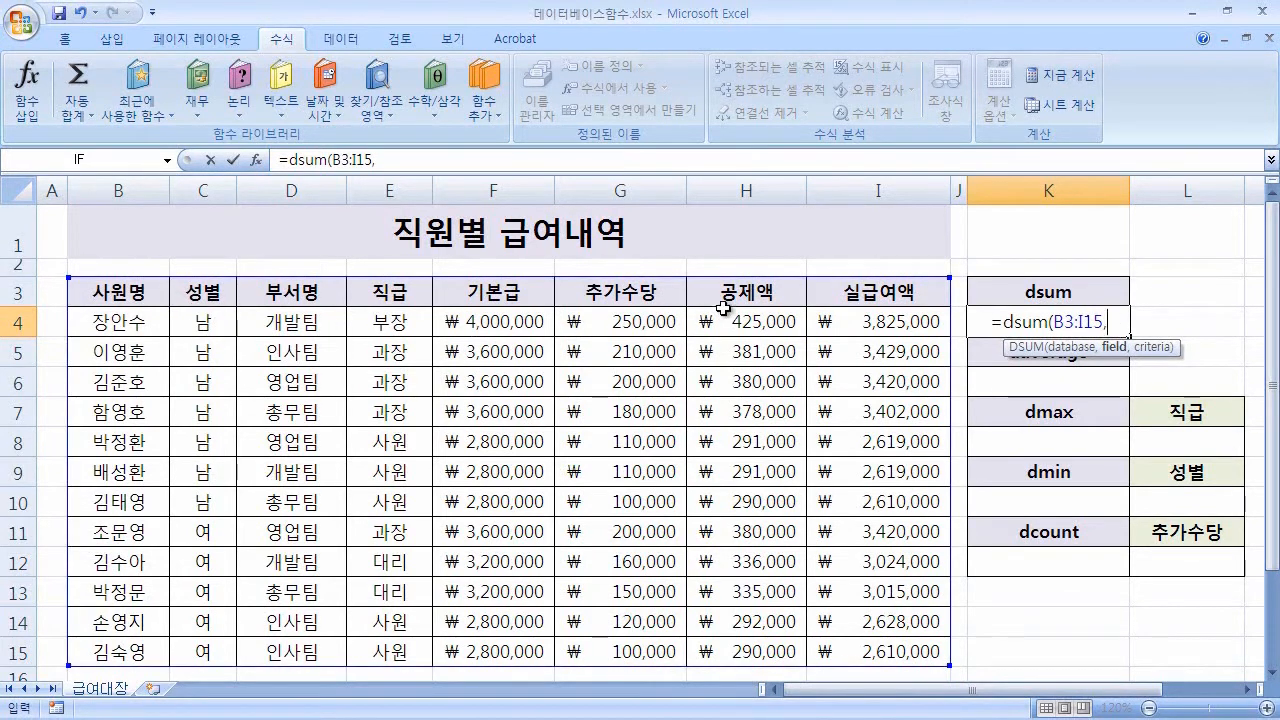
left_click(616, 293)
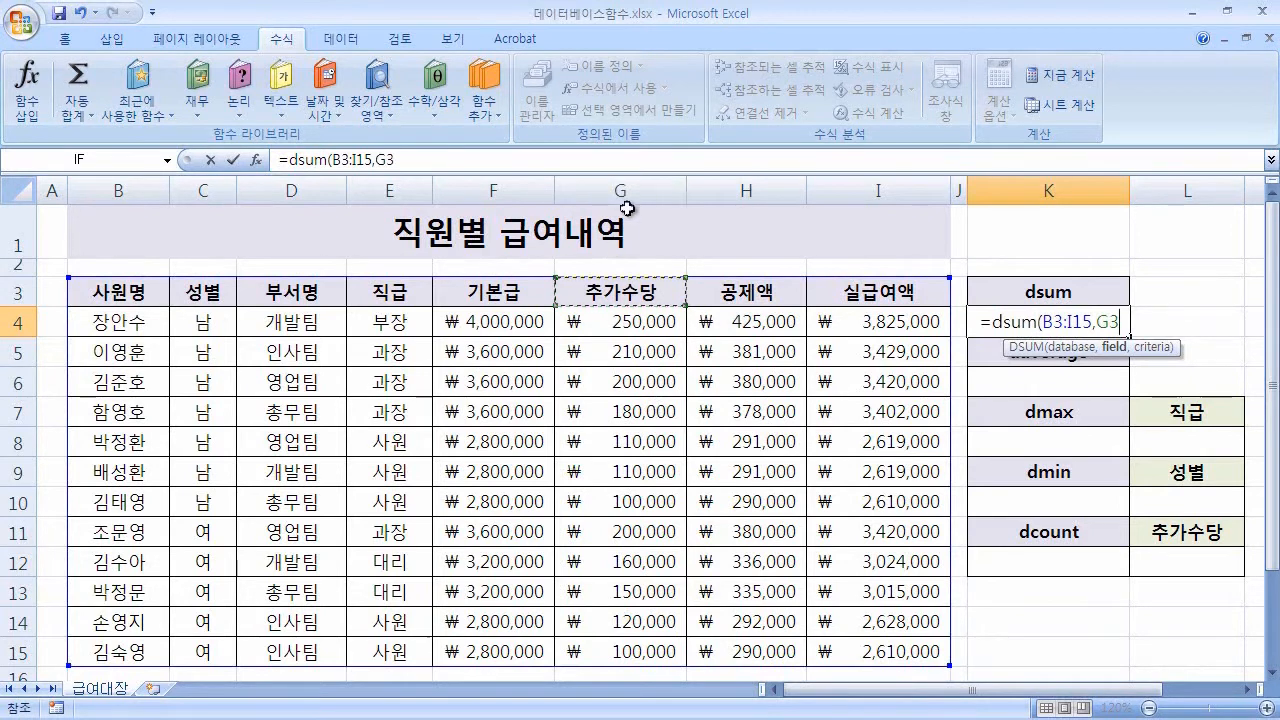
type(",")
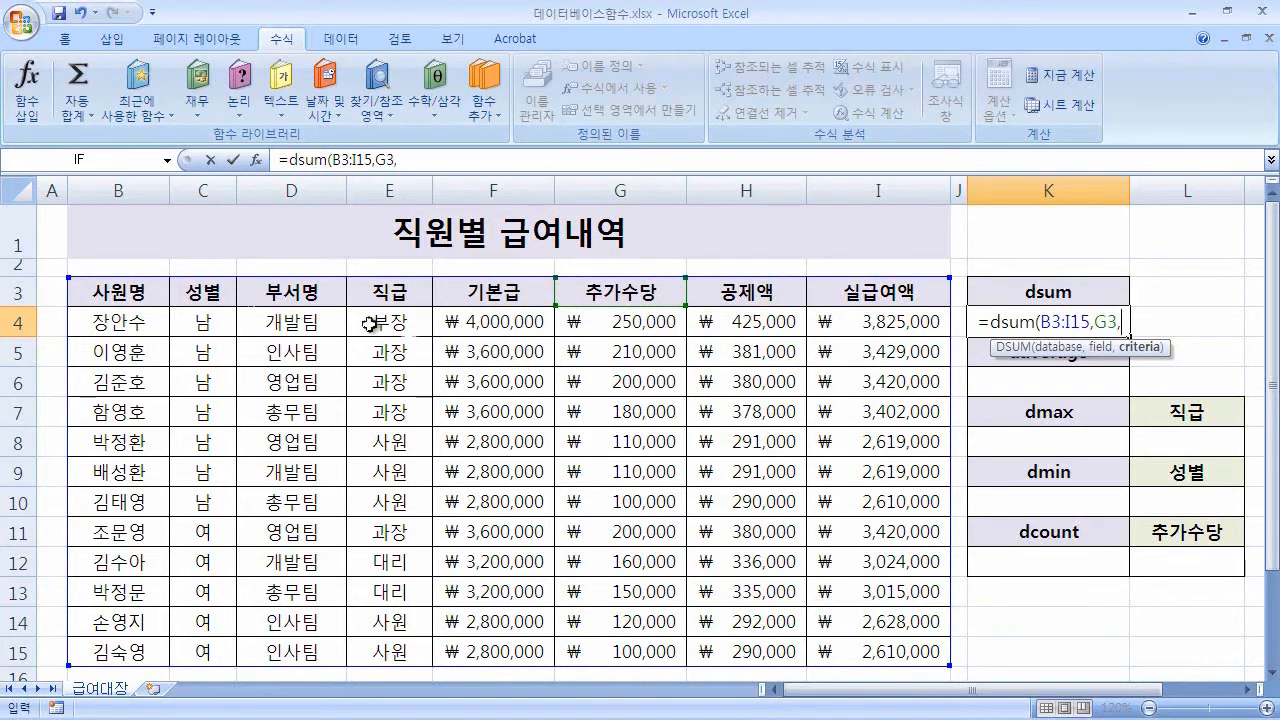
left_click(205, 290)
left_click_drag(205, 290, 200, 329)
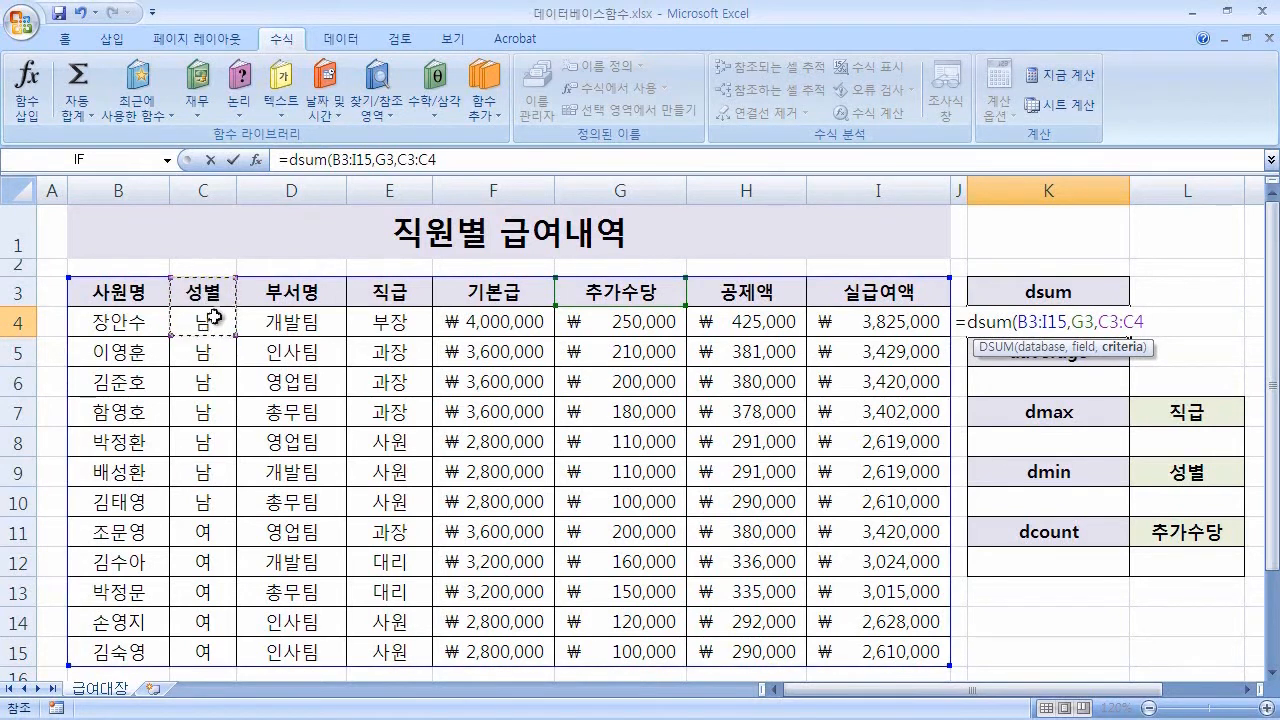
type(")")
key("Return")
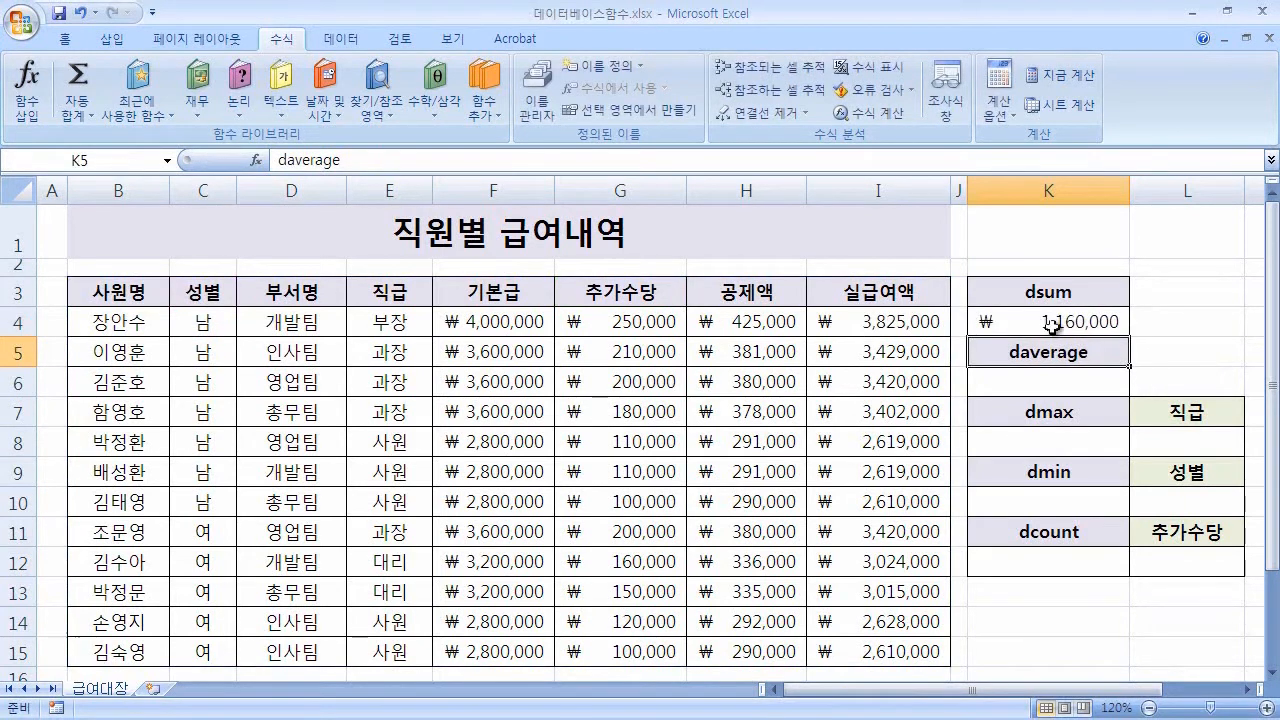
- Check the DSUM result against the sum of the male employees' extra allowances in G4:G10
left_click_drag(200, 322, 200, 472)
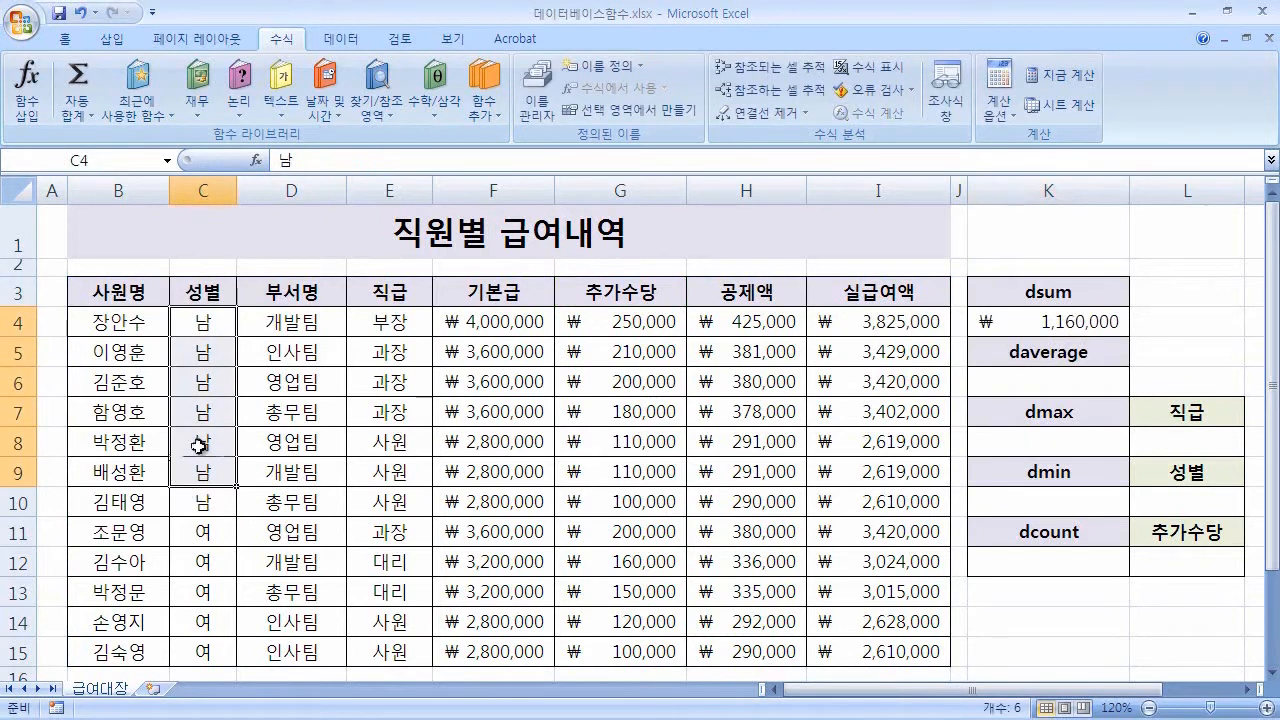
left_click_drag(225, 333, 212, 502)
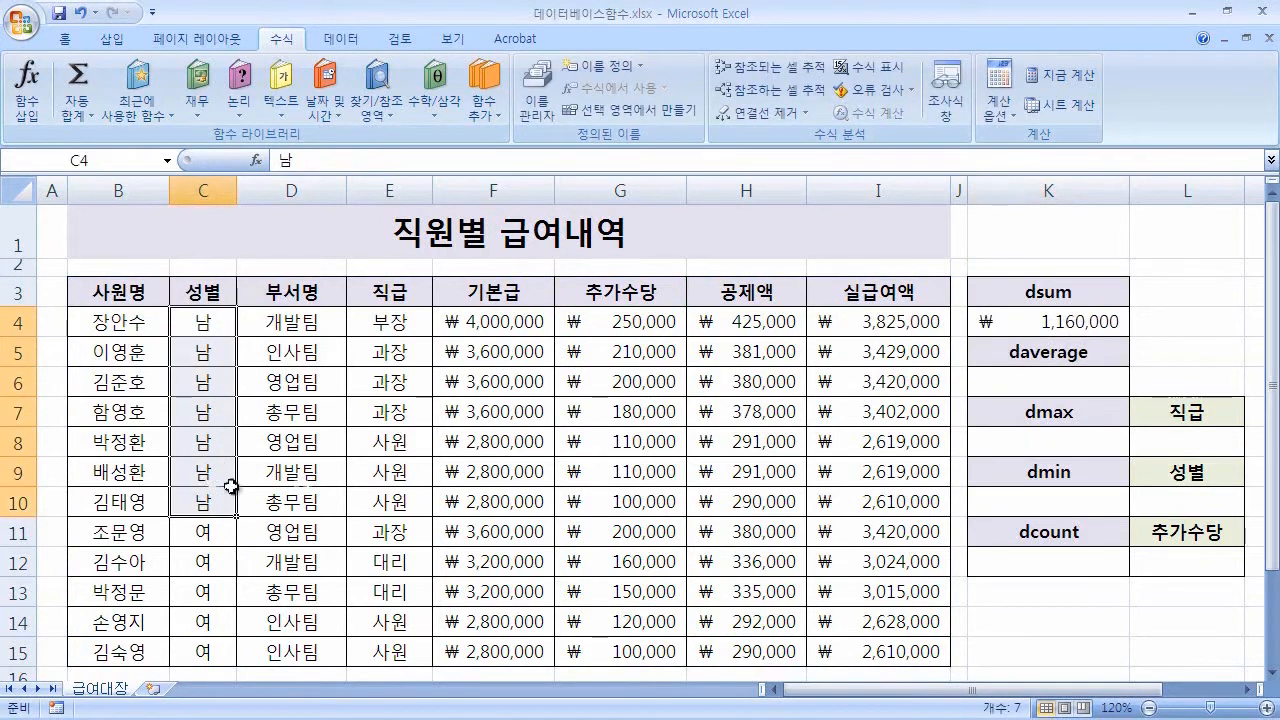
left_click_drag(628, 320, 650, 492)
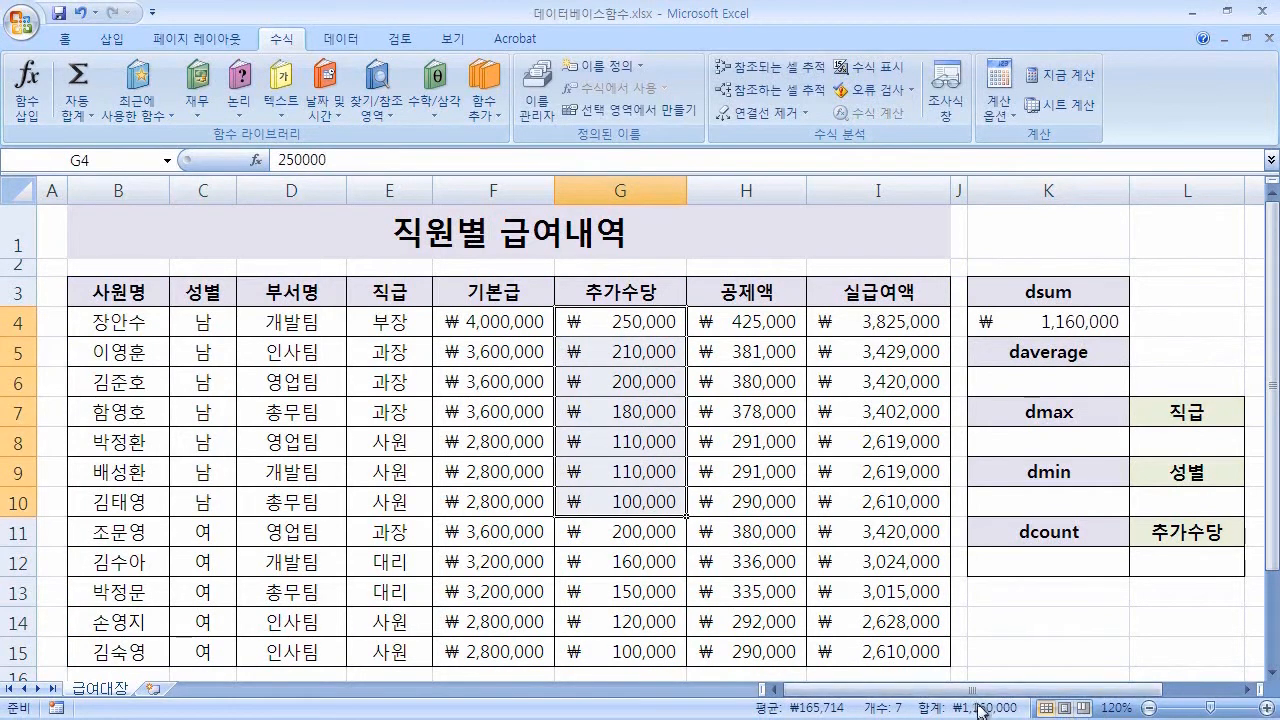
- Replace the field argument G3 with column number 6 in the DSUM formula in K4
left_click(1072, 328)
double_click(1112, 324)
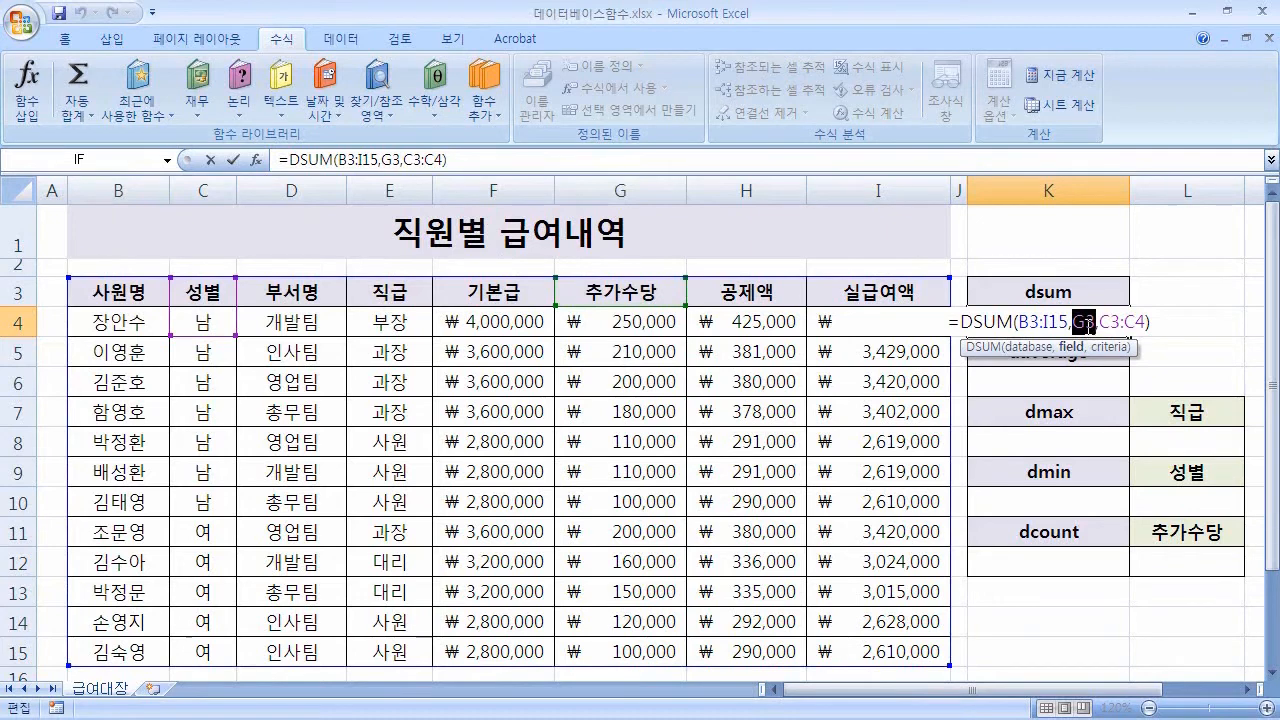
type("6")
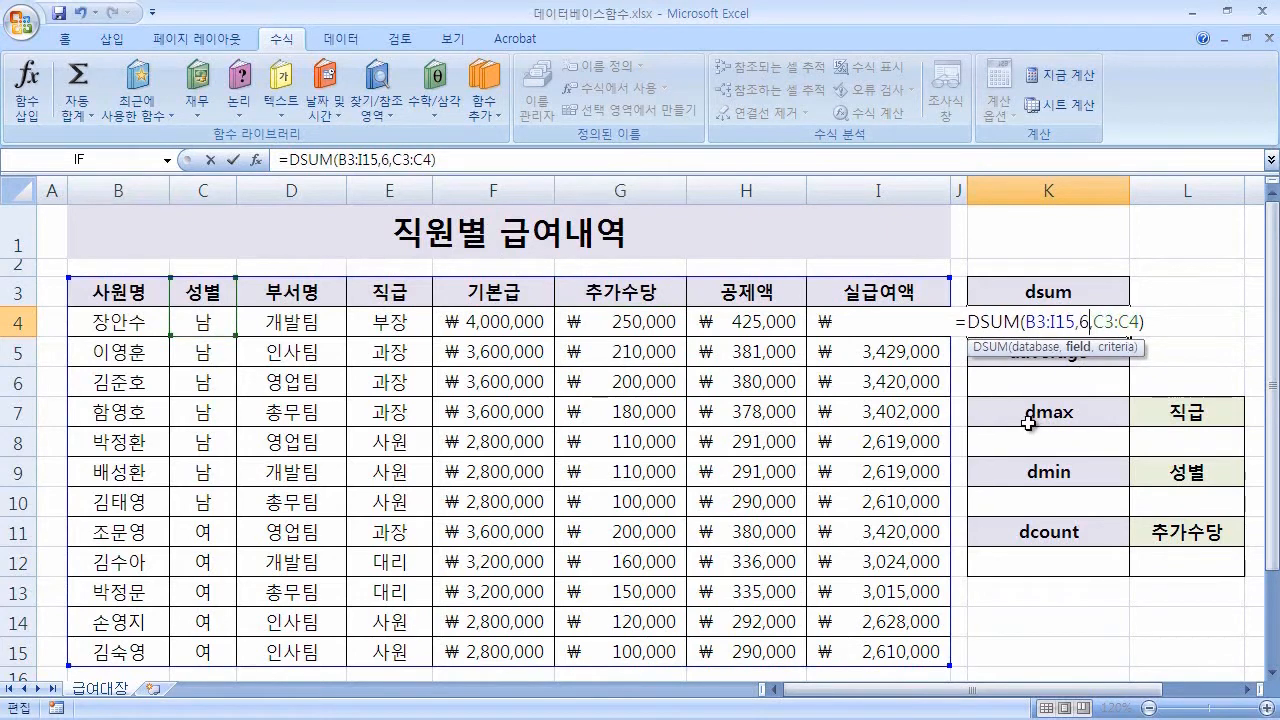
key("Return")
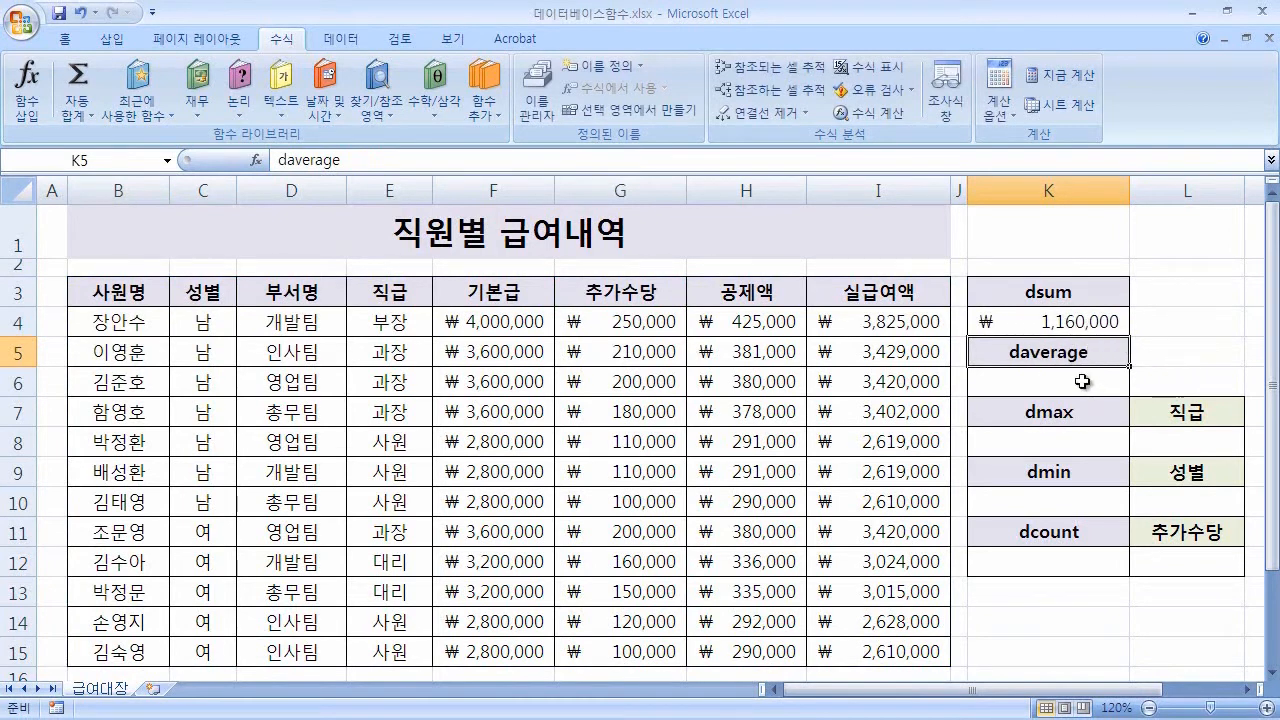
left_click(1088, 384)
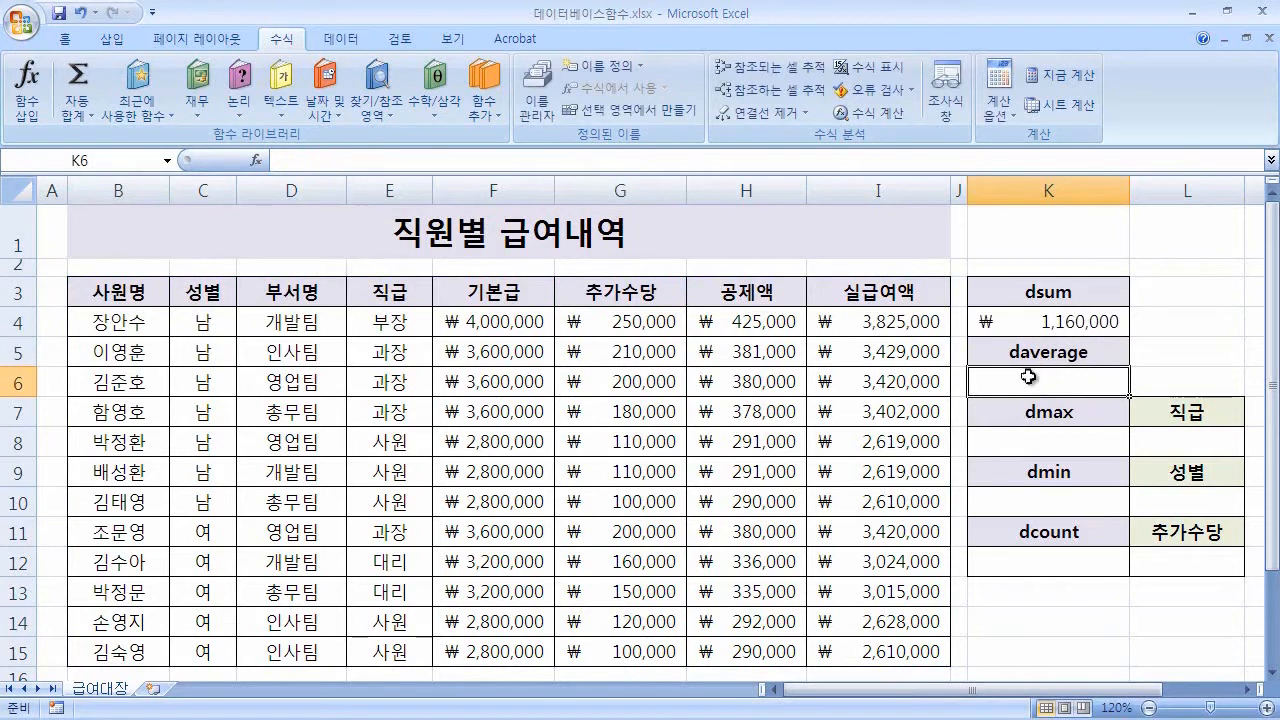
left_click(1080, 321)
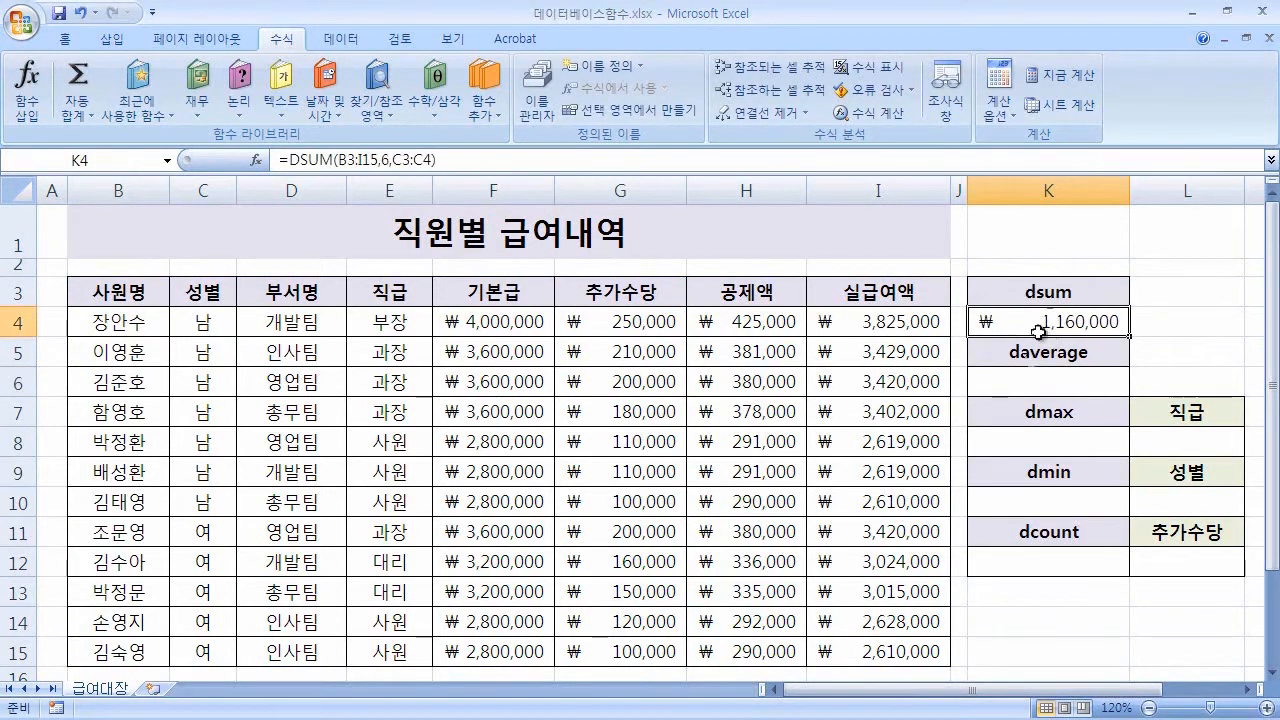
- Start a DAVERAGE formula in K6, correcting the mistyped AVERAGE function name
left_click(1092, 385)
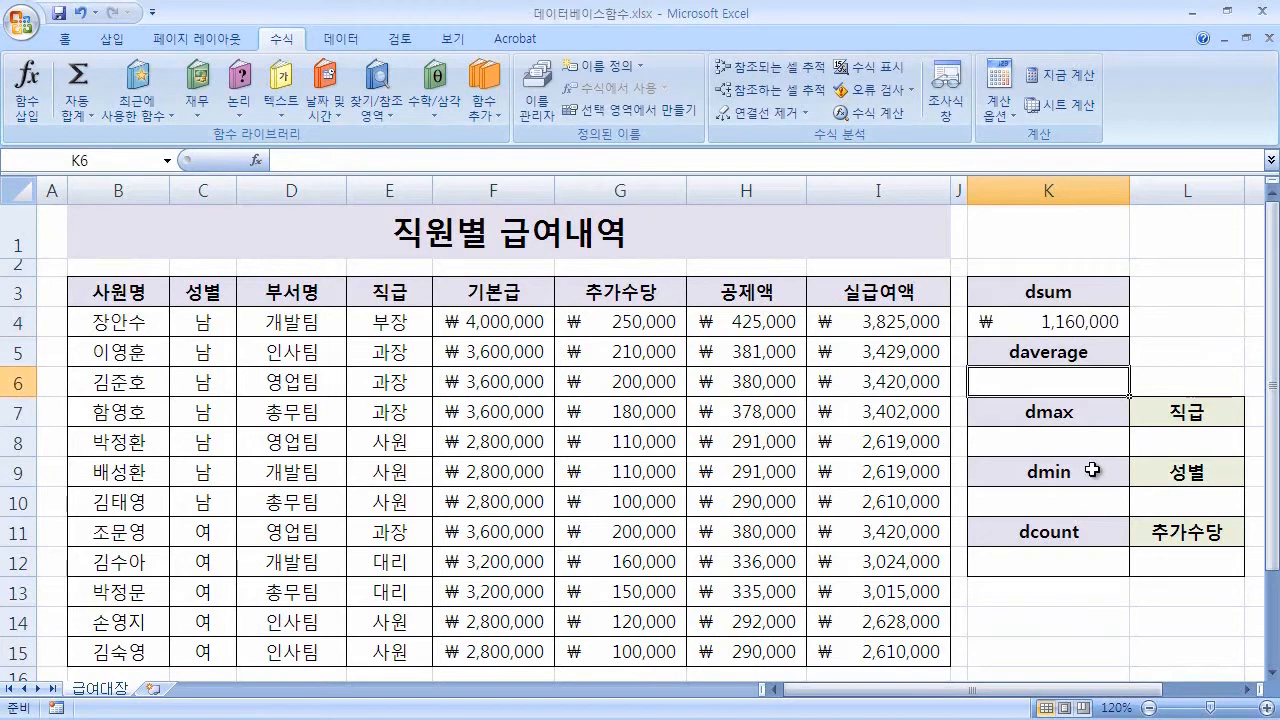
type("=average")
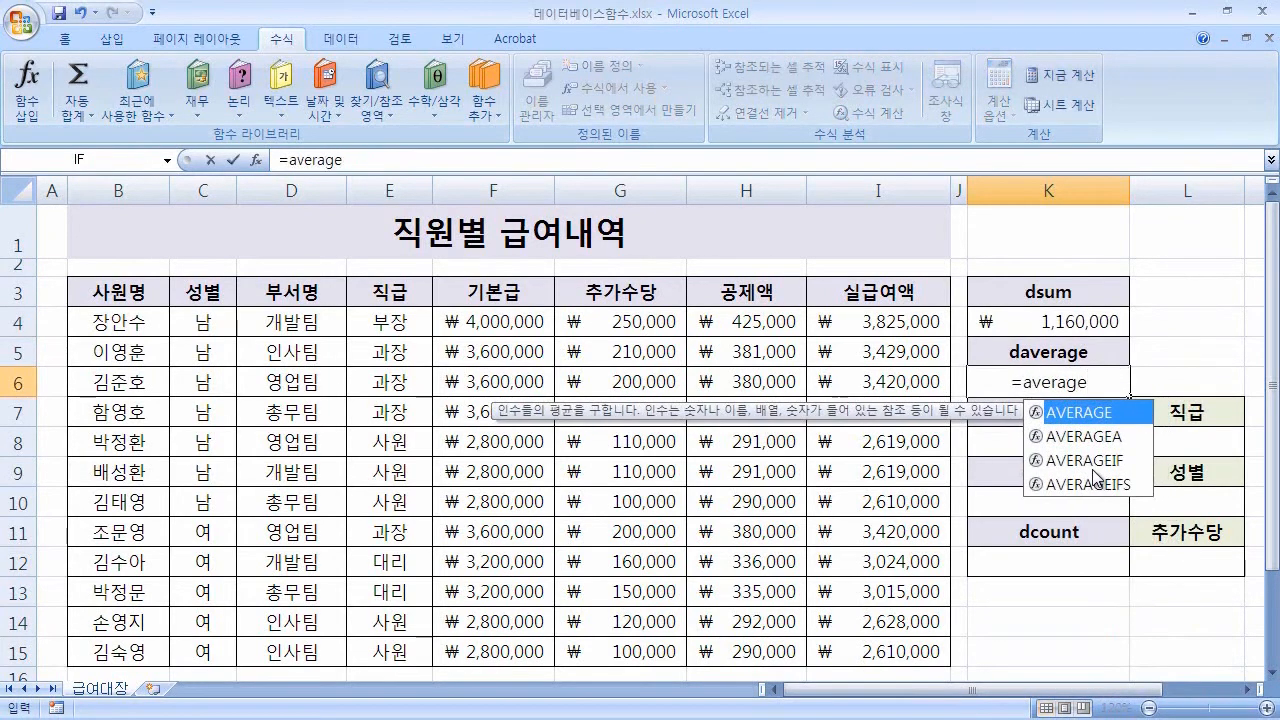
key("Left")
key("Left")
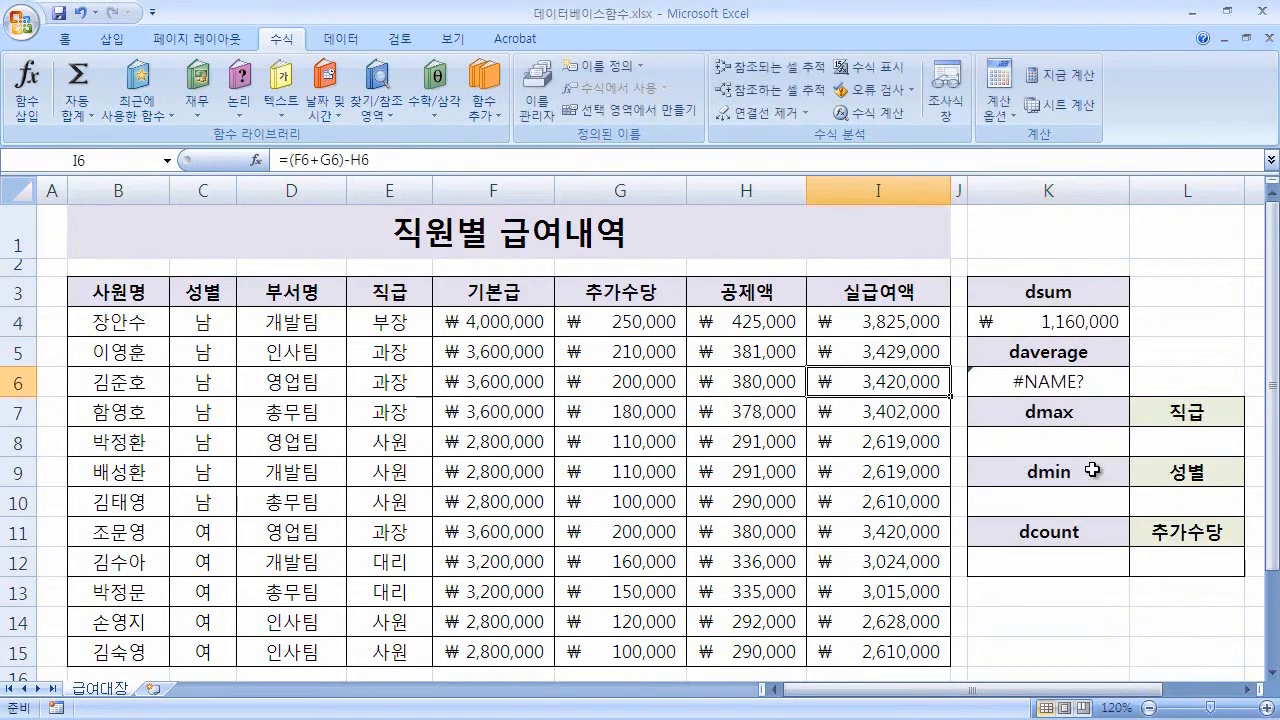
key("Right")
key("Right")
key("F2")
key("Left")
key("Left")
key("Left")
key("Left")
key("Left")
key("Left")
key("Left")
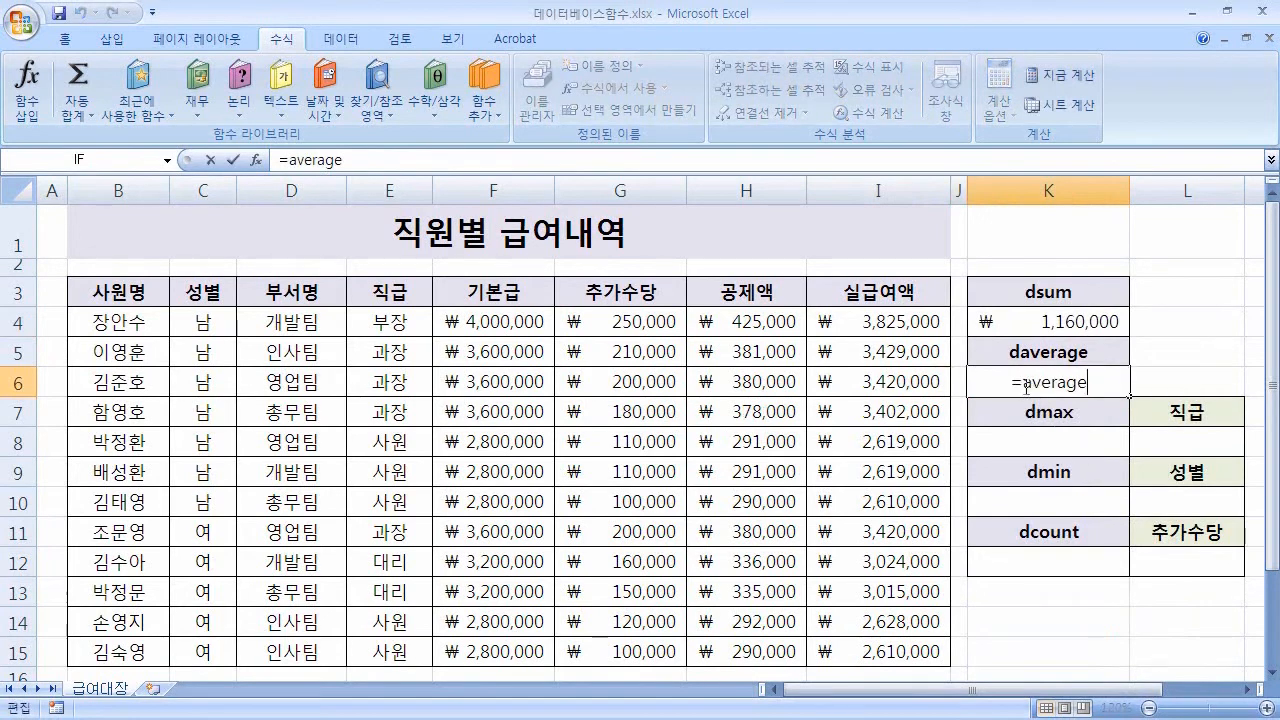
type("d")
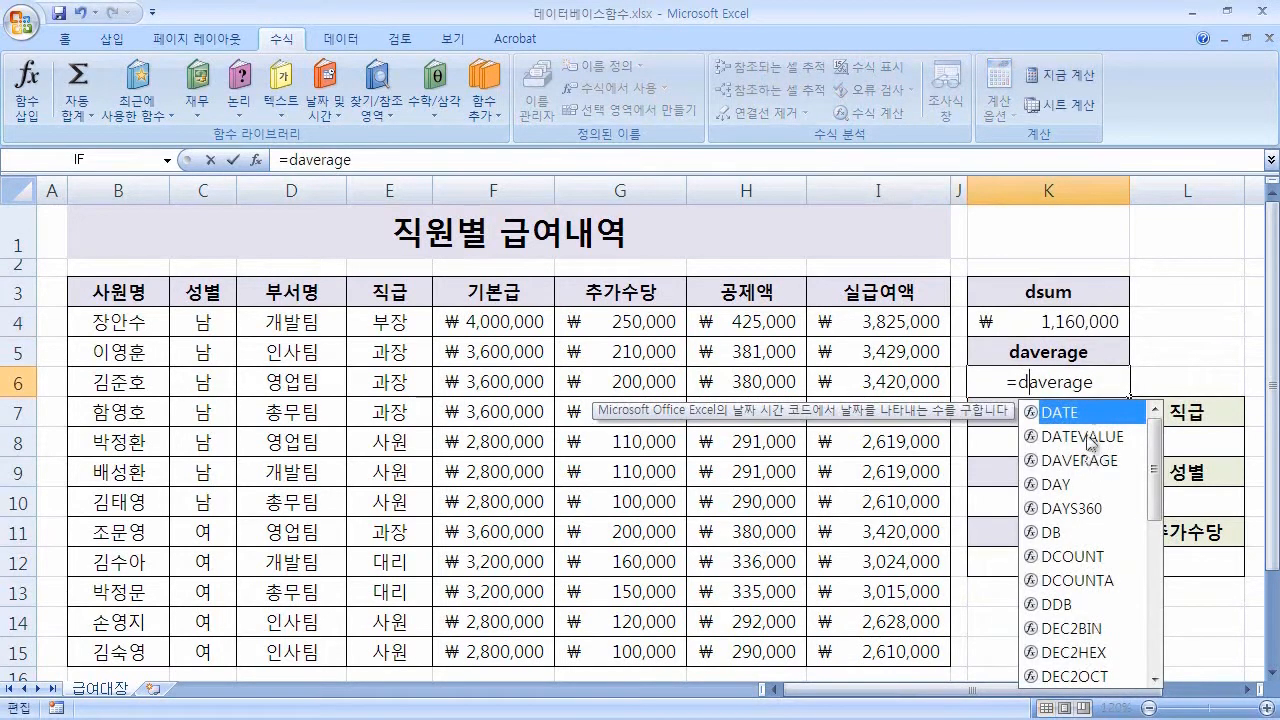
left_click(1099, 387)
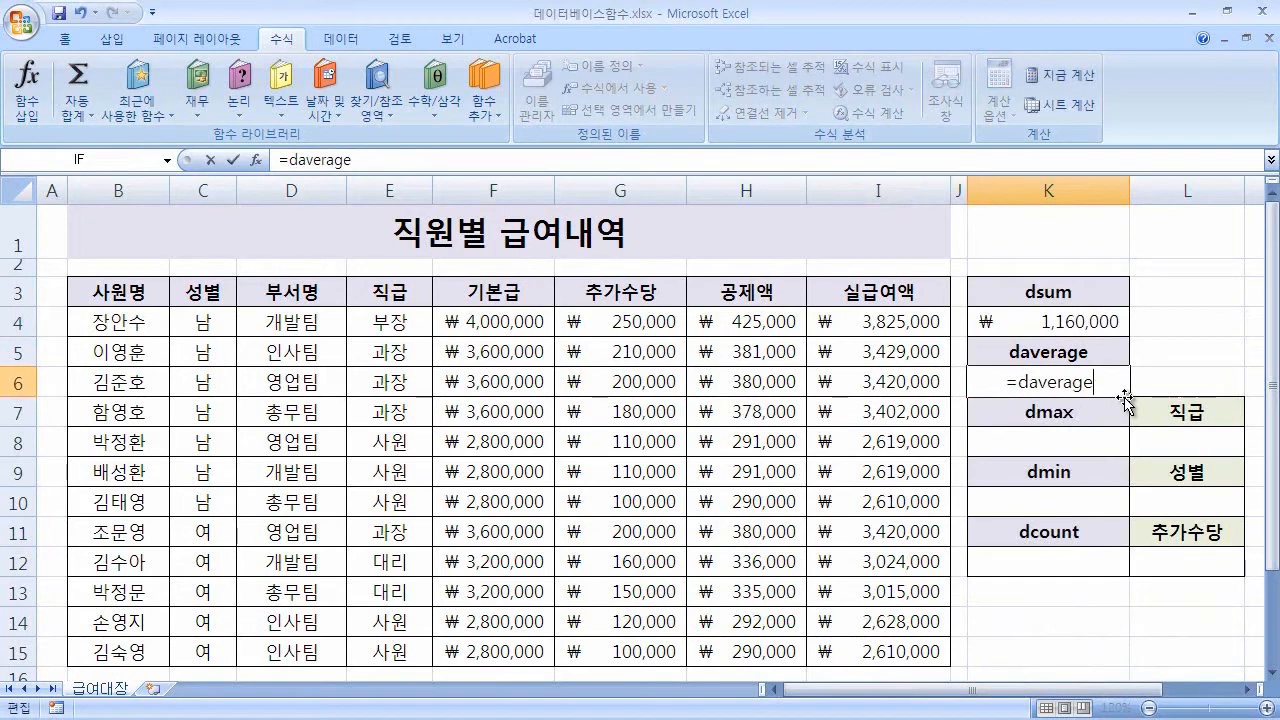
type("(")
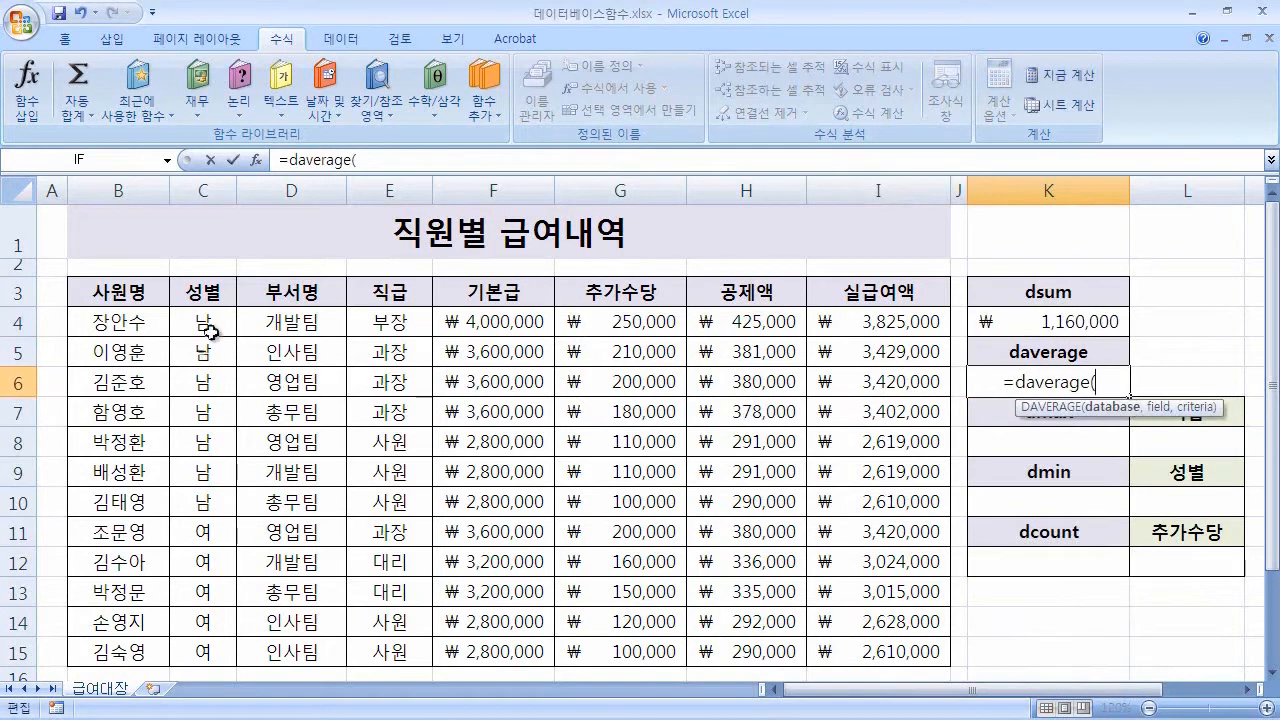
- Give the DAVERAGE formula the table B3:I15 as database and the deduction header (공제액) H3 as field
left_click_drag(130, 295, 846, 658)
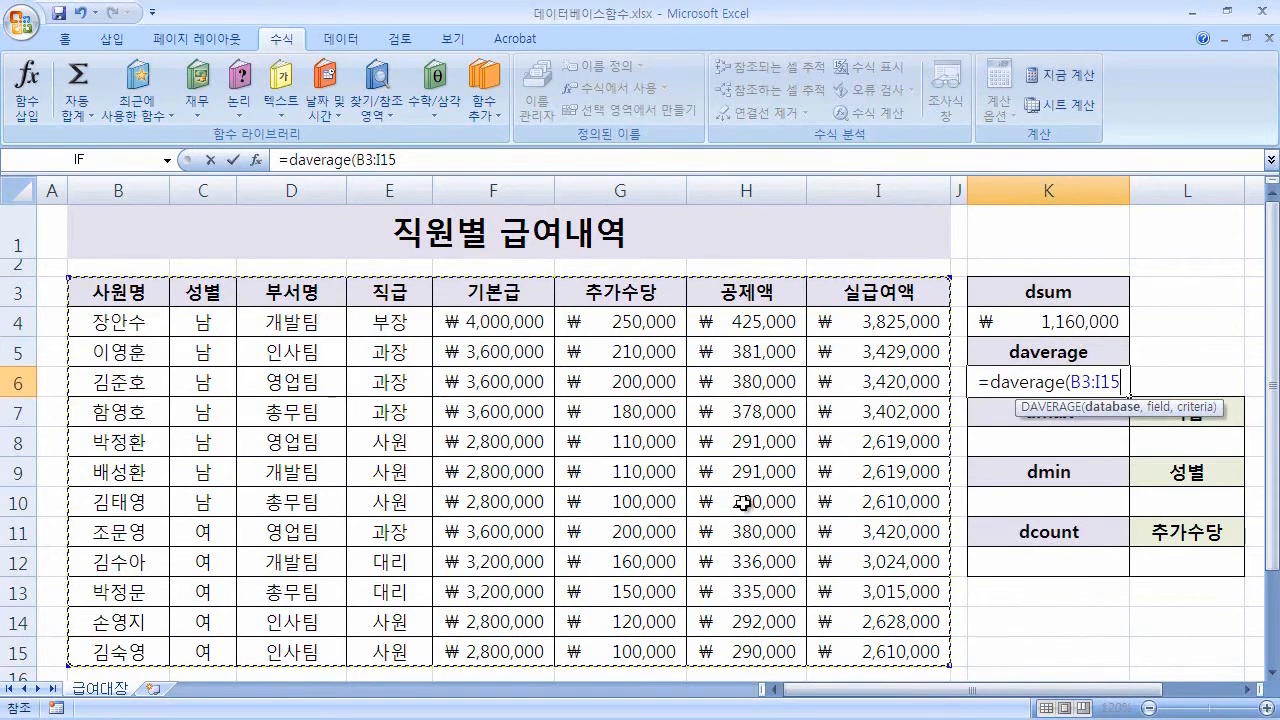
type(",")
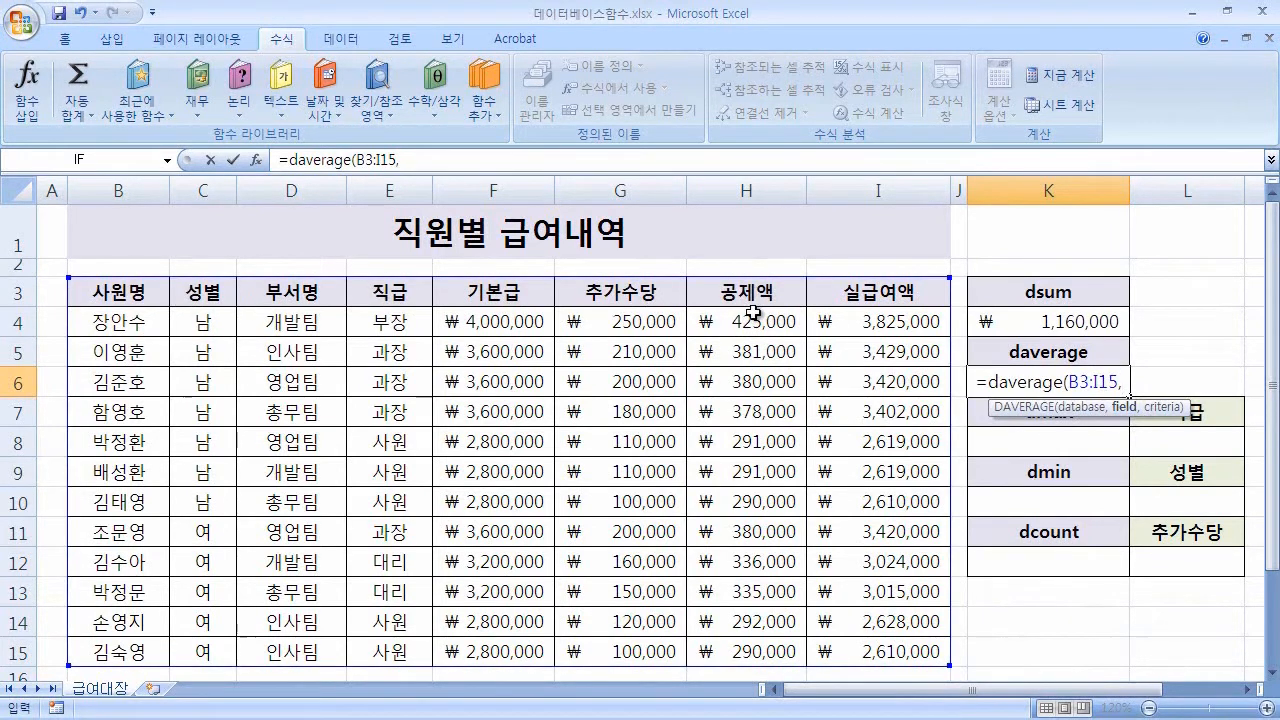
type("7")
key("BackSpace")
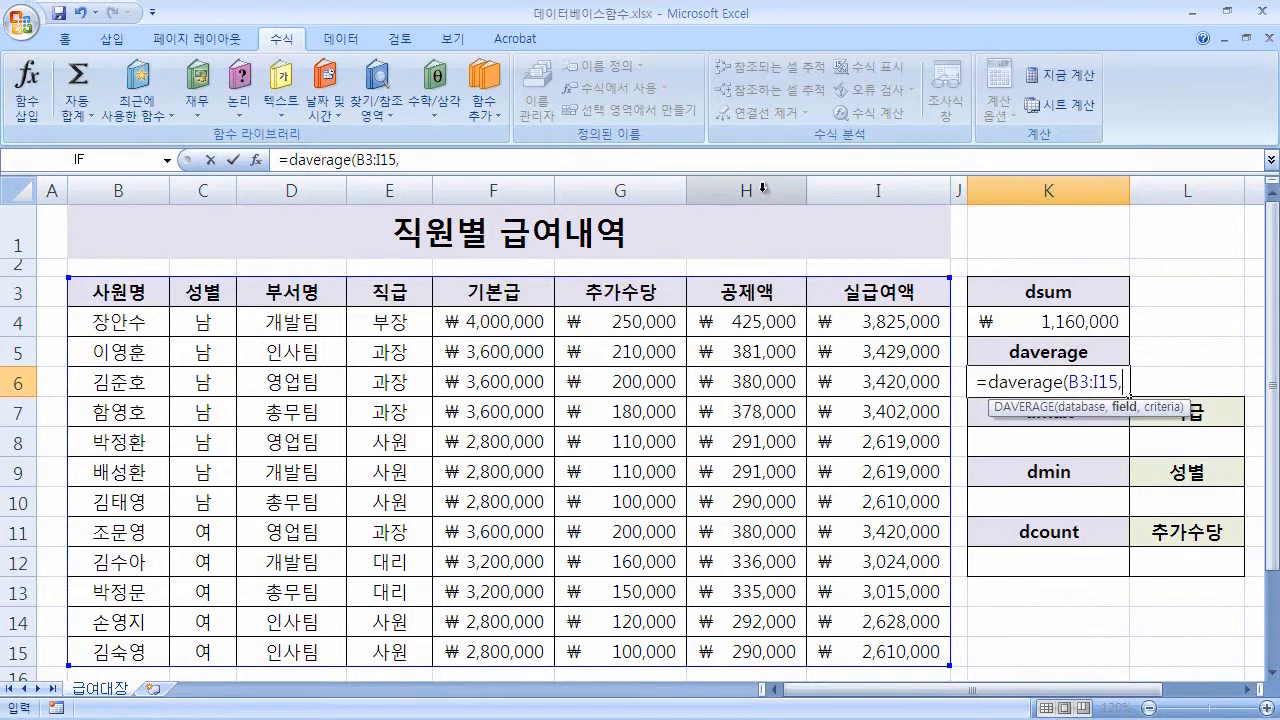
left_click(748, 290)
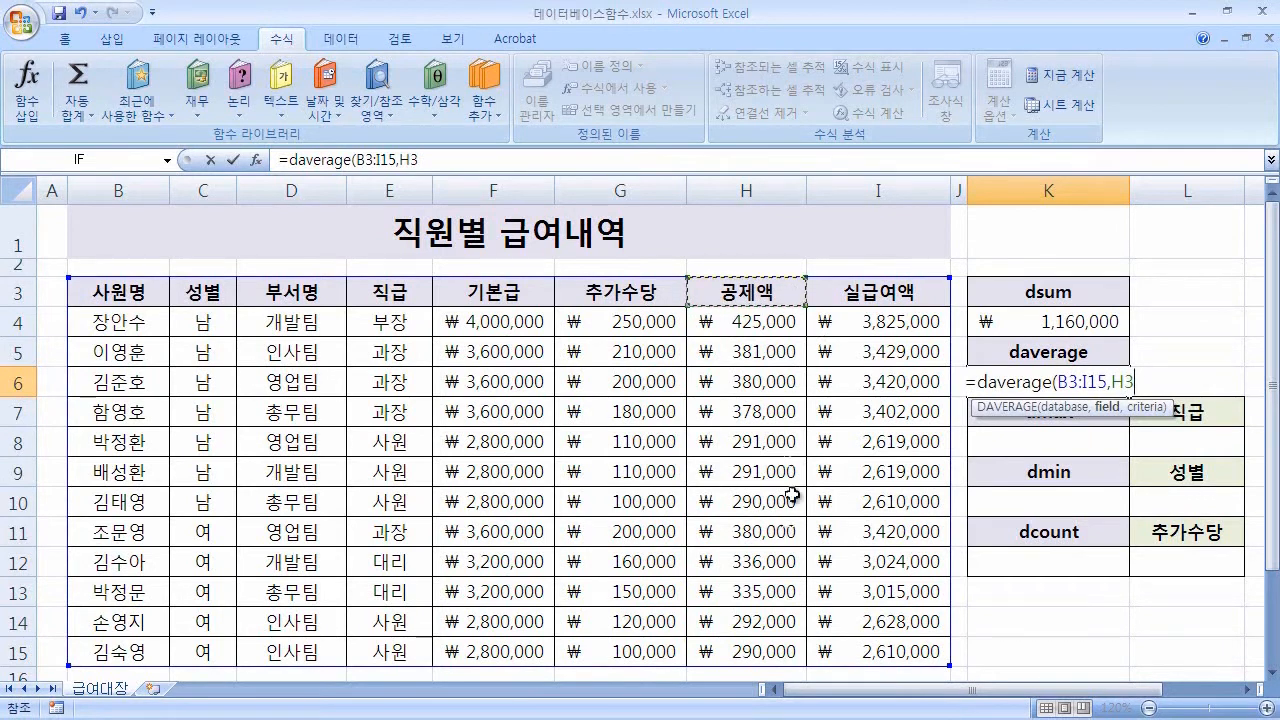
type(",")
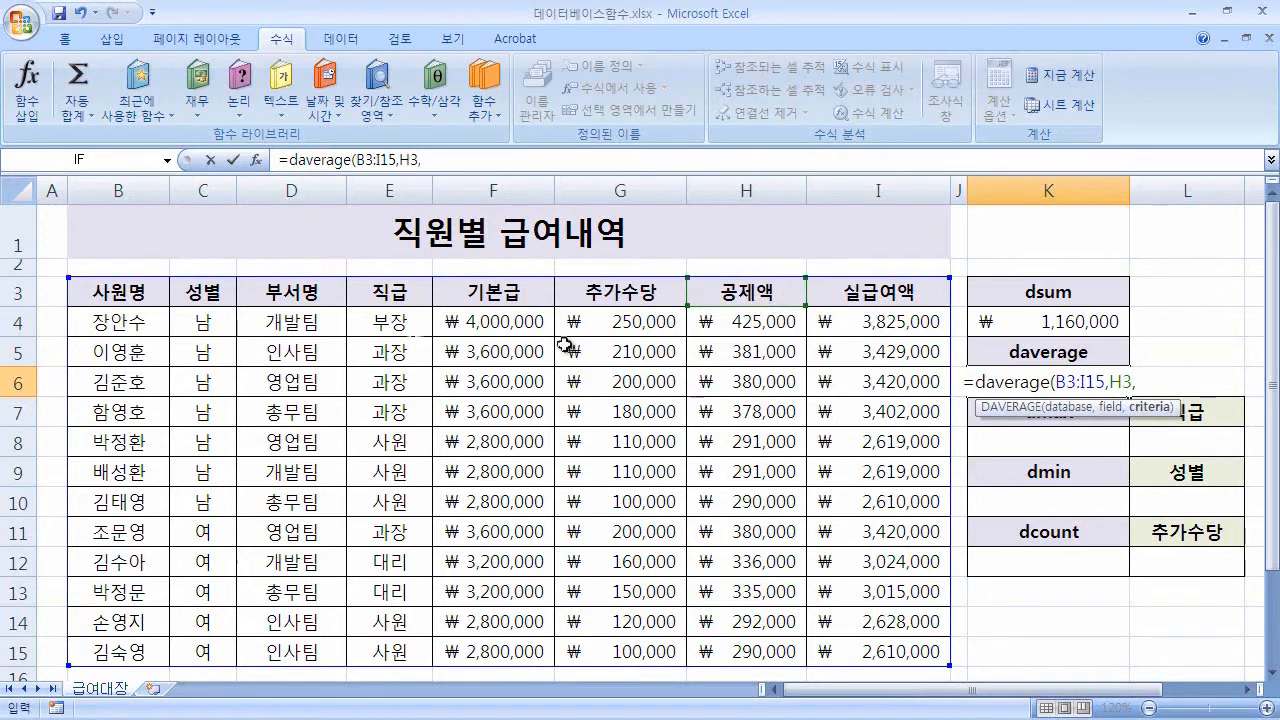
- Use D3:D4 as the DAVERAGE criteria for the development team (개발팀) and complete the formula
left_click(313, 290)
left_click_drag(313, 290, 307, 325)
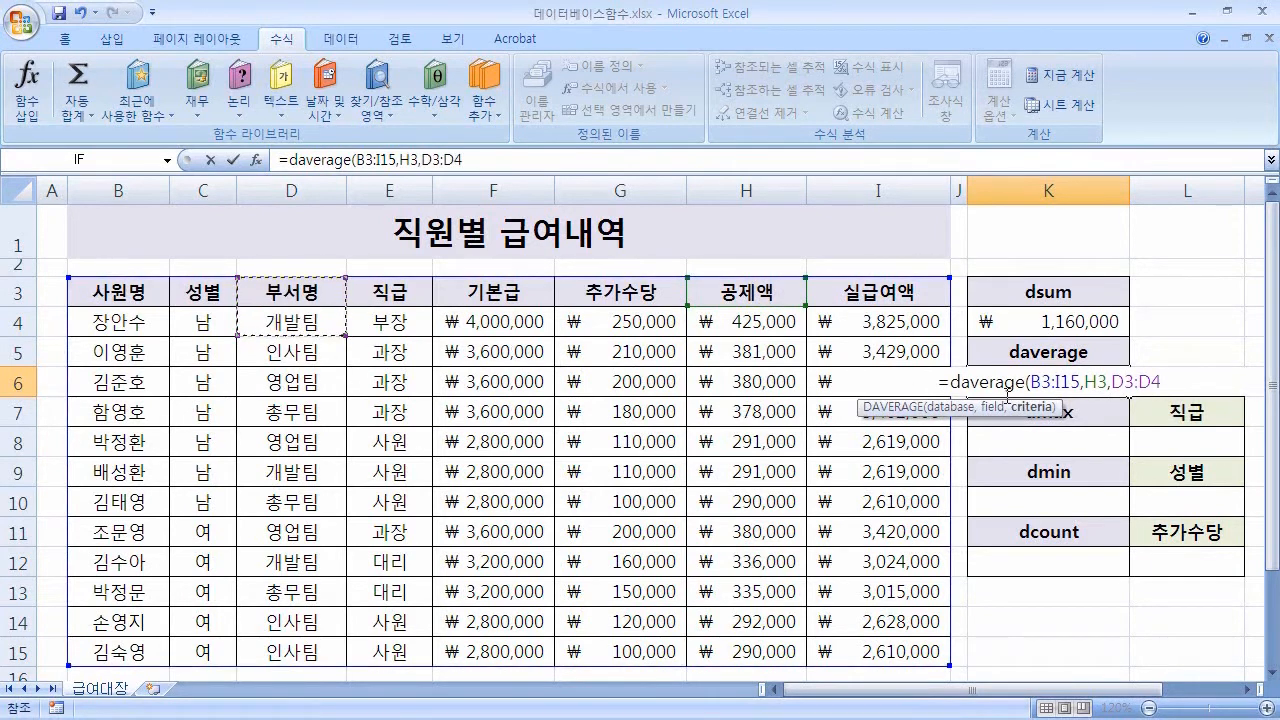
type(")")
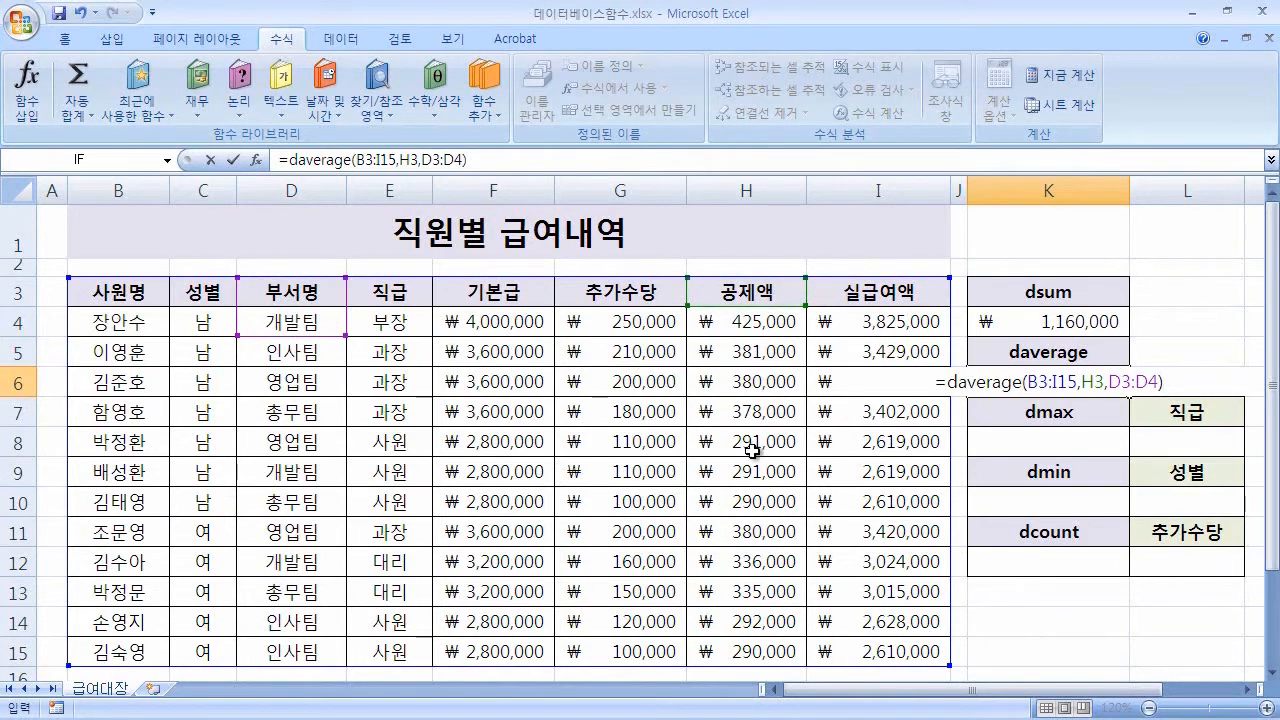
key("Return")
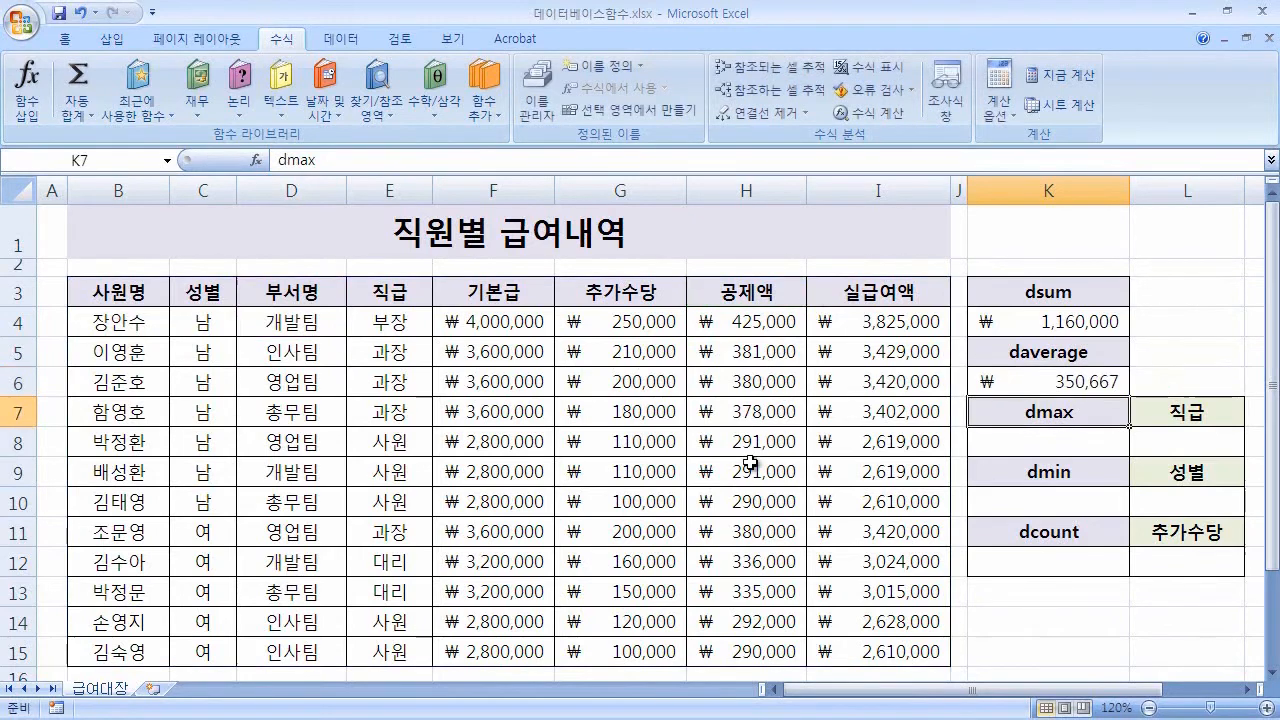
- Check the DAVERAGE result against the average of the development team's deductions in H4, H9 and H12, and review the formulas in K4 and K6
left_click(1052, 380)
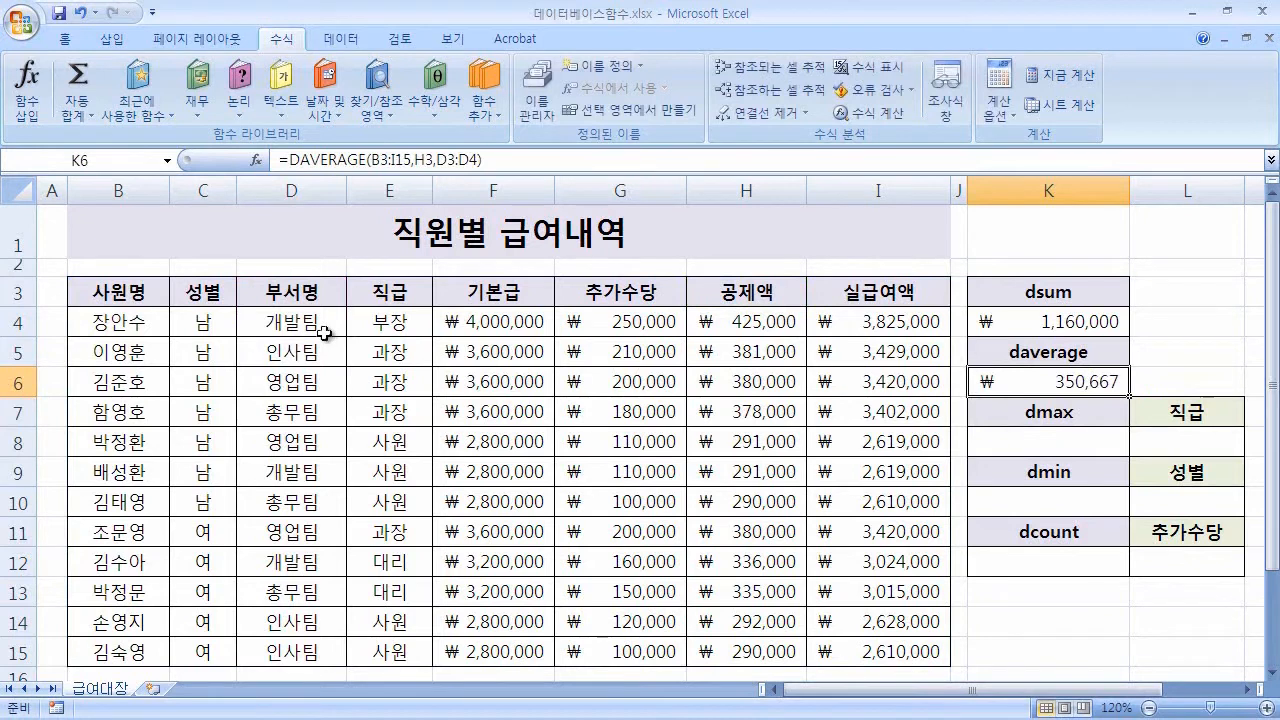
left_click(755, 318)
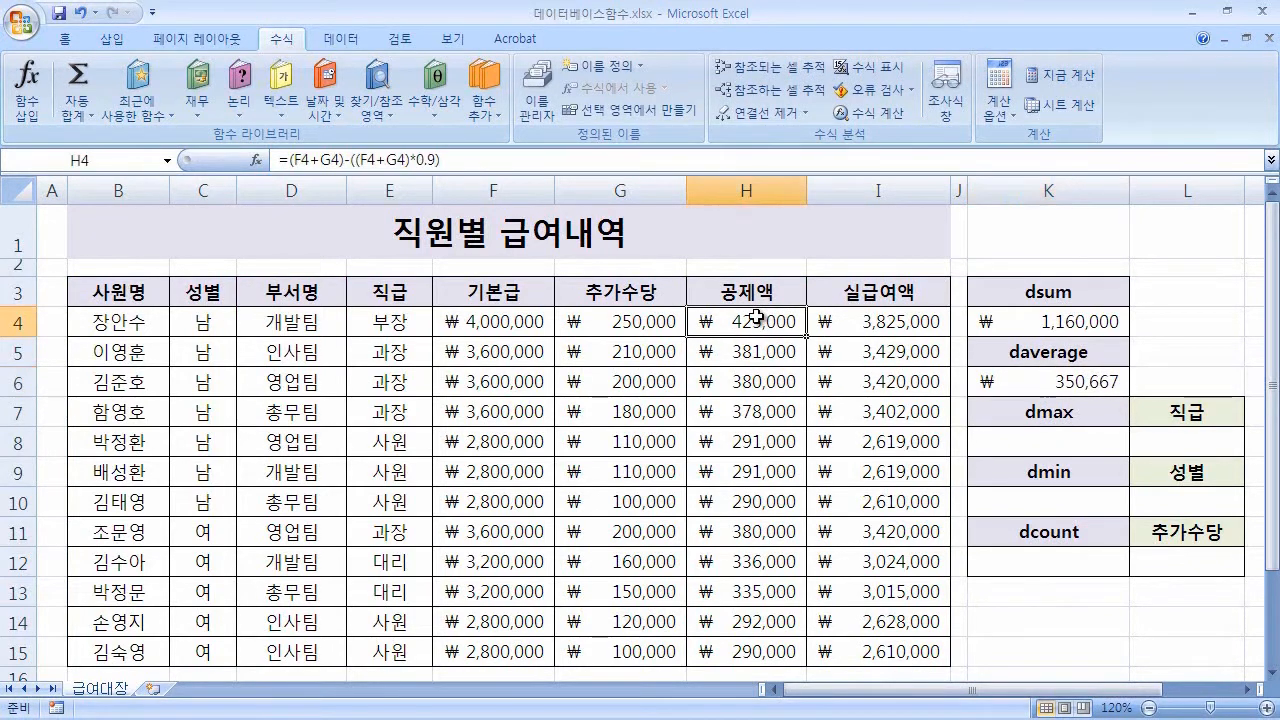
left_click(746, 477, "ctrl")
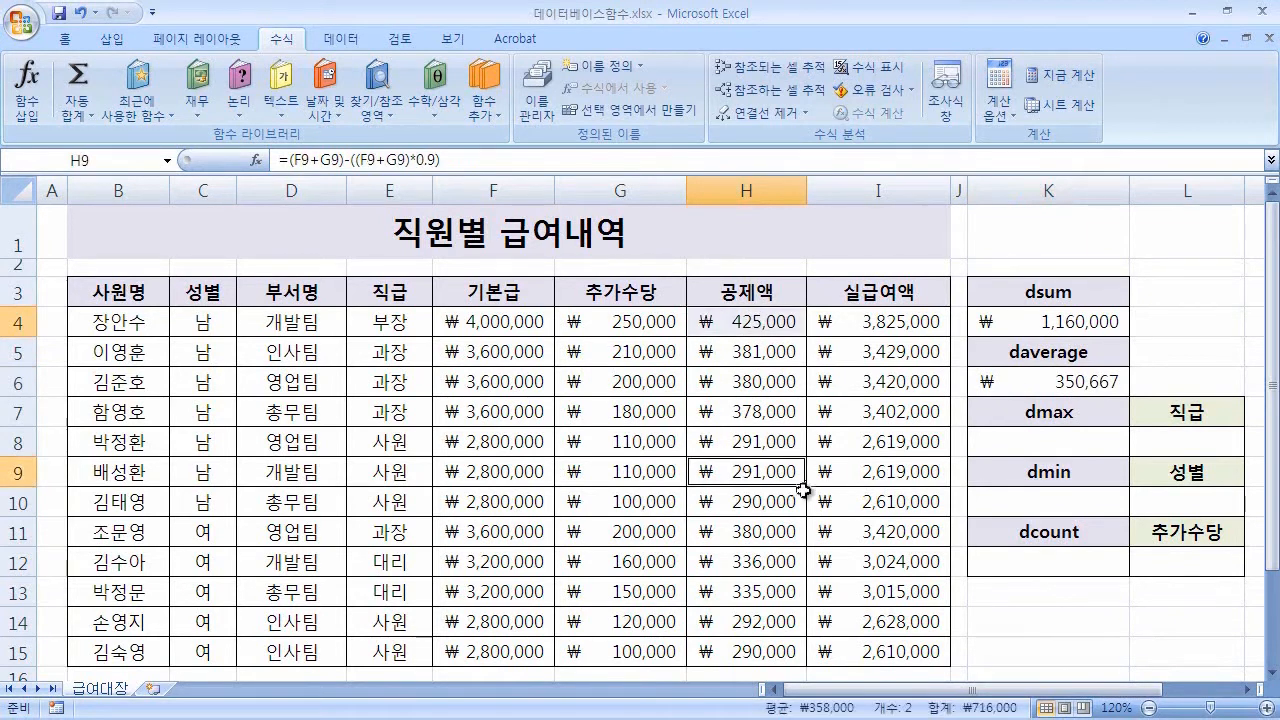
left_click(770, 563, "ctrl")
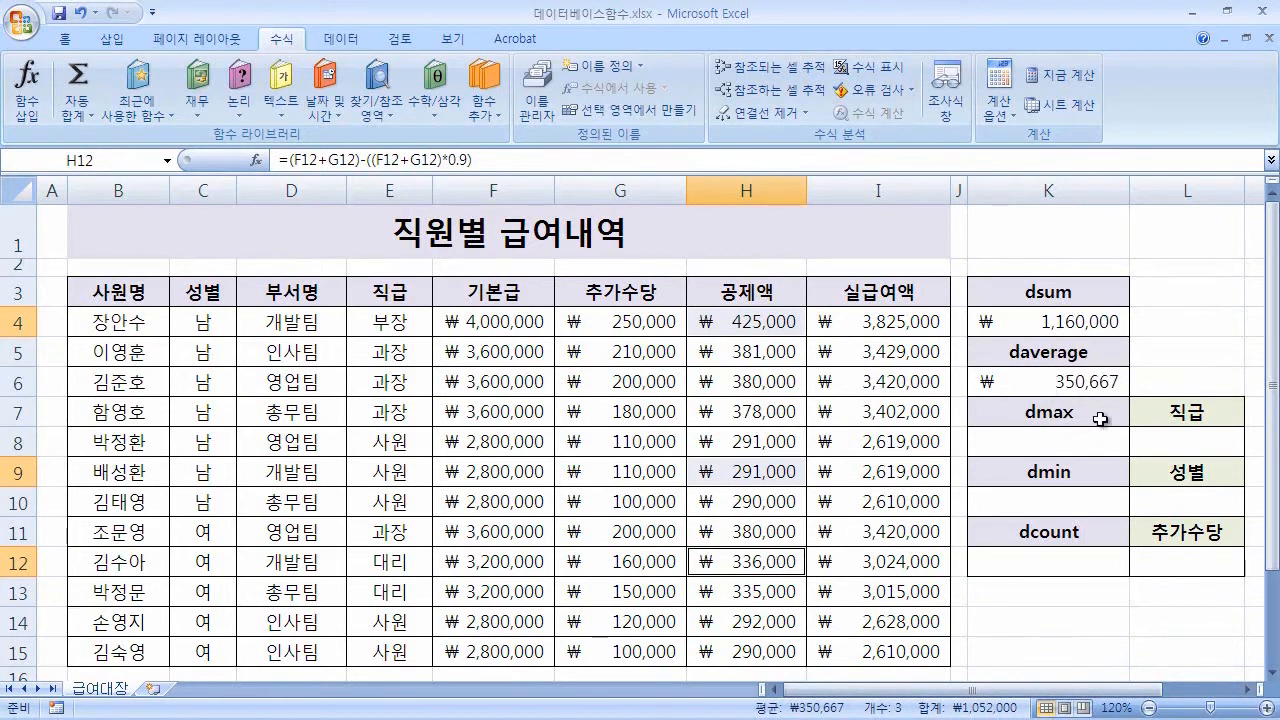
left_click(1024, 385)
left_click(1060, 325)
left_click(1055, 378)
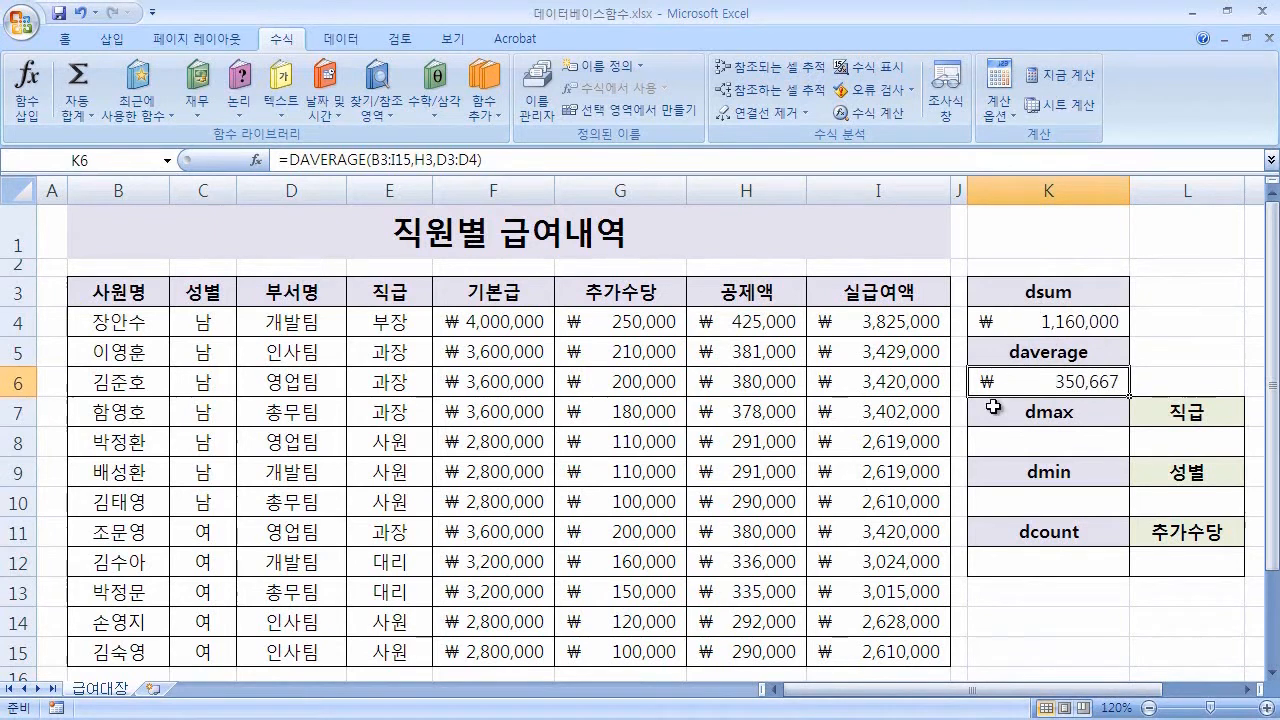
- Start a DMAX formula in K8 with the salary table B3:I15 as its database
left_click(1080, 443)
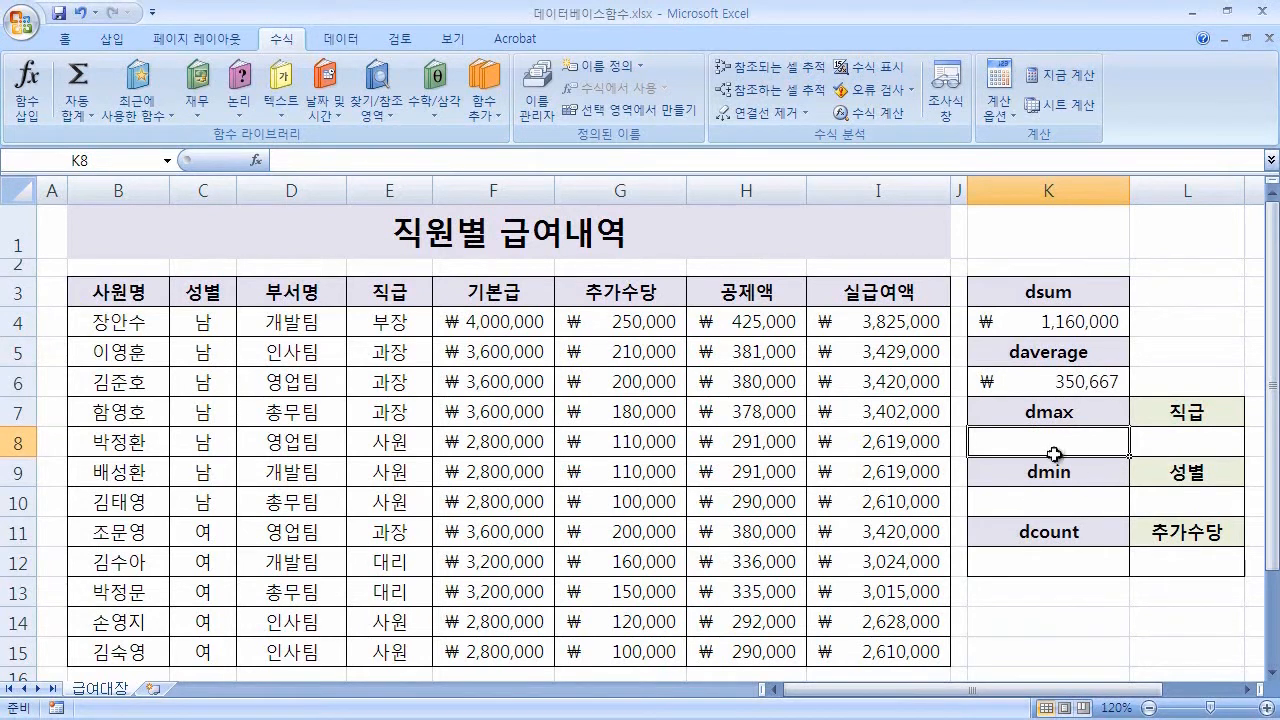
left_click(1056, 410)
left_click(1056, 440)
type("=d")
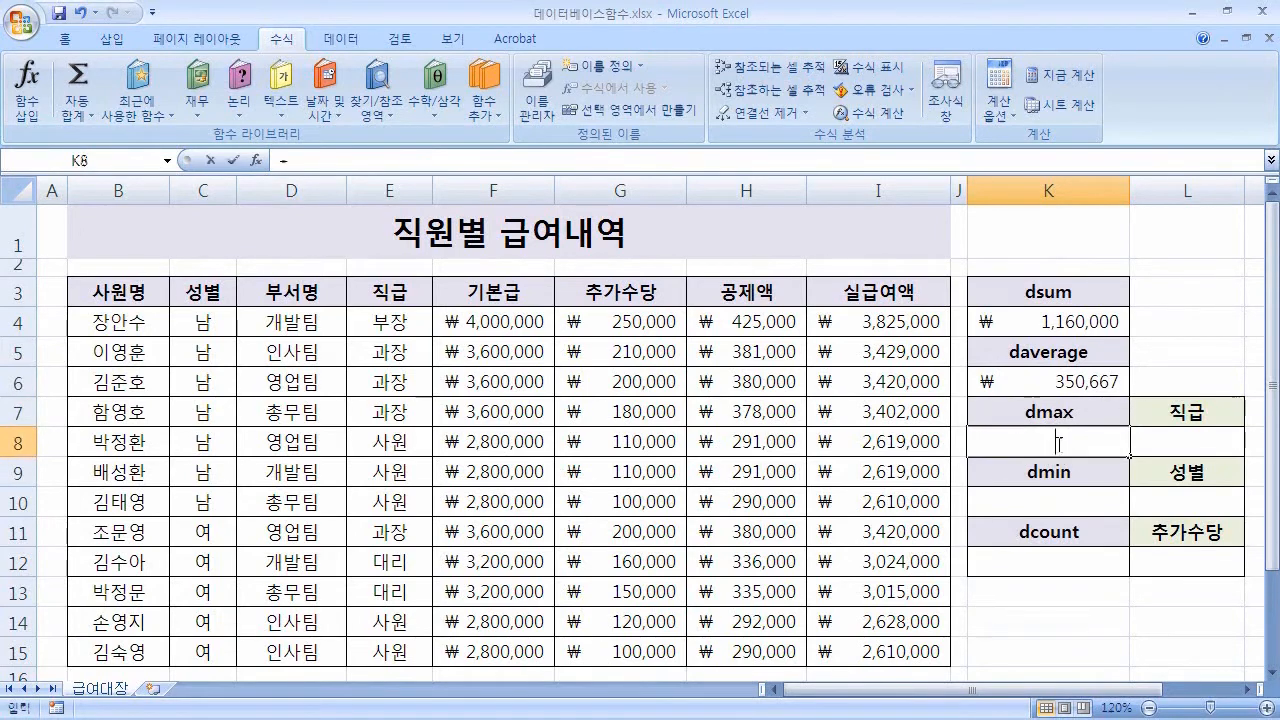
type("max(")
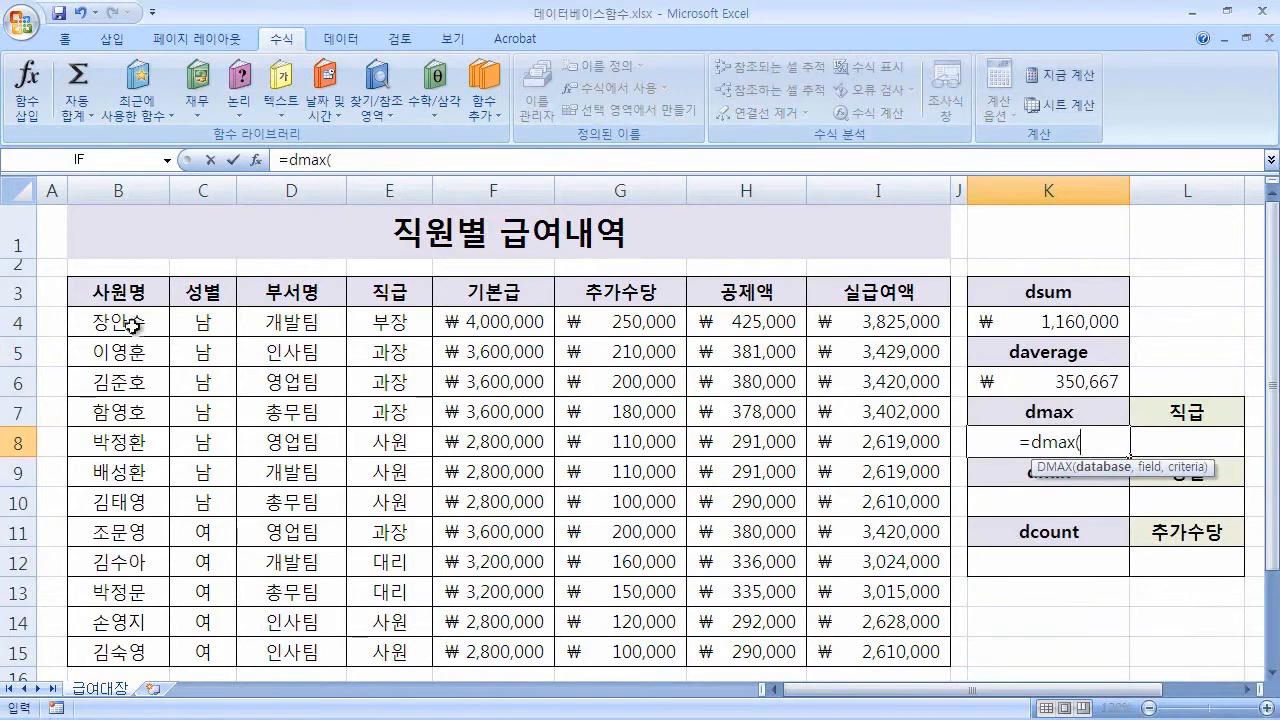
left_click_drag(100, 292, 857, 654)
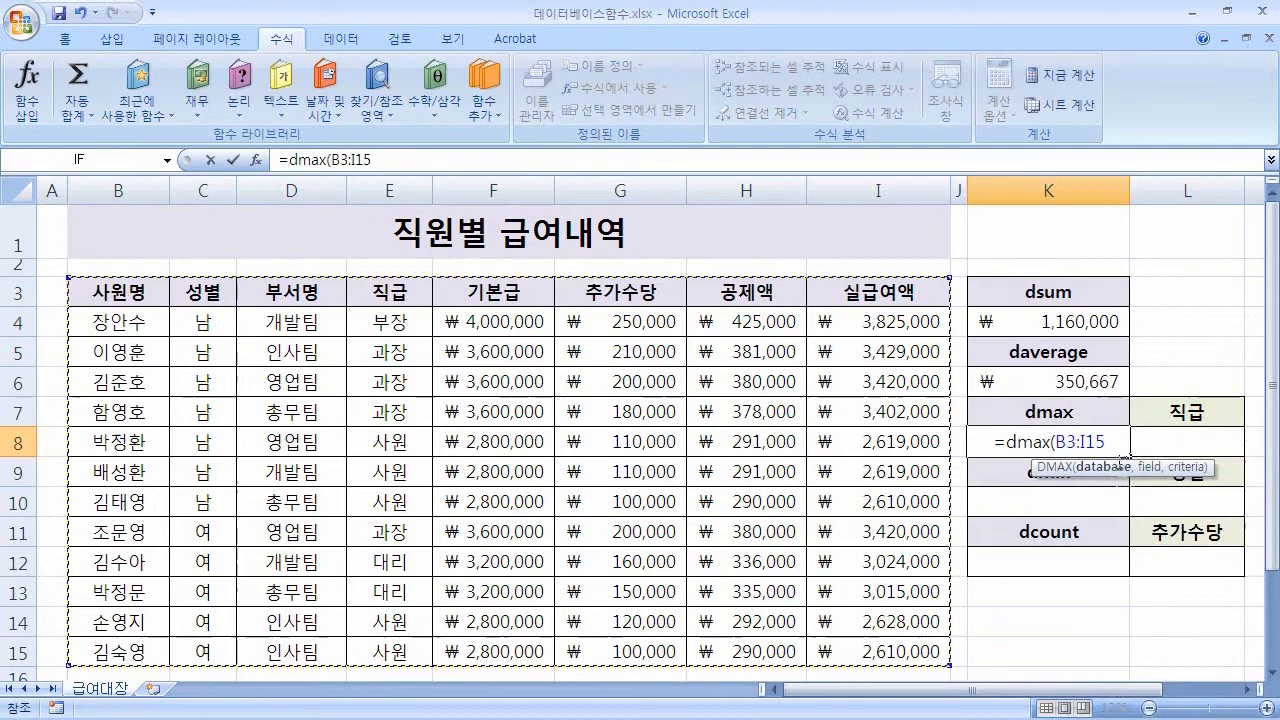
type(",")
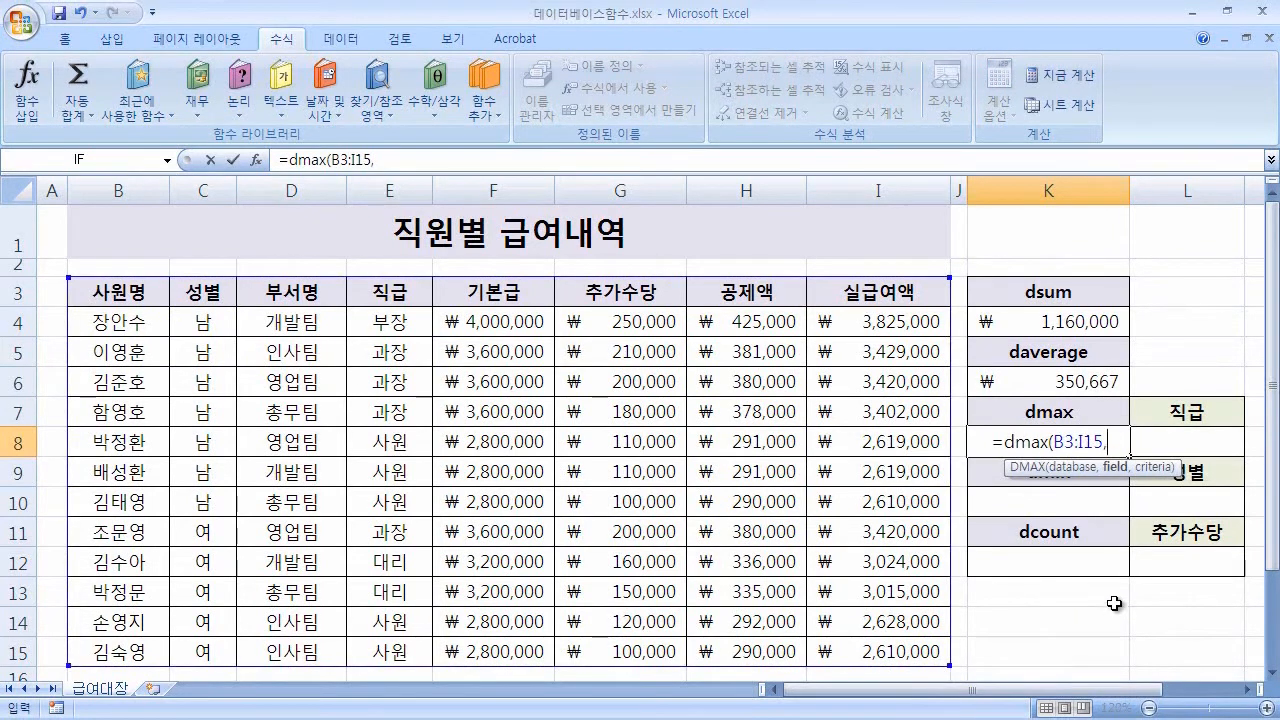
- Give the DMAX formula column number 6 as its field in place of the extra allowance header reference G3
left_click(638, 293)
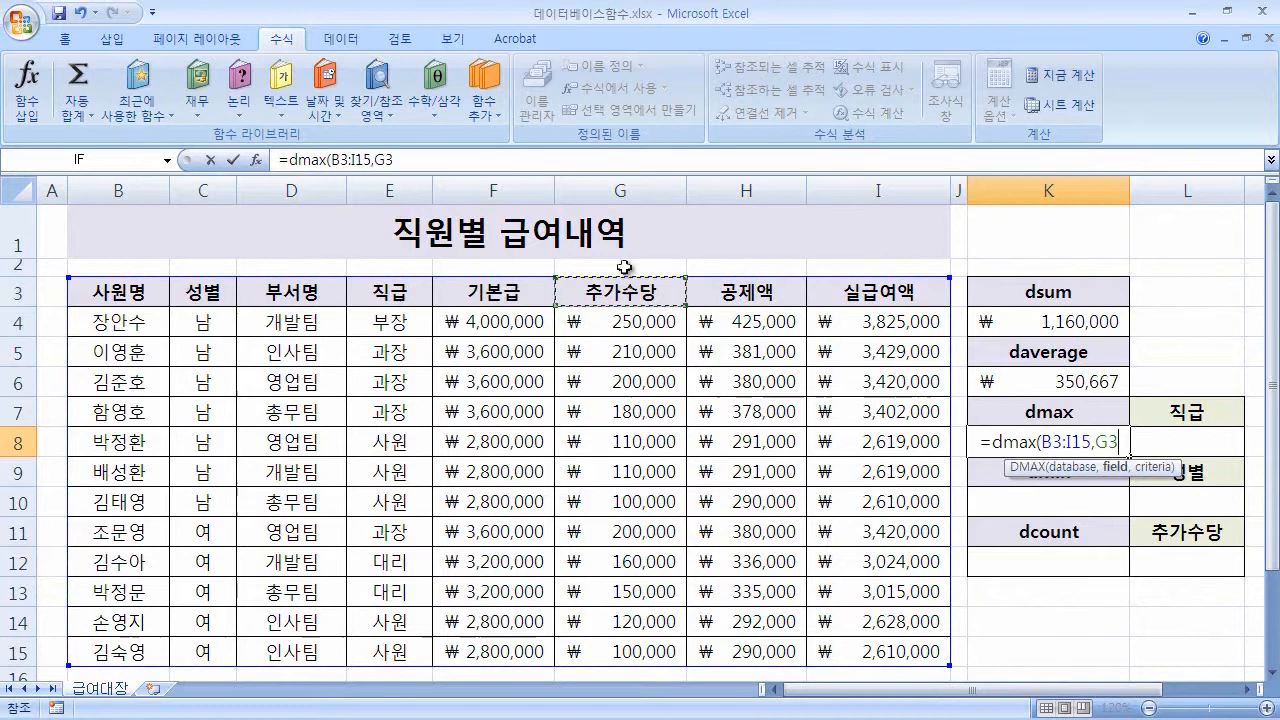
left_click(1116, 445)
key("BackSpace")
key("BackSpace")
key("BackSpace")
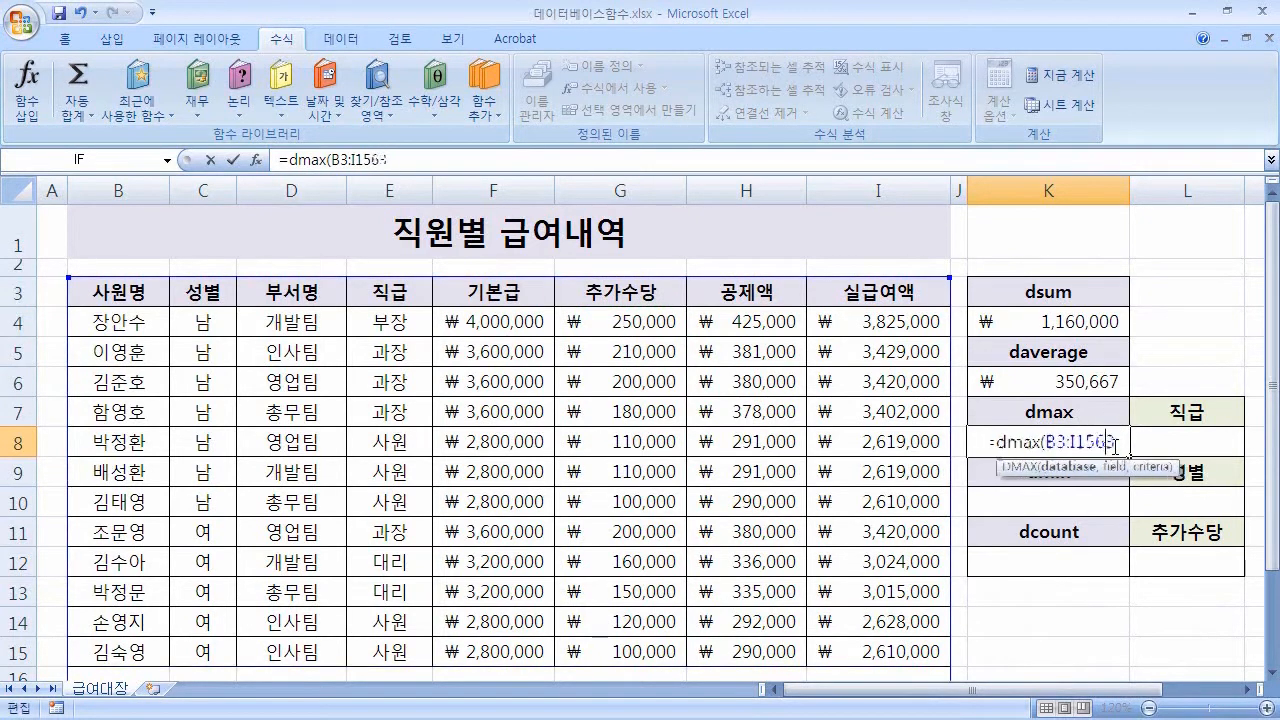
type(",6,")
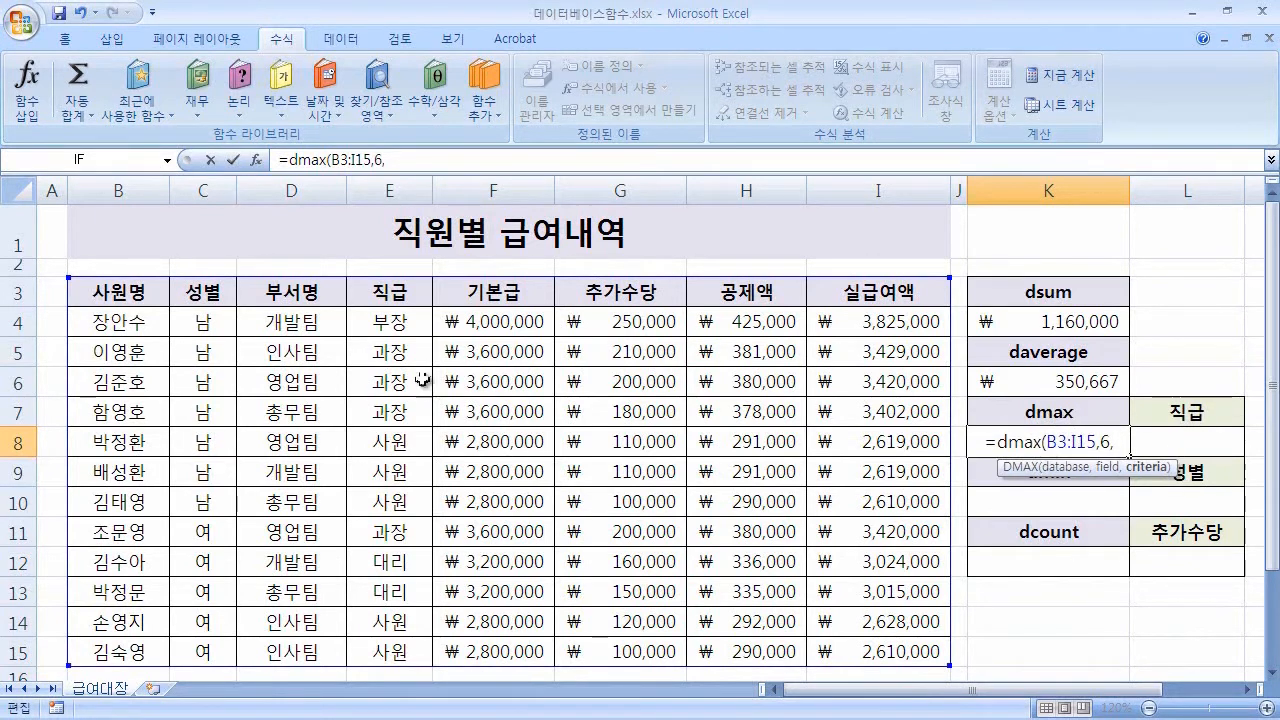
- Try the table ranges C3:C4 and D3:D4, the cells E3 and E5, and E3:E4 as the DMAX criteria
left_click(212, 292)
left_click_drag(212, 292, 206, 323)
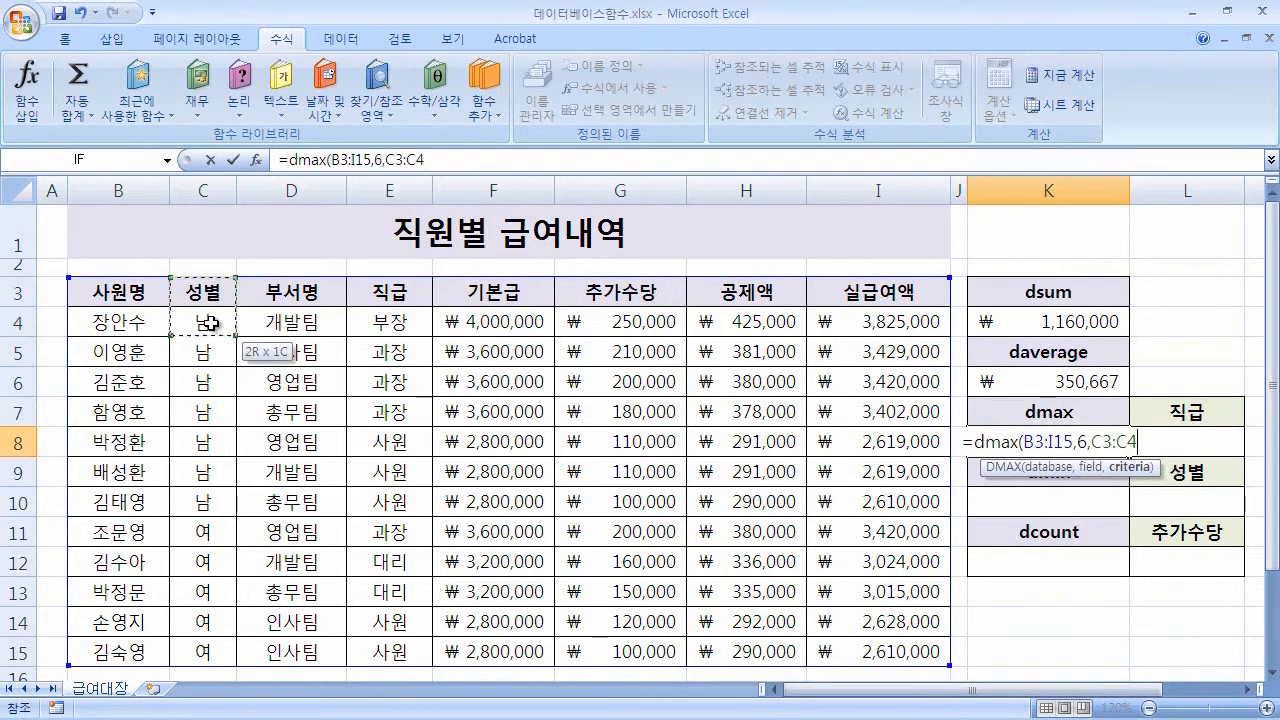
left_click(300, 295)
left_click_drag(297, 311, 297, 328)
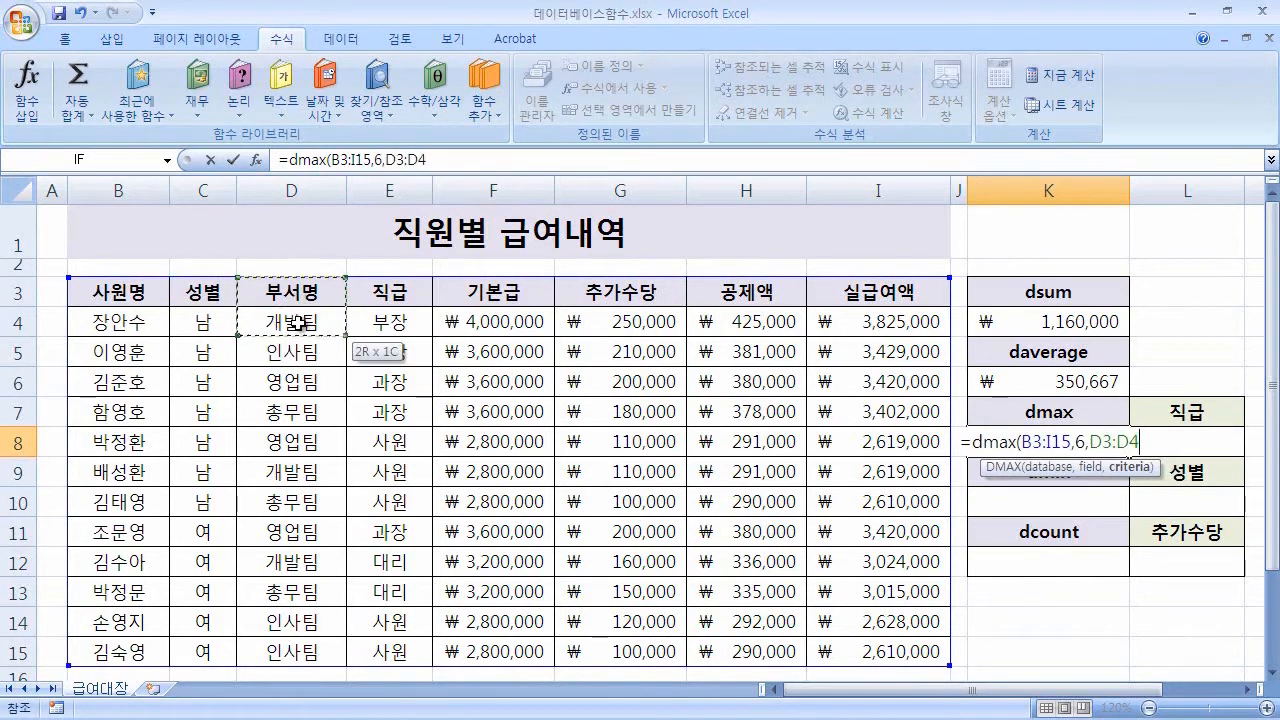
left_click(405, 291)
left_click(410, 352, "ctrl")
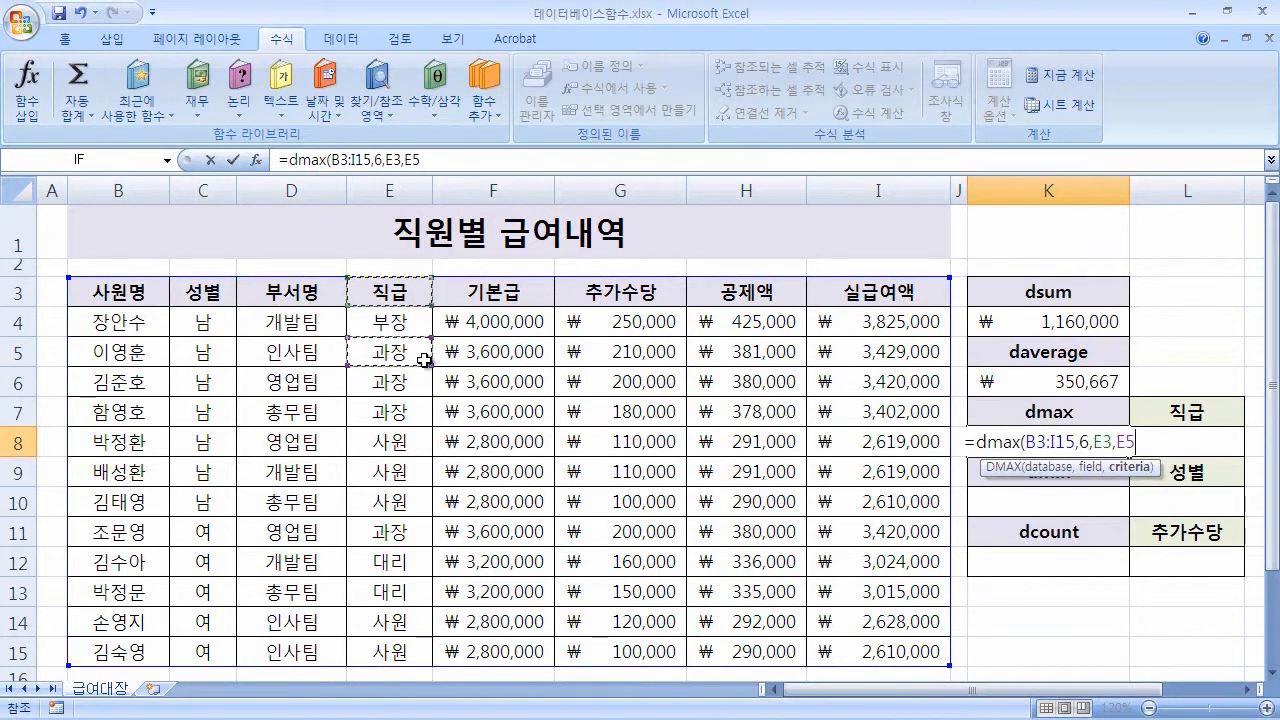
left_click_drag(400, 290, 408, 322)
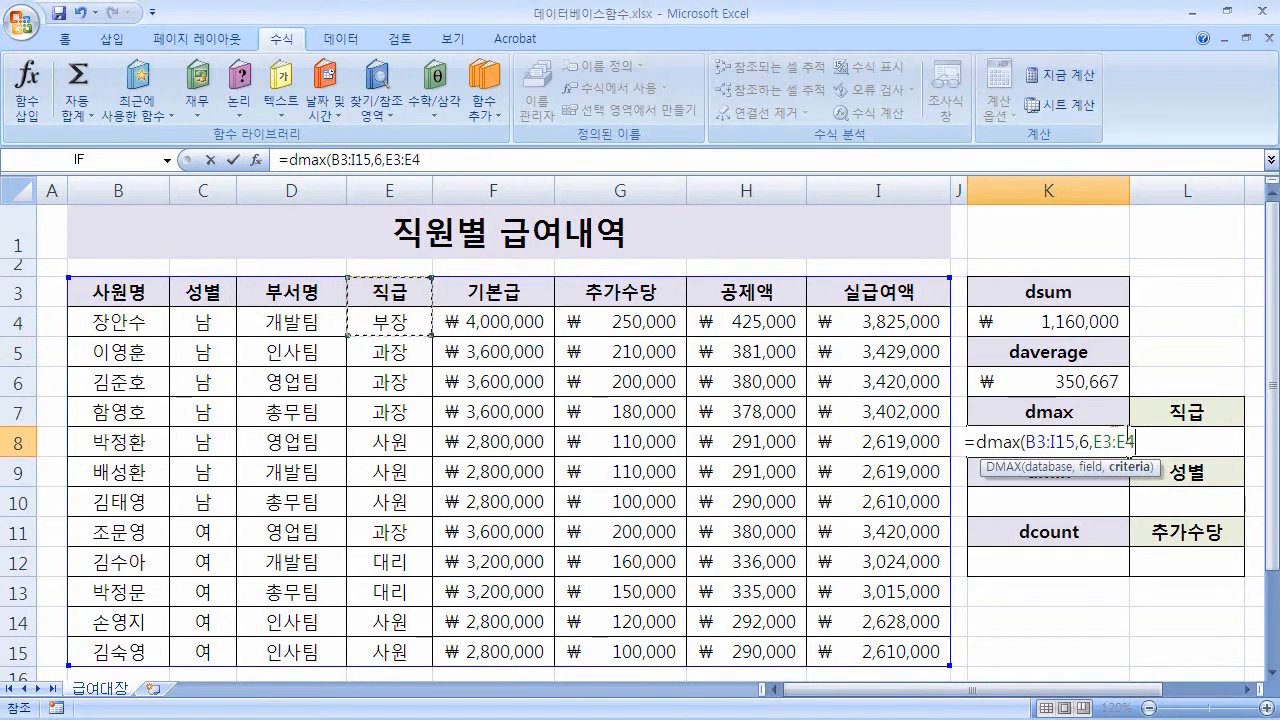
- Try the separate cells E3 and E5 as the DMAX criteria and clear them from the formula
left_click(399, 293)
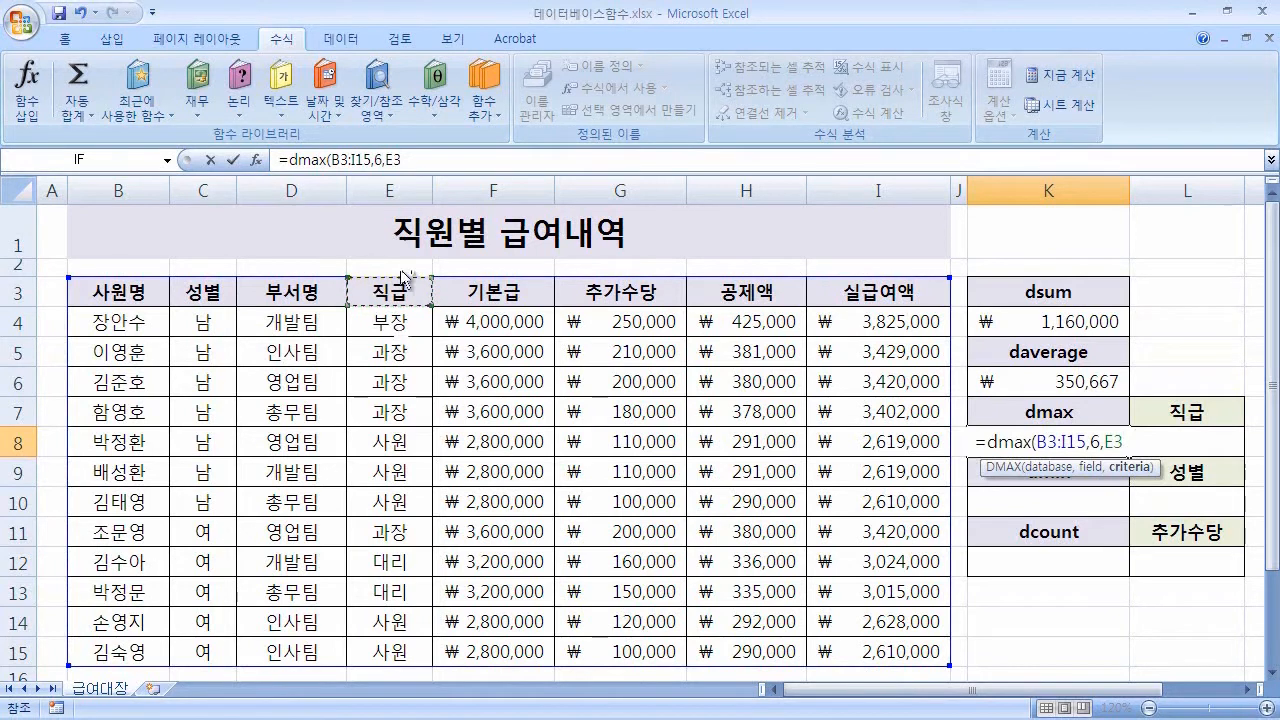
type(",")
left_click(399, 357)
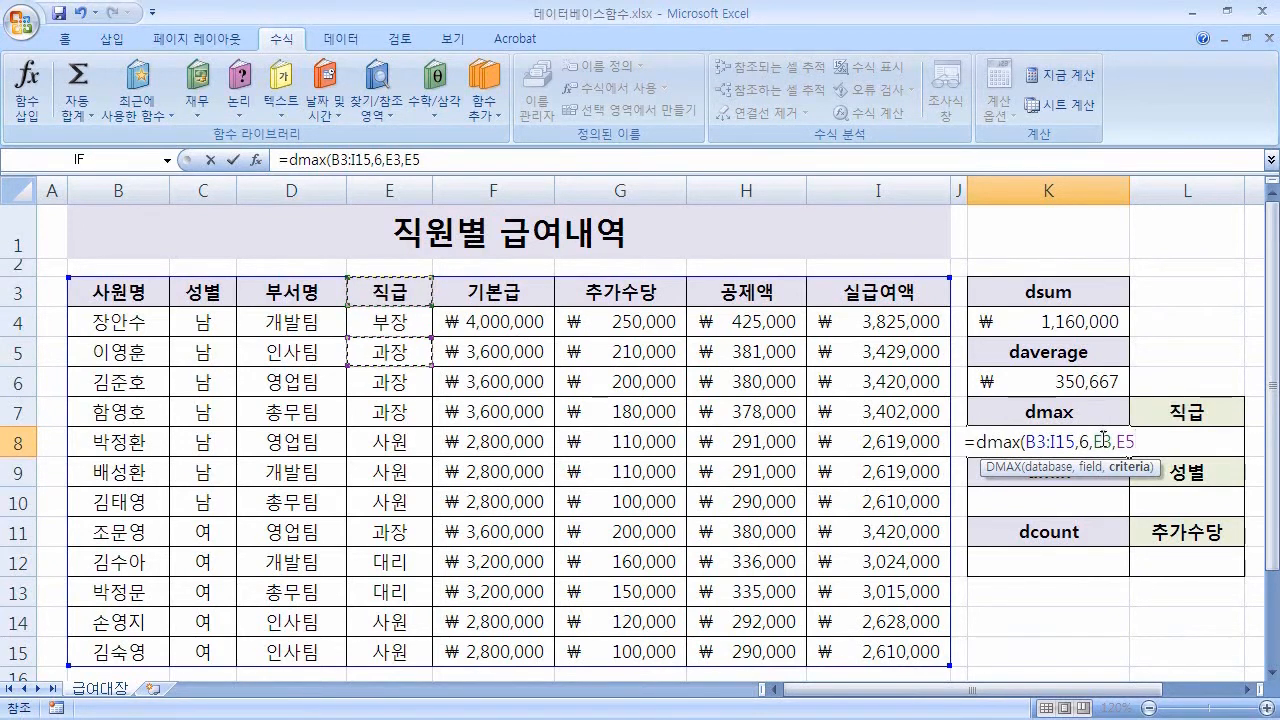
left_click_drag(1102, 442, 1153, 442)
key("BackSpace")
key("BackSpace")
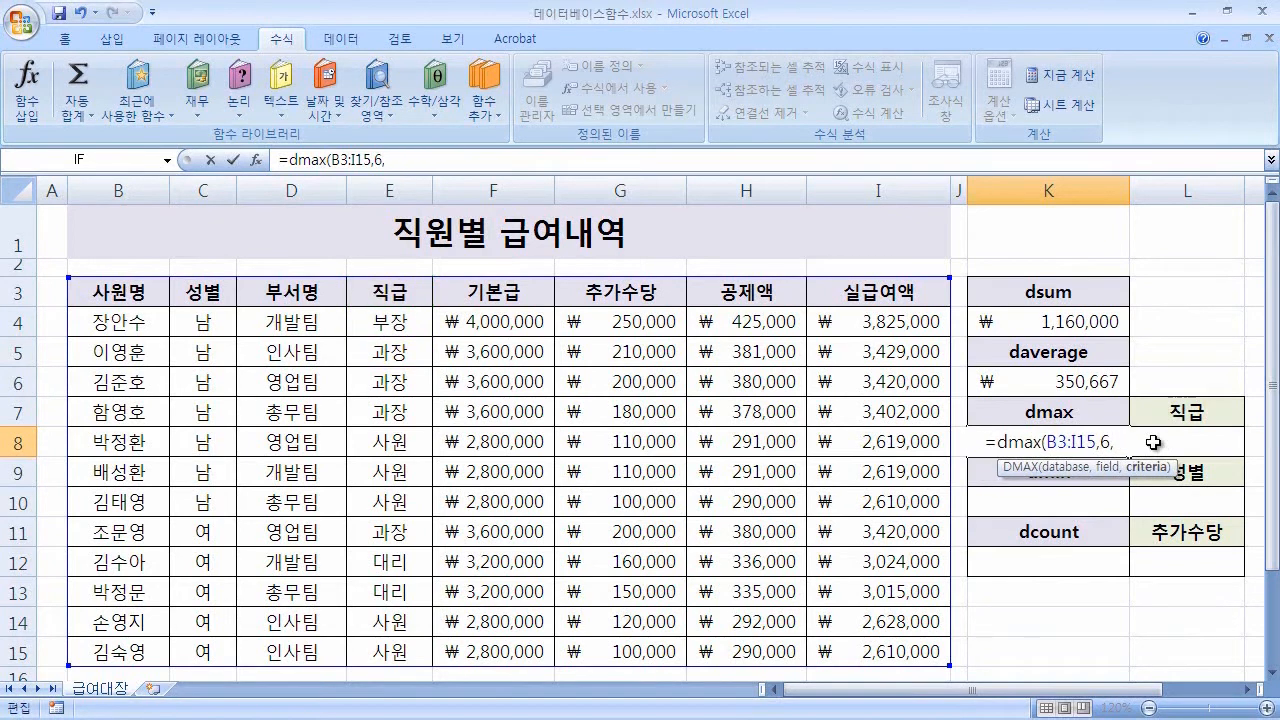
- Use the separate job title range L7:L8 as the DMAX criteria and complete the formula in K8
left_click_drag(1212, 410, 1214, 440)
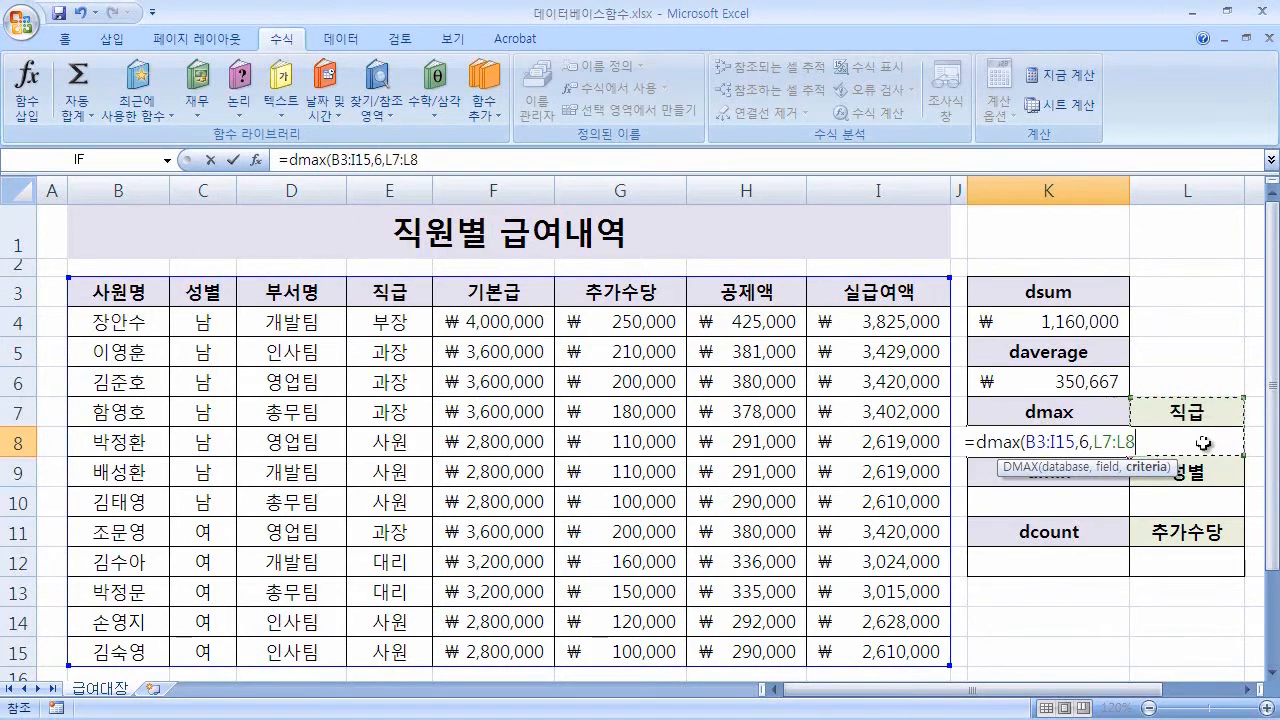
type(")")
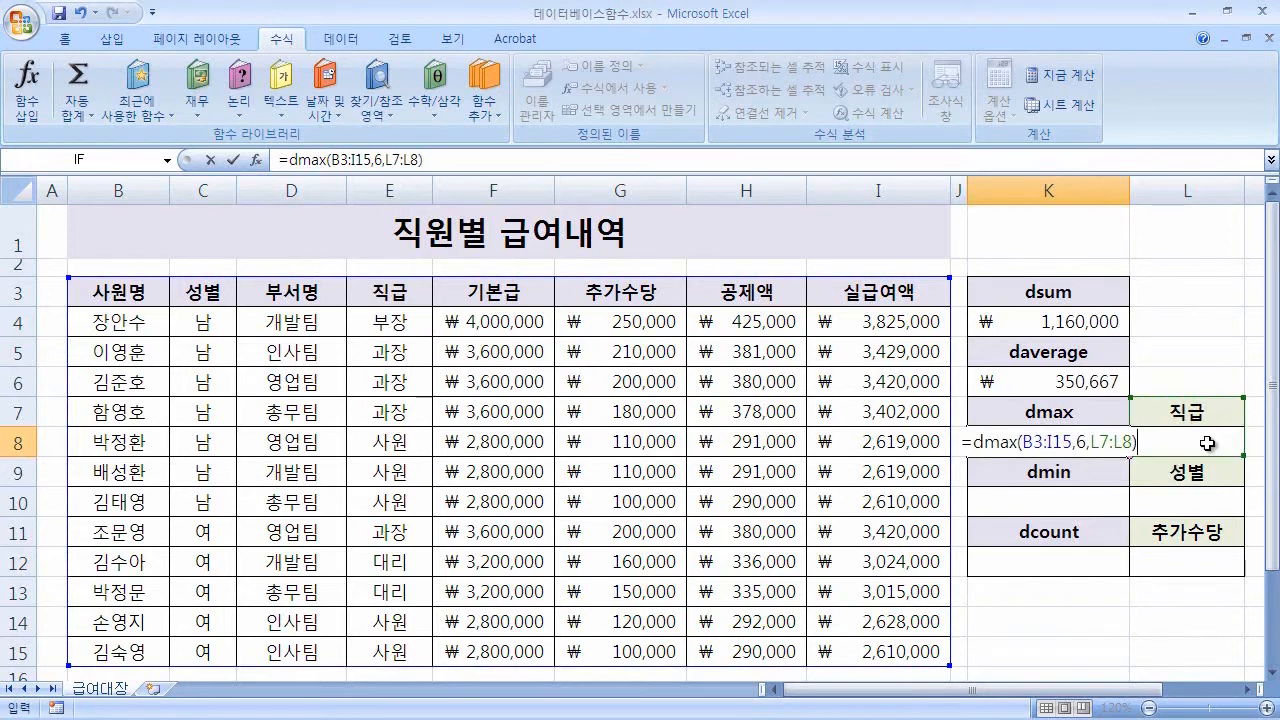
key("Return")
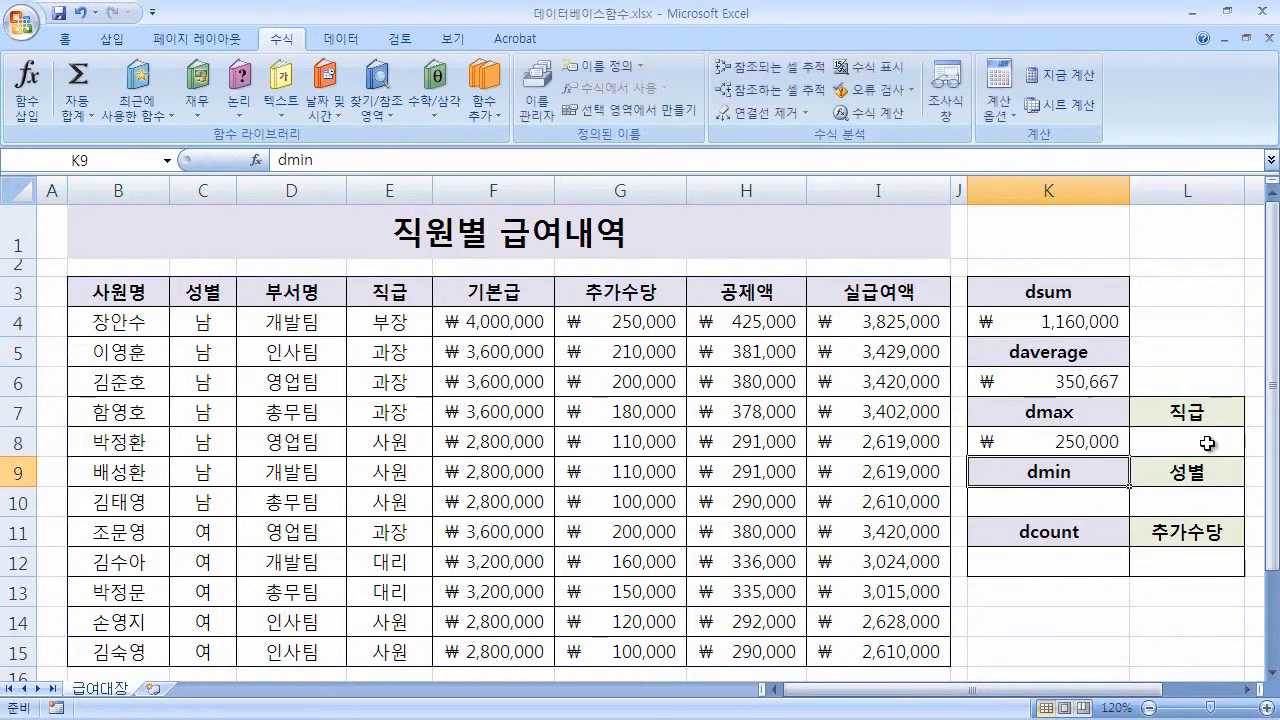
key("Up")
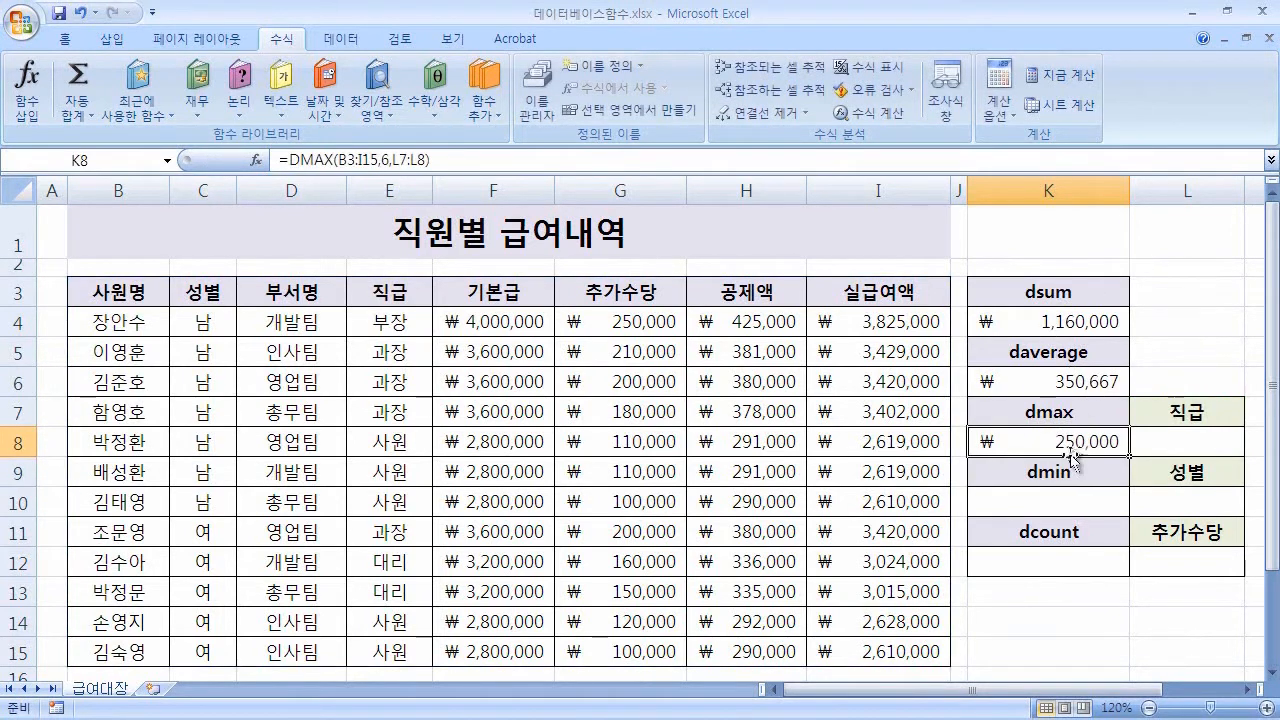
- Enter 과장 in L8 as the job title criterion for the DMAX formula
left_click(1207, 450)
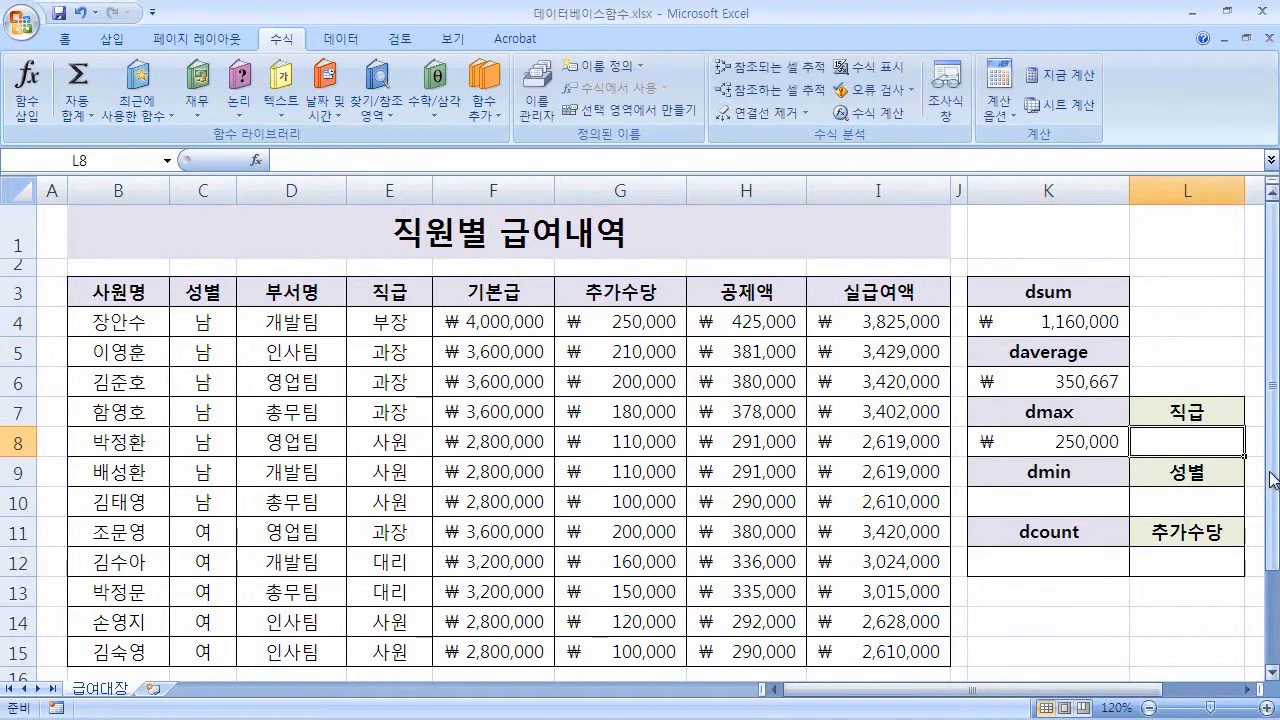
type("rhk")
key("BackSpace")
key("BackSpace")
type("과장")
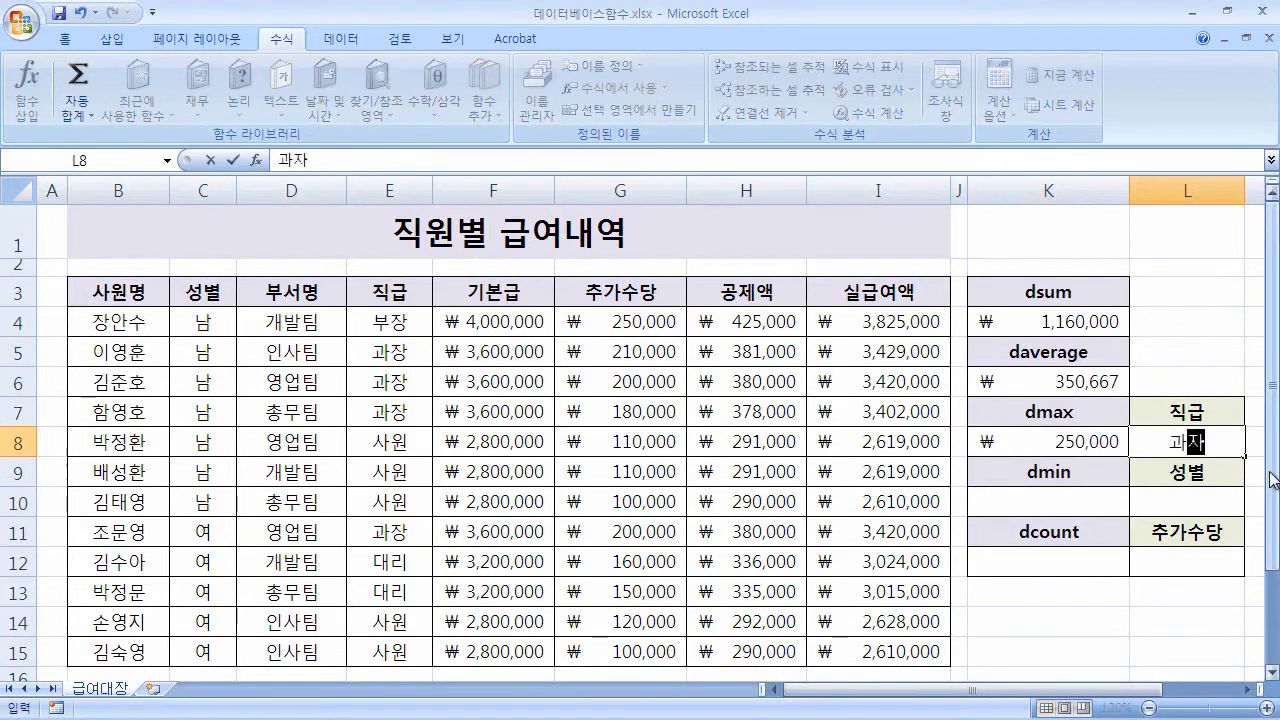
key("Return")
- Review the field and criteria arguments of the DMAX formula in K8 against the criteria cells L7 and L8
left_click(1196, 438)
left_click(1203, 412)
left_click(1189, 442)
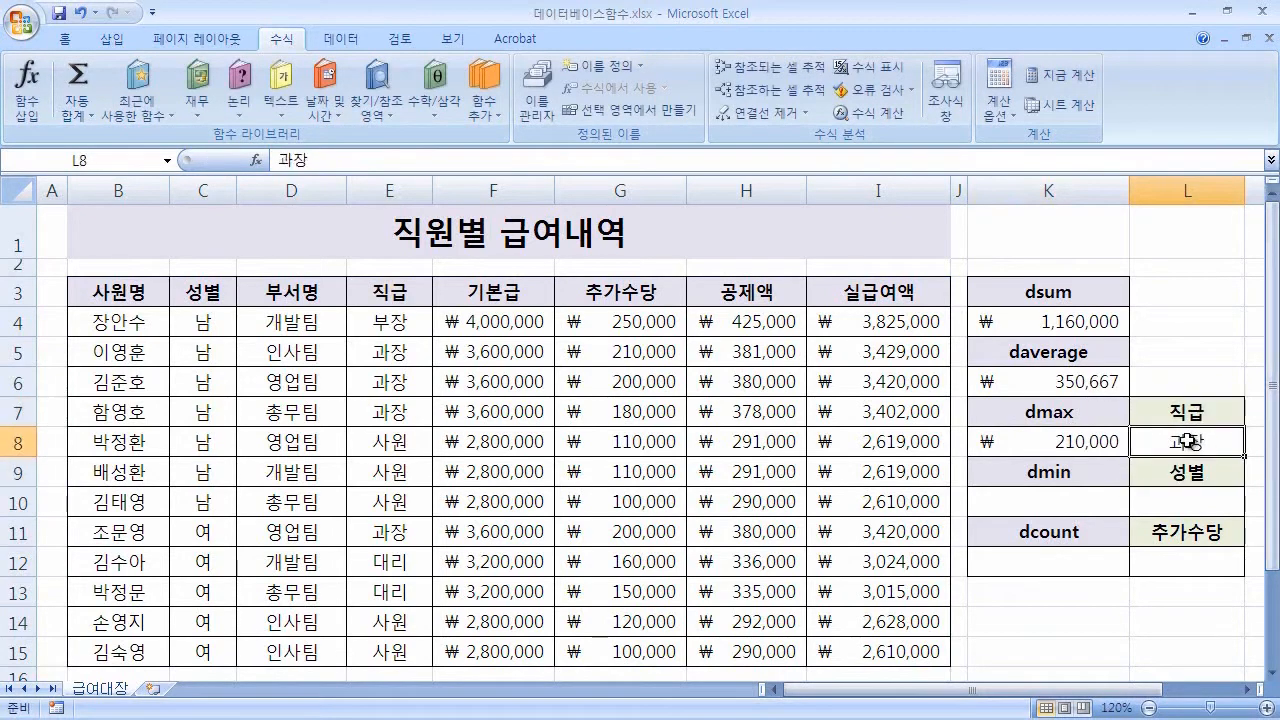
left_click(1068, 440)
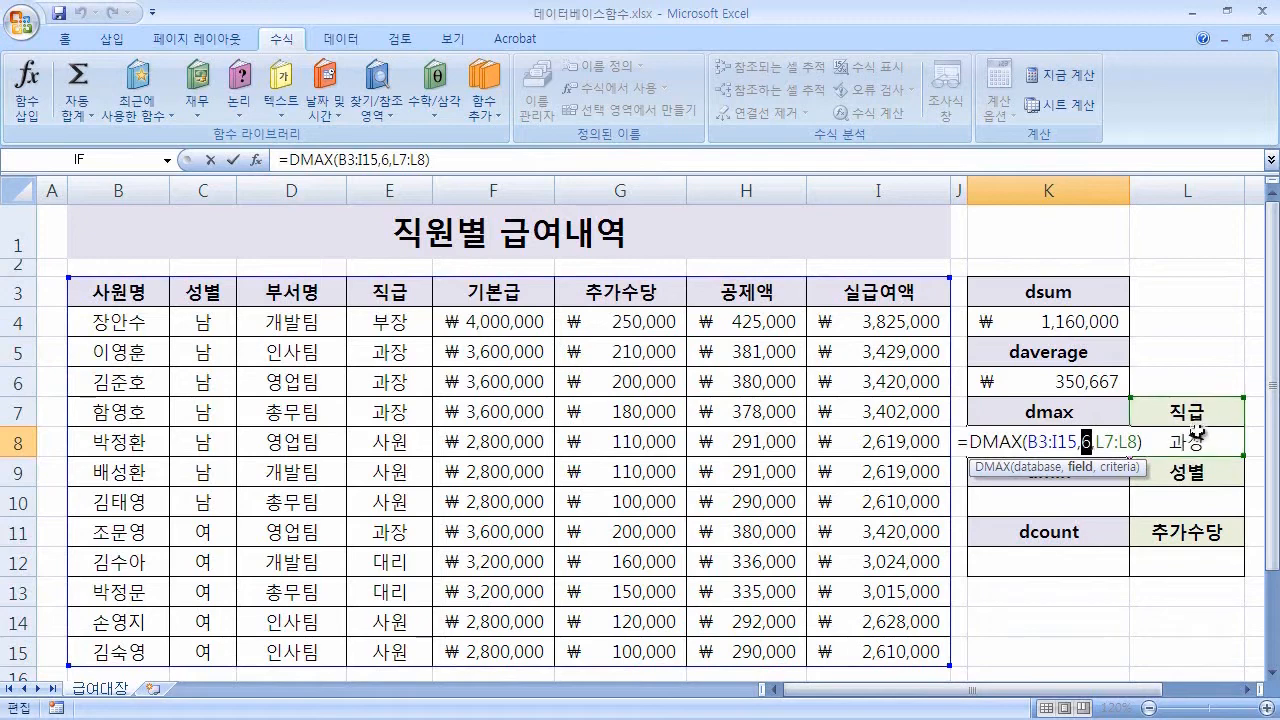
left_click(1101, 449)
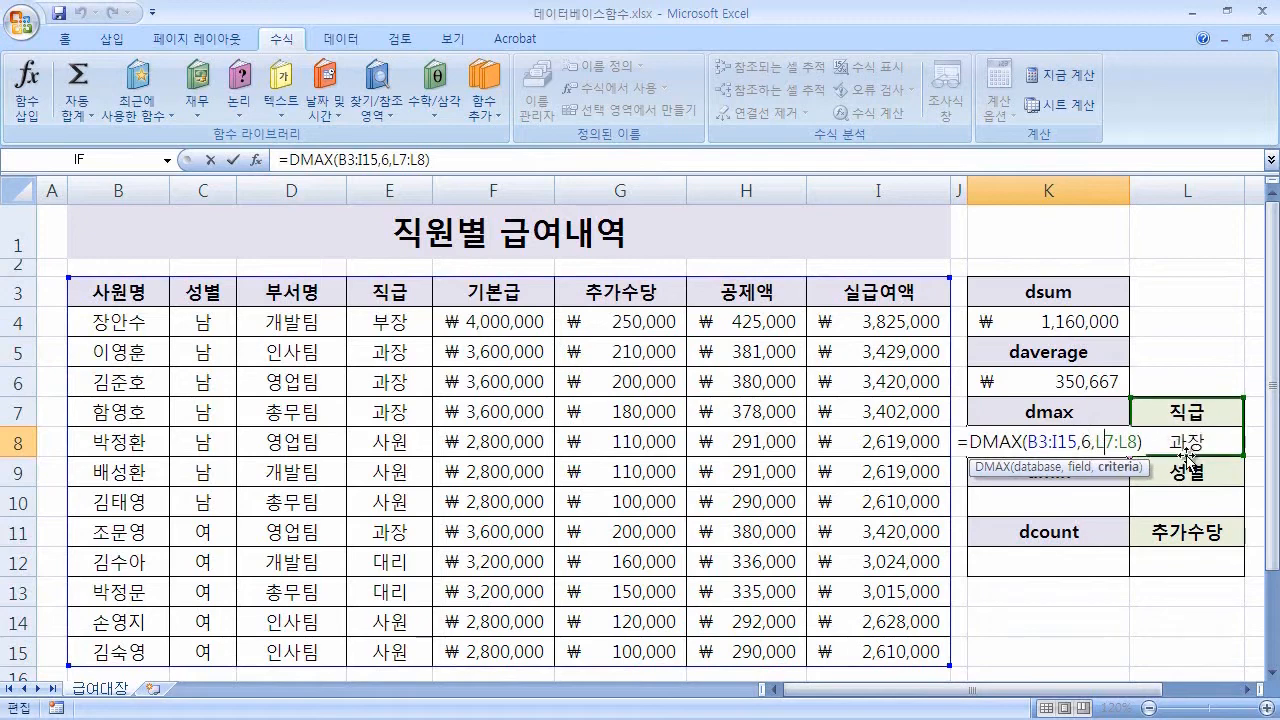
key("Return")
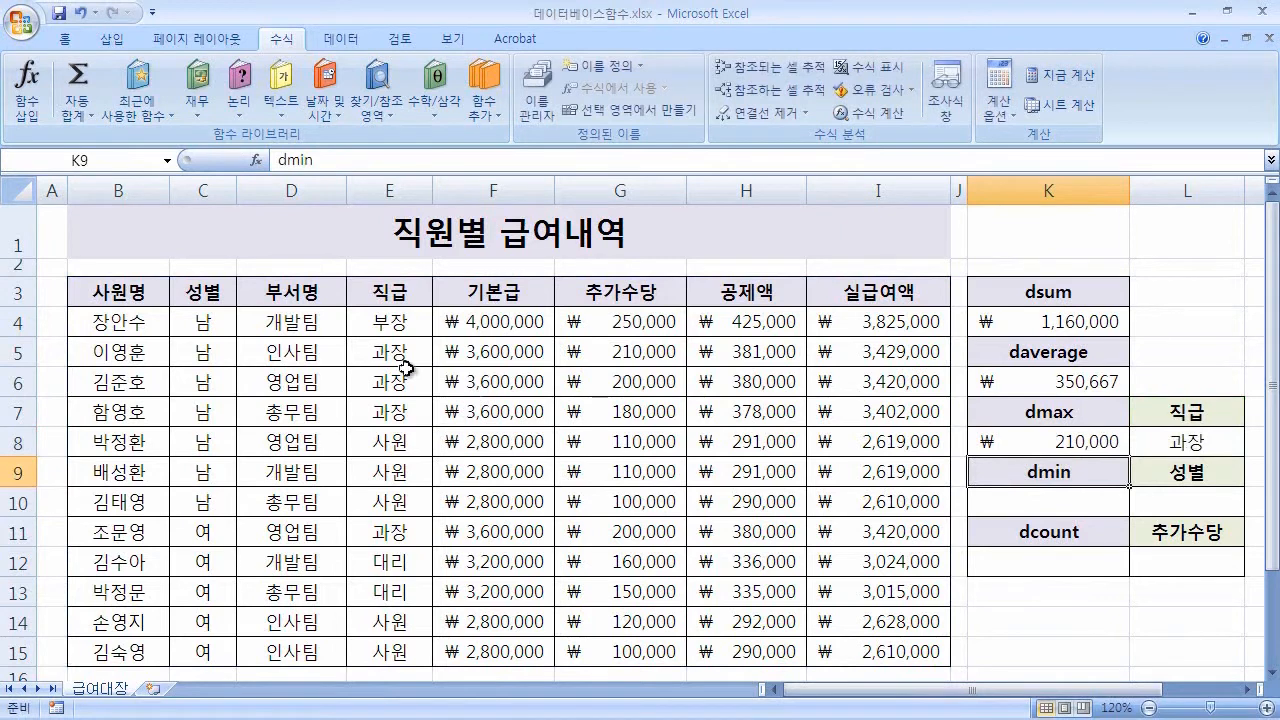
- Check the DMAX result against the extra allowances of the 과장 rows in G5:G7 and G11, and review the criteria in L7:L8
left_click_drag(400, 354, 400, 412)
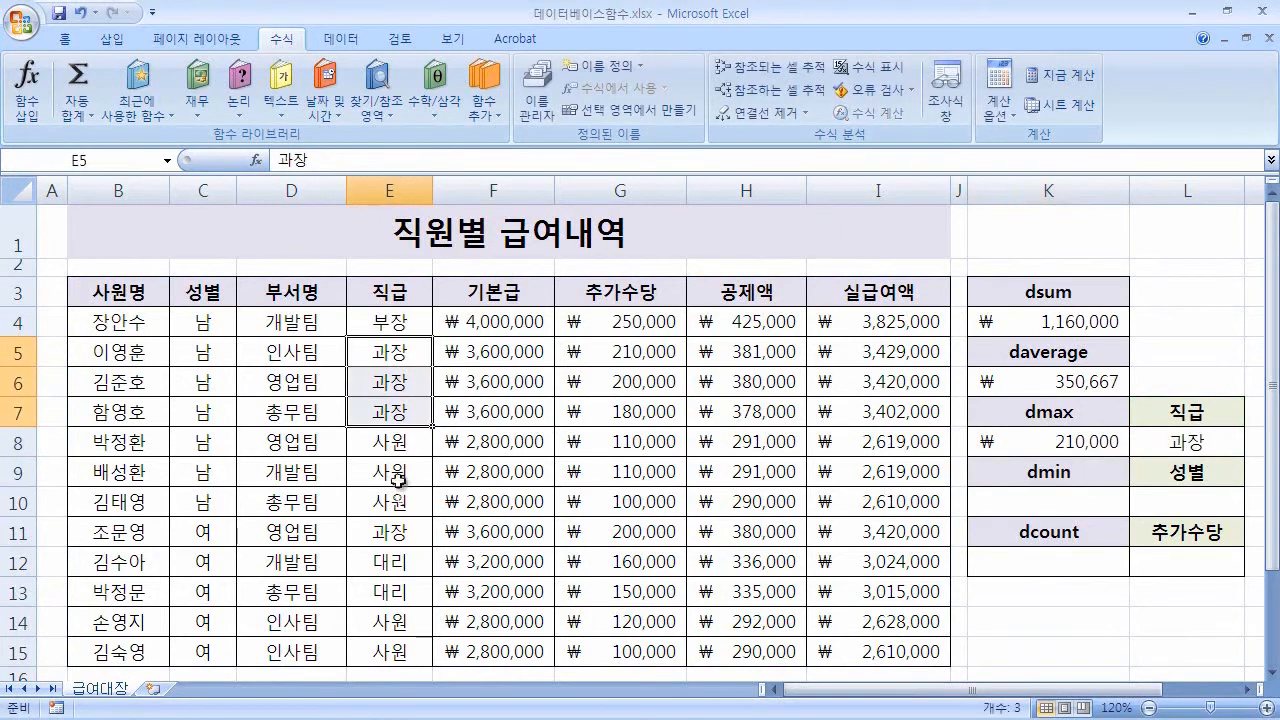
left_click(397, 531, "ctrl")
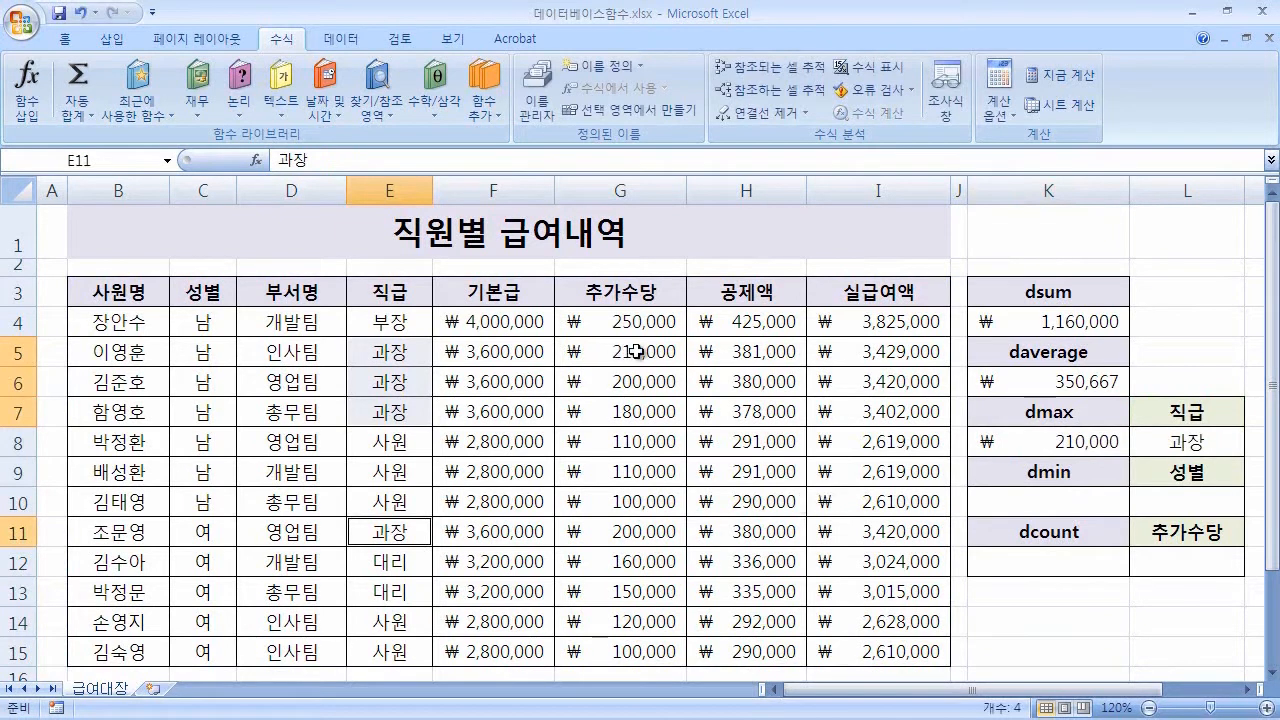
left_click_drag(639, 351, 650, 414)
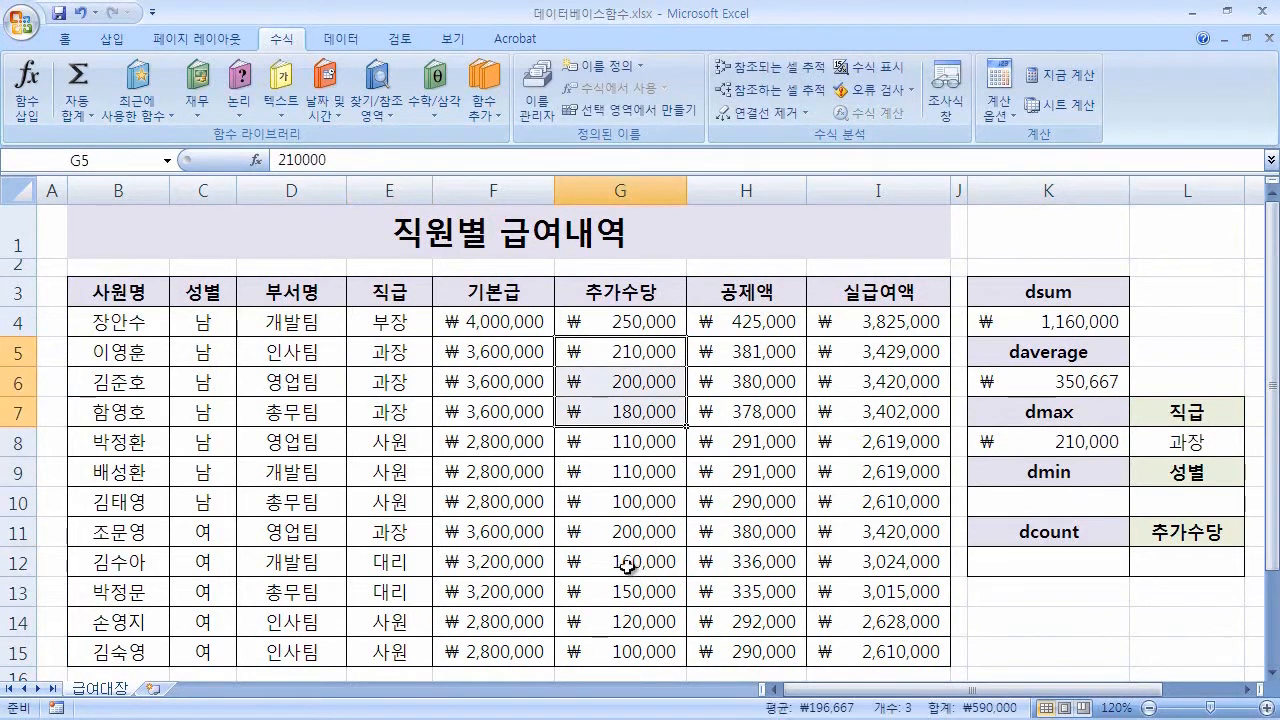
left_click(657, 531, "ctrl")
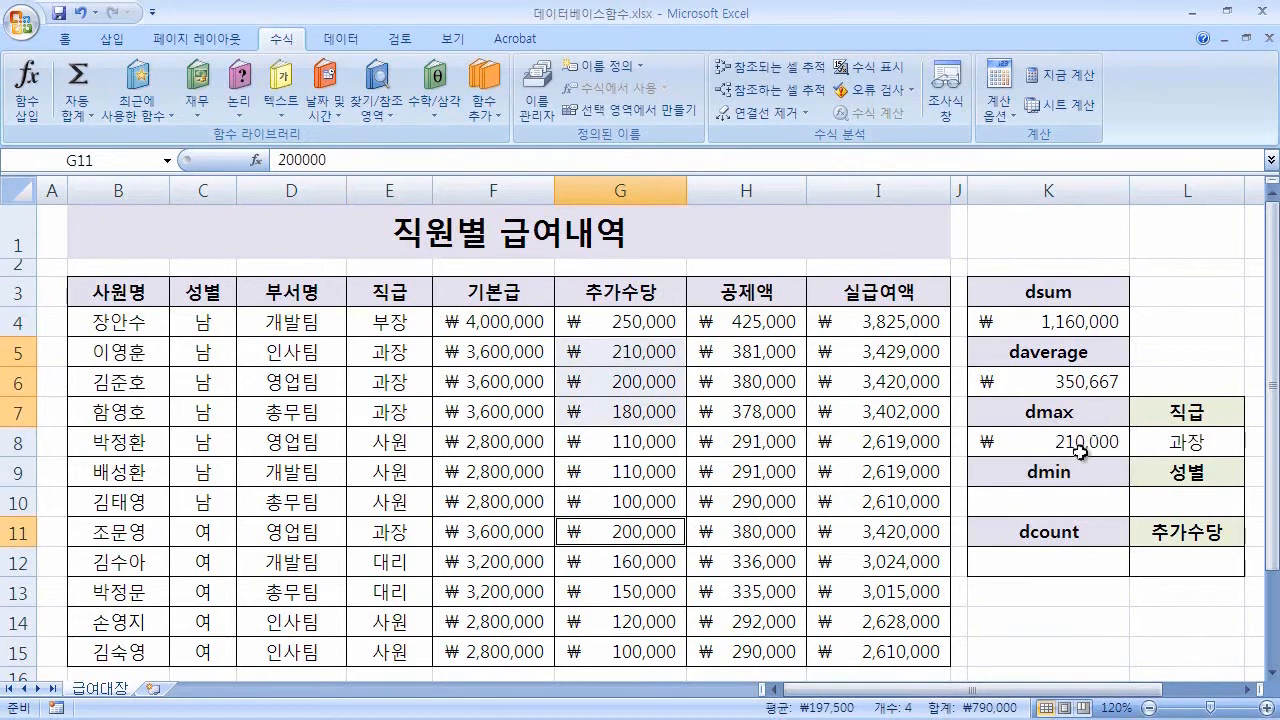
left_click(1196, 415)
left_click(1197, 445)
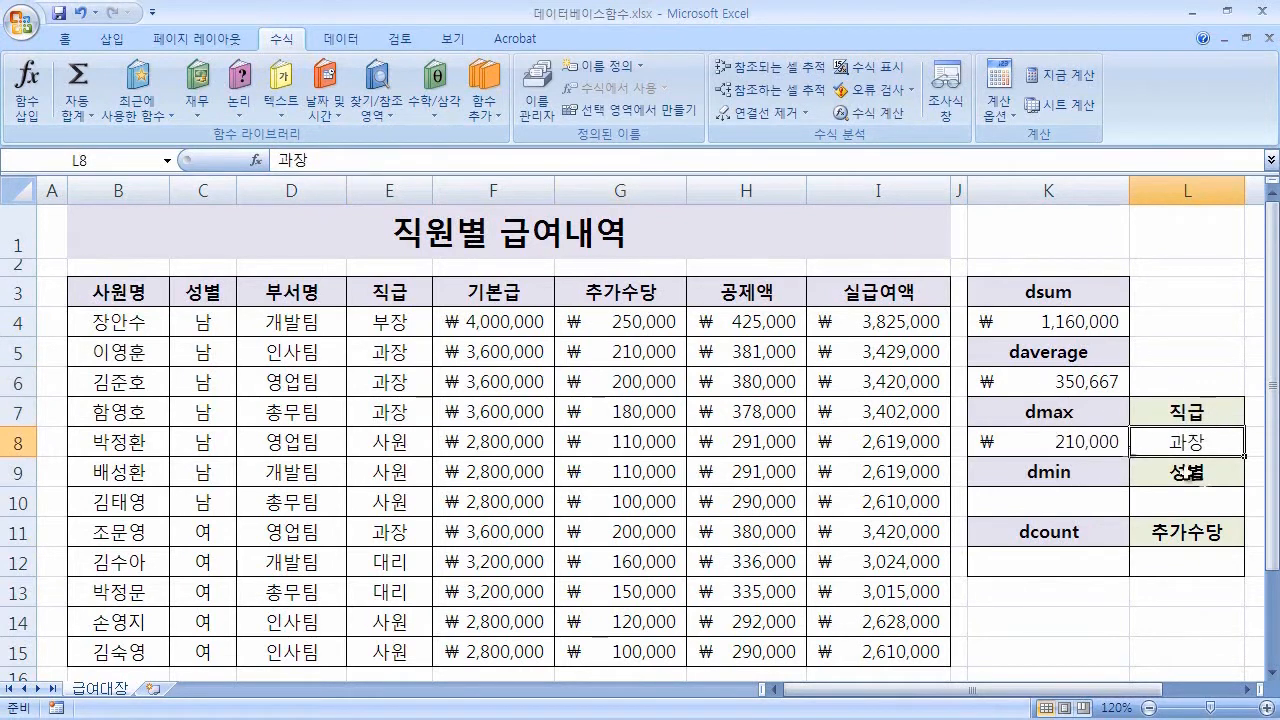
- Enter 남 in L10 as the gender criterion and compare it with the gender entries in column C
left_click(1189, 500)
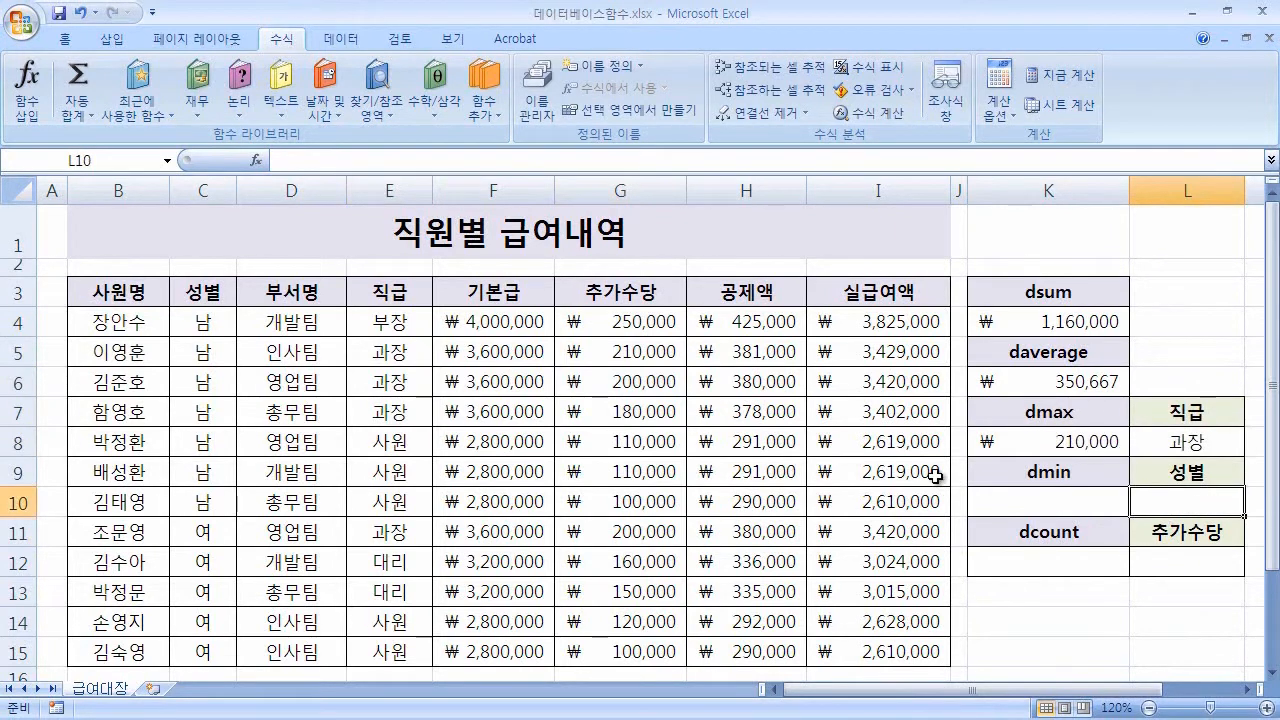
type("남")
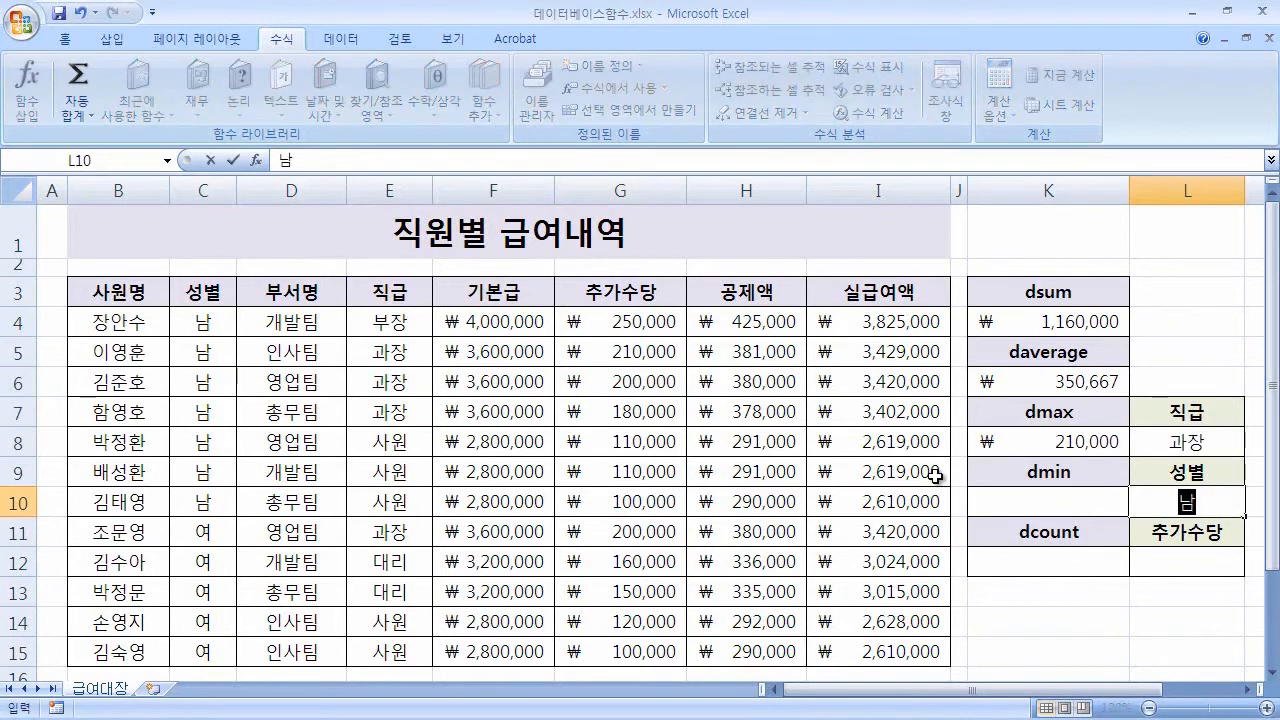
key("Return")
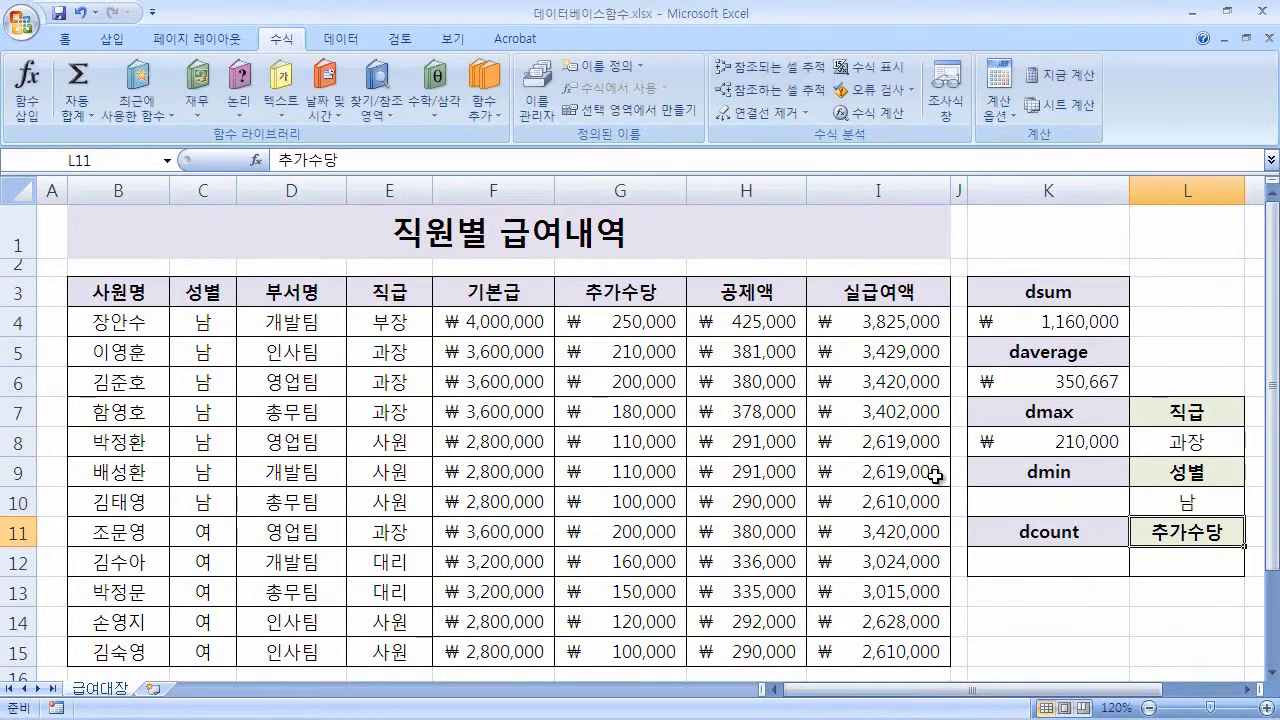
left_click(1226, 503)
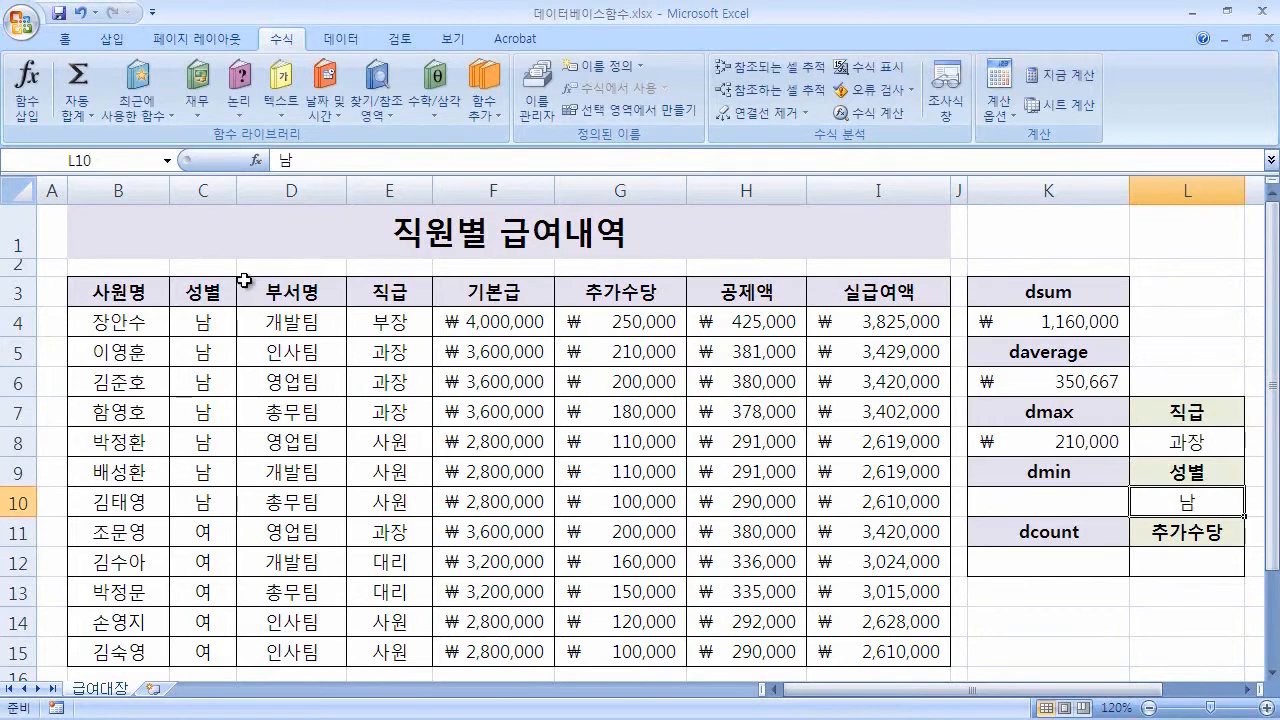
left_click(202, 318)
left_click(205, 562)
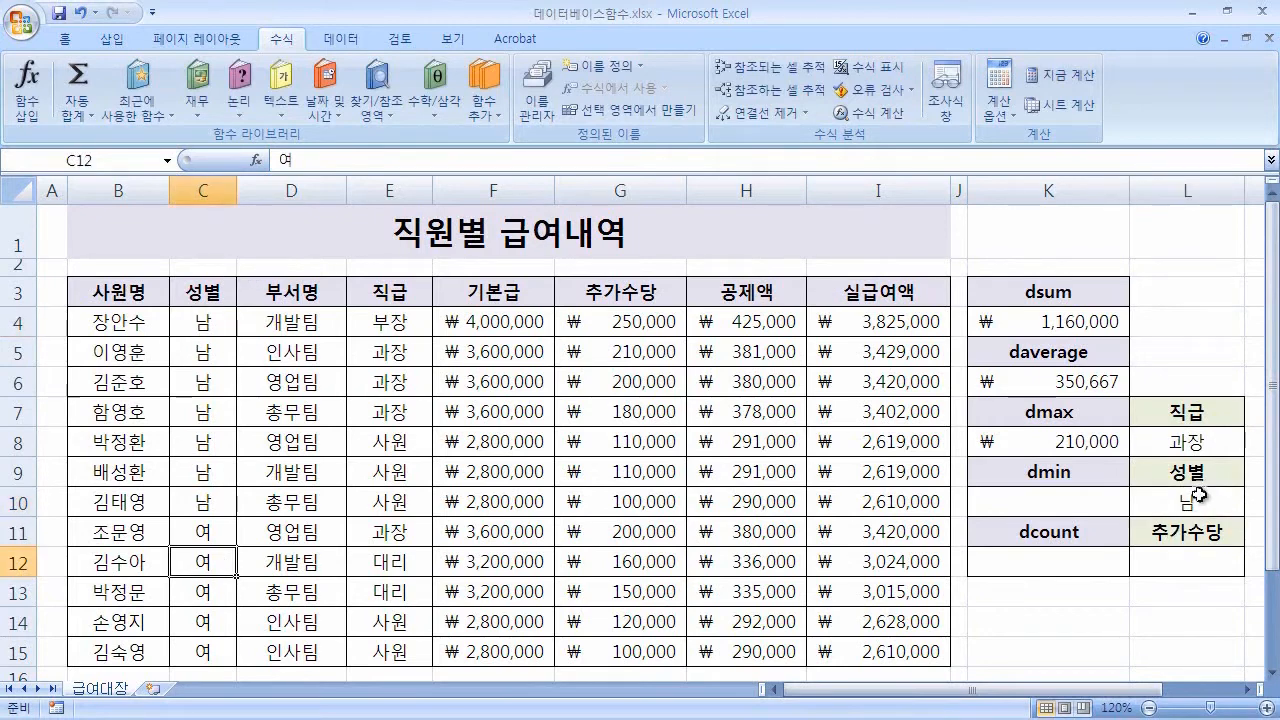
- Try 남자 as the gender criterion in L10 and set it back to 남
left_click(1203, 500)
type("남자")
key("Return")
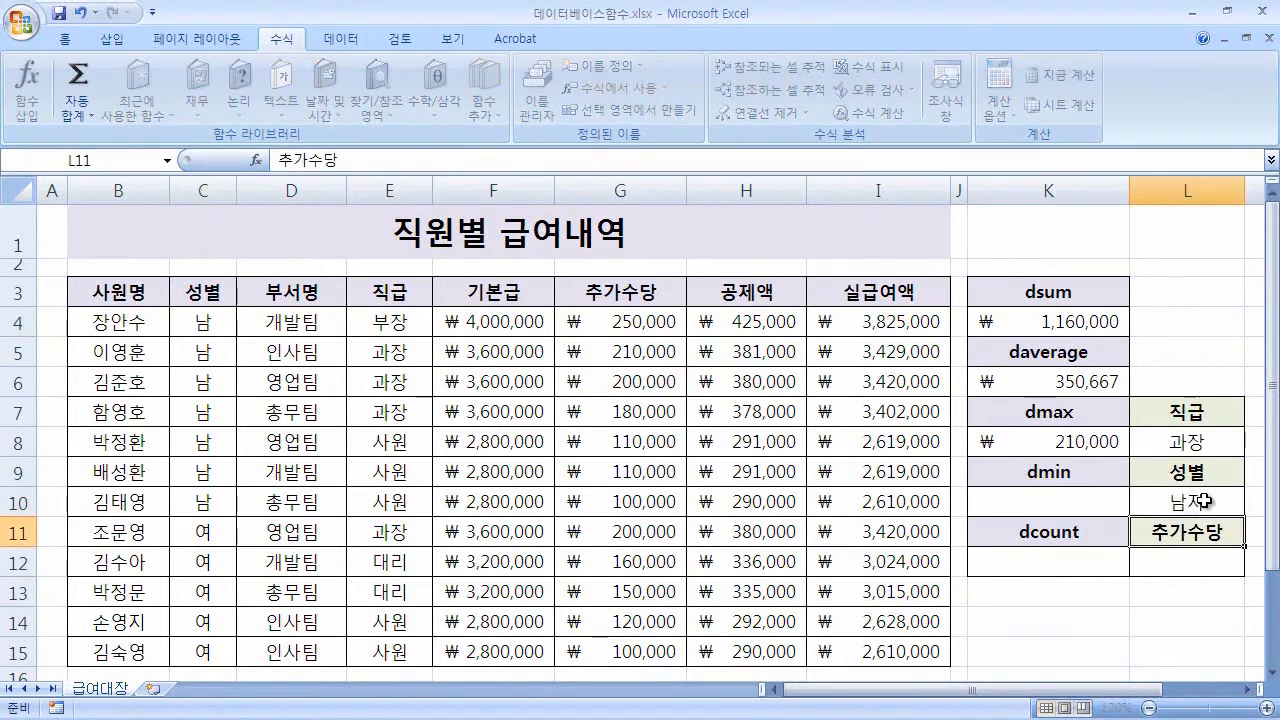
key("Up")
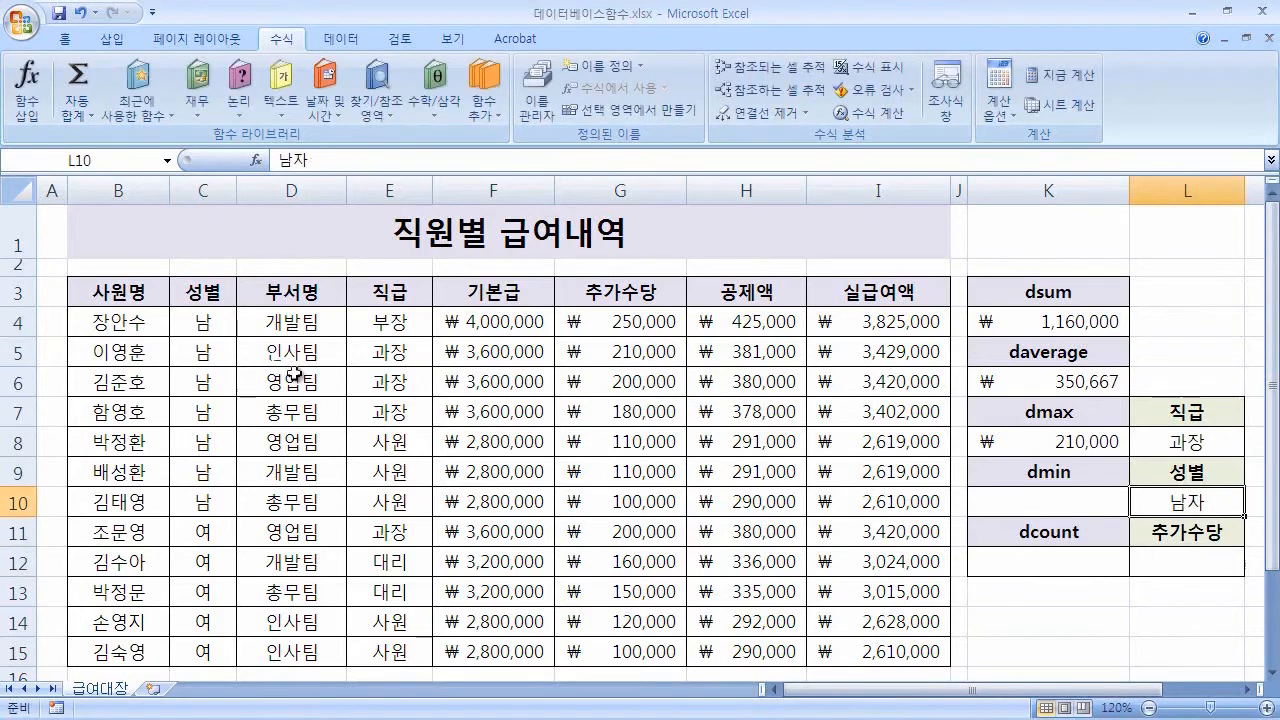
type("남")
key("Return")
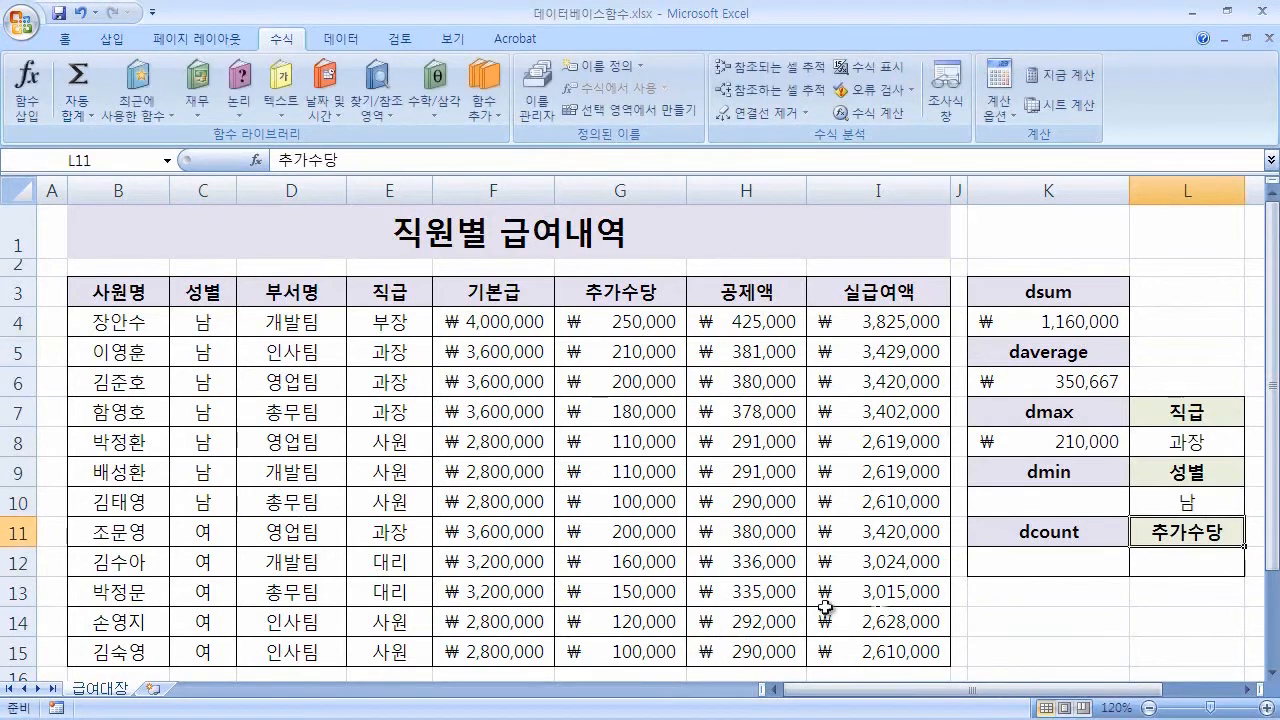
- Start a DMIN formula in K10 with the salary table B3:I15 as its database and the deduction header H3 as its field
left_click(1000, 503)
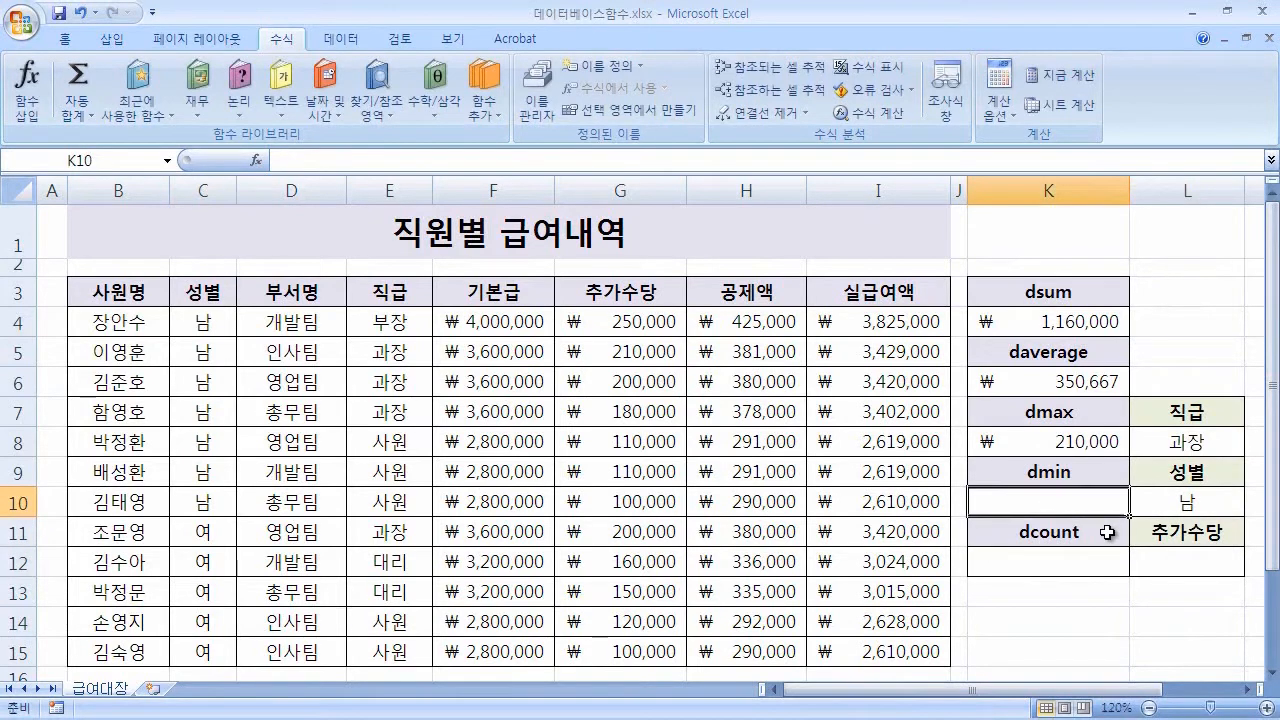
type("=d")
type("m")
key("BackSpace")
type("d")
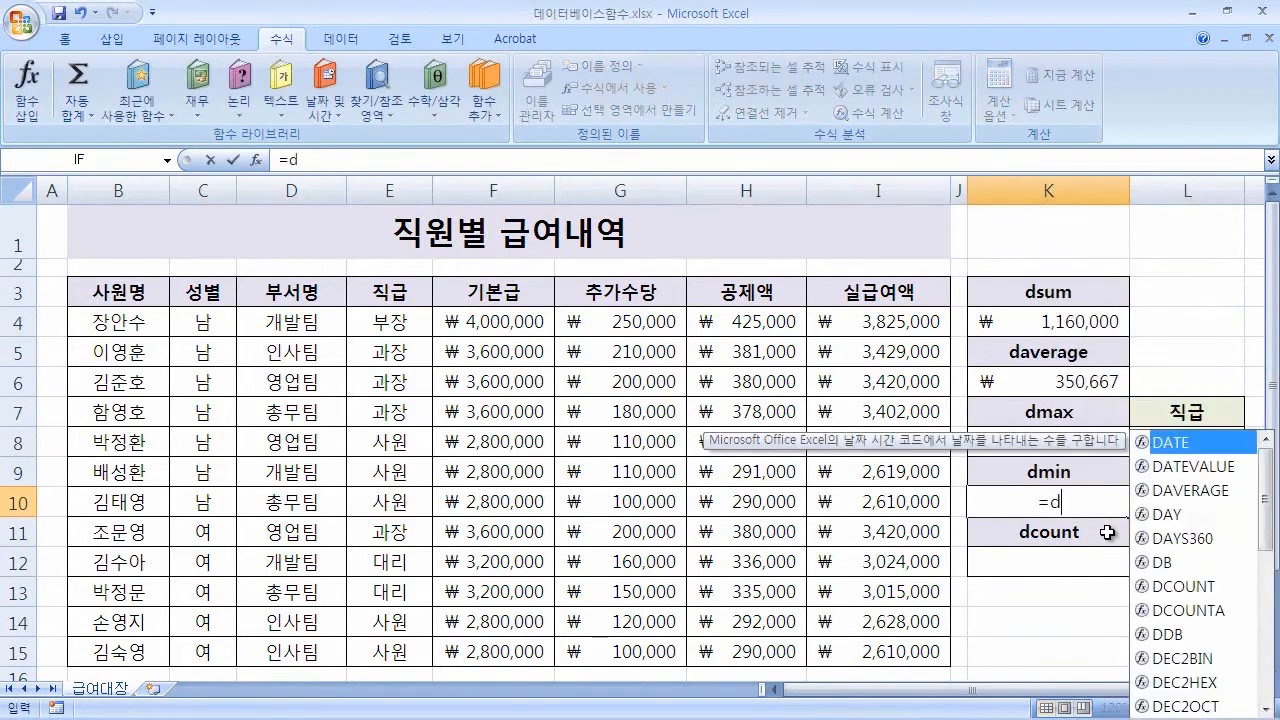
type("min(")
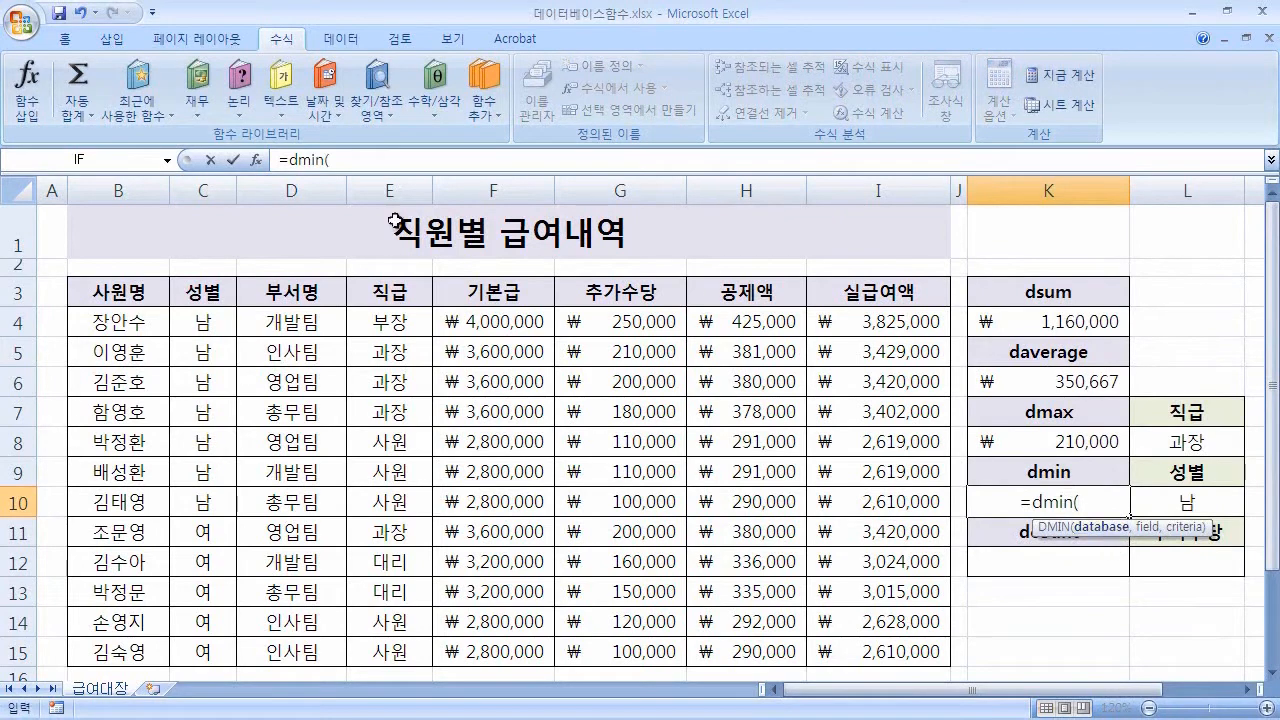
left_click_drag(85, 292, 935, 655)
type(",")
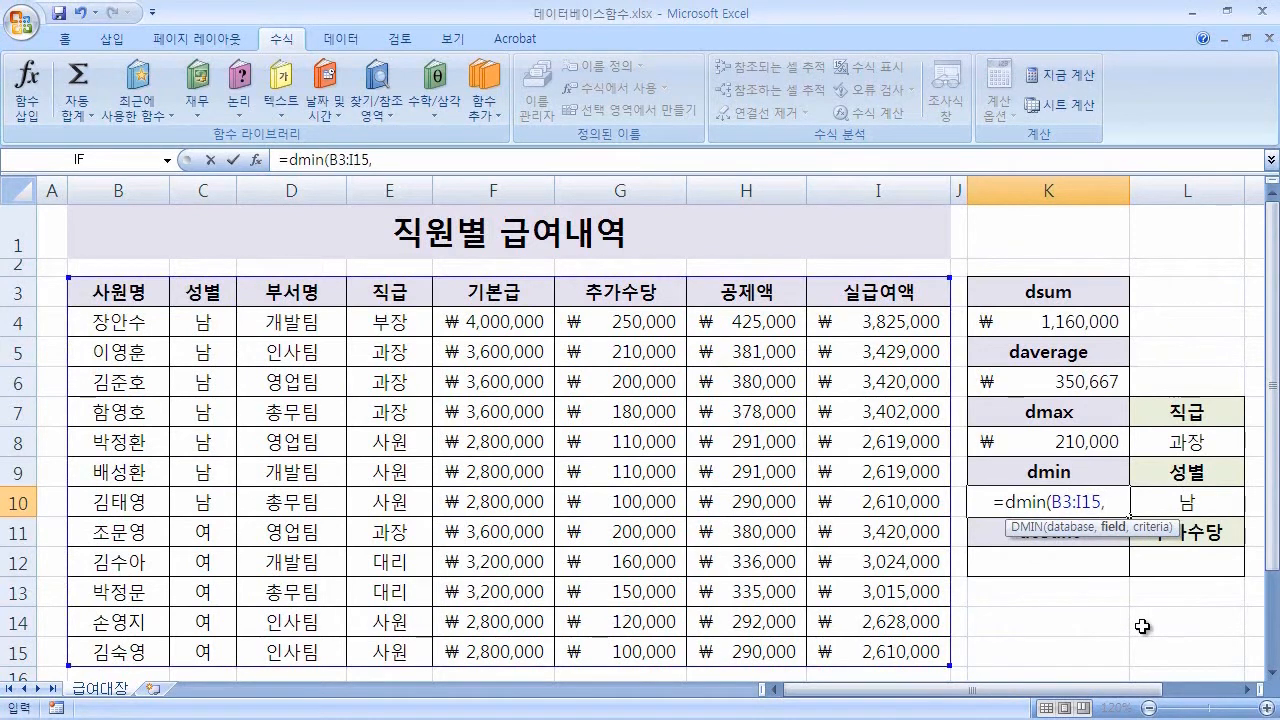
left_click(757, 294)
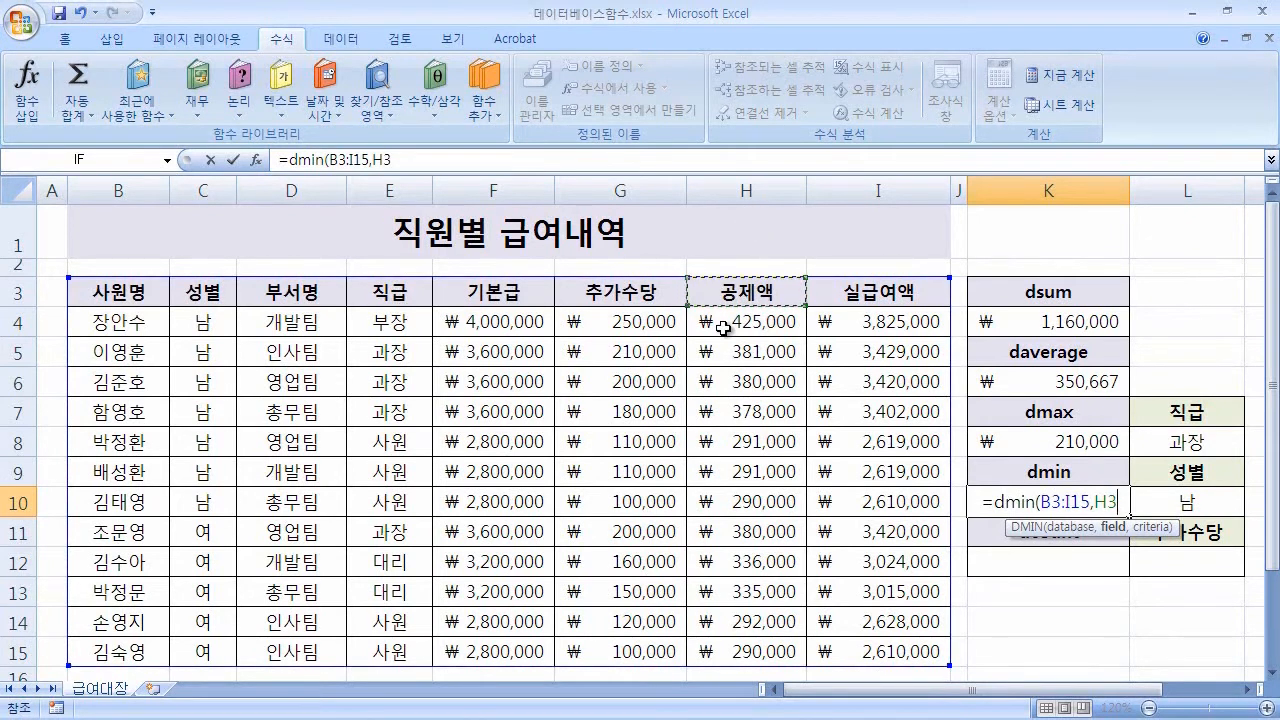
- Complete the DMIN formula in K10 with the gender criteria range L9:L10
type(",")
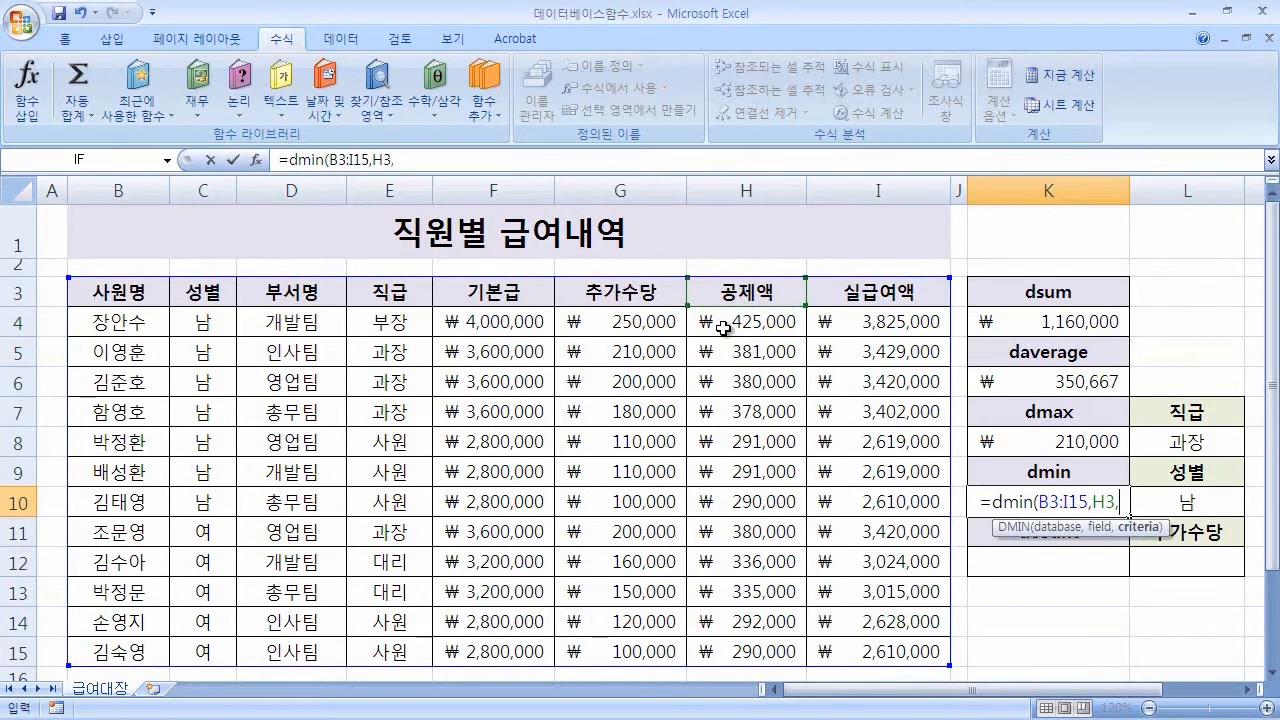
left_click_drag(1220, 474, 1215, 502)
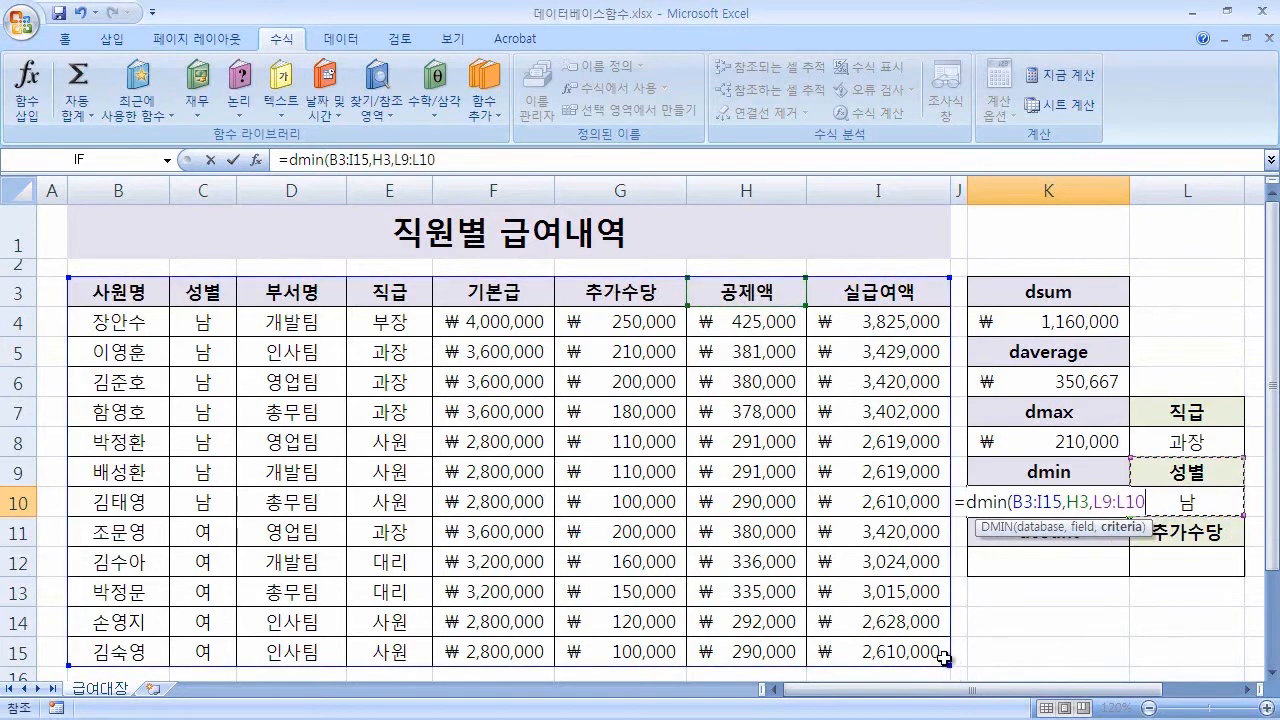
type(")")
key("Return")
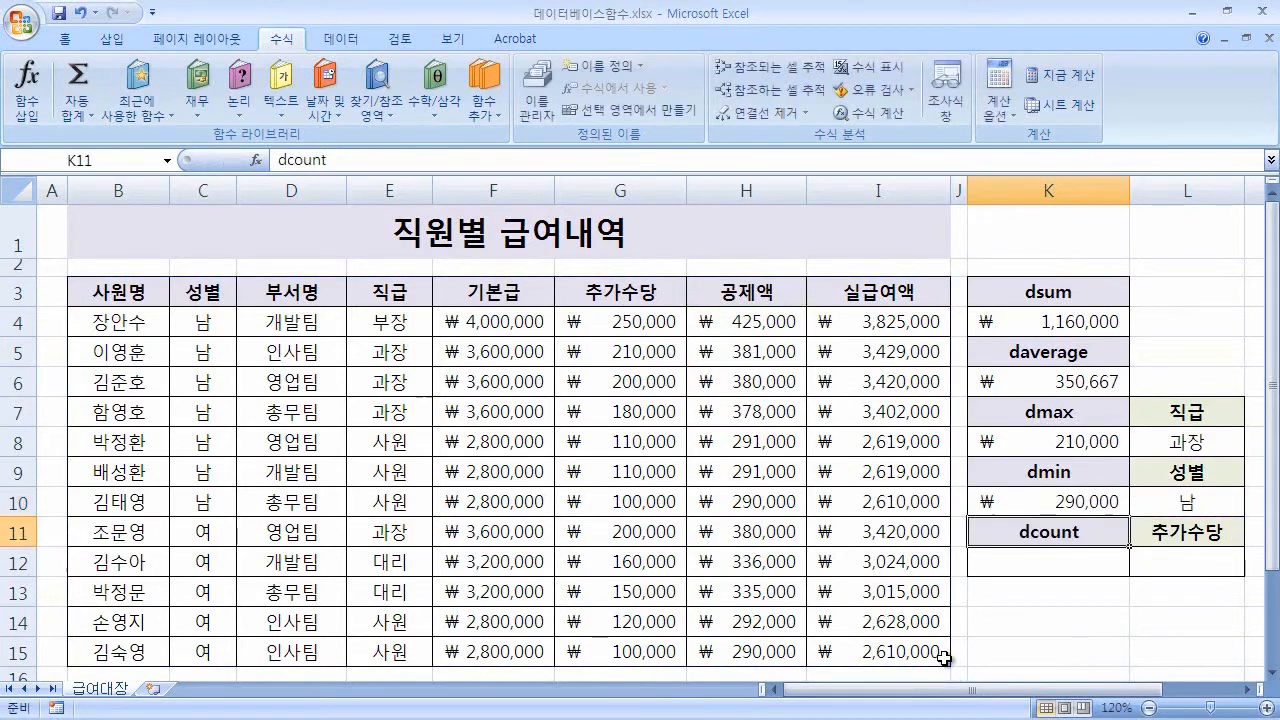
- Check the DMIN result in K10 against the 남 rows in C4:C10 and their deductions in H4:H10
left_click(1090, 502)
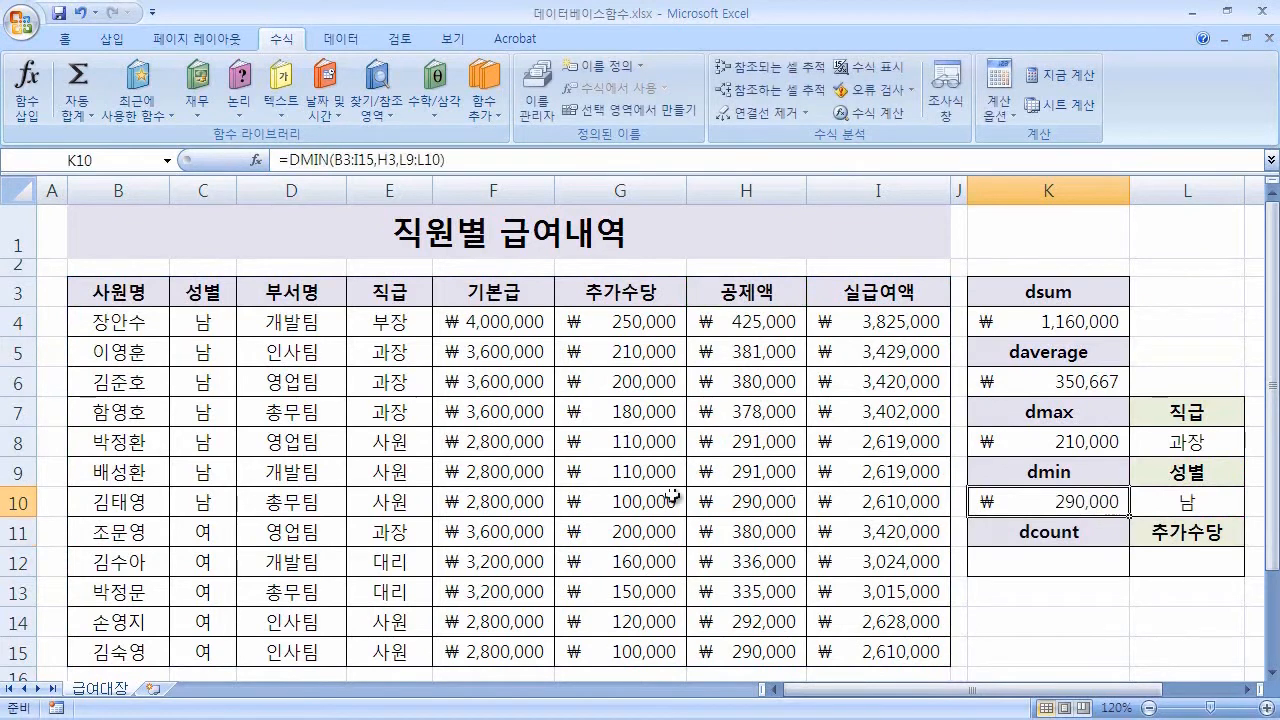
left_click(1087, 478)
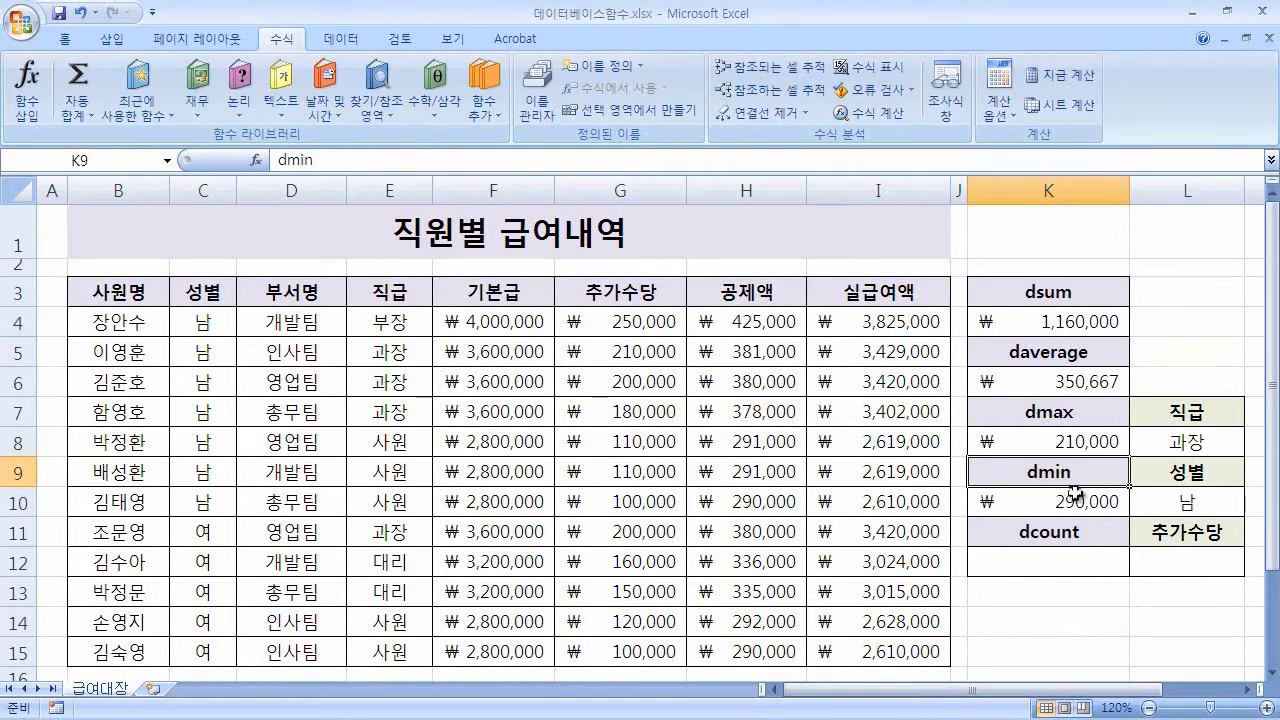
left_click(1082, 502)
left_click_drag(190, 320, 200, 495)
left_click_drag(766, 322, 780, 505)
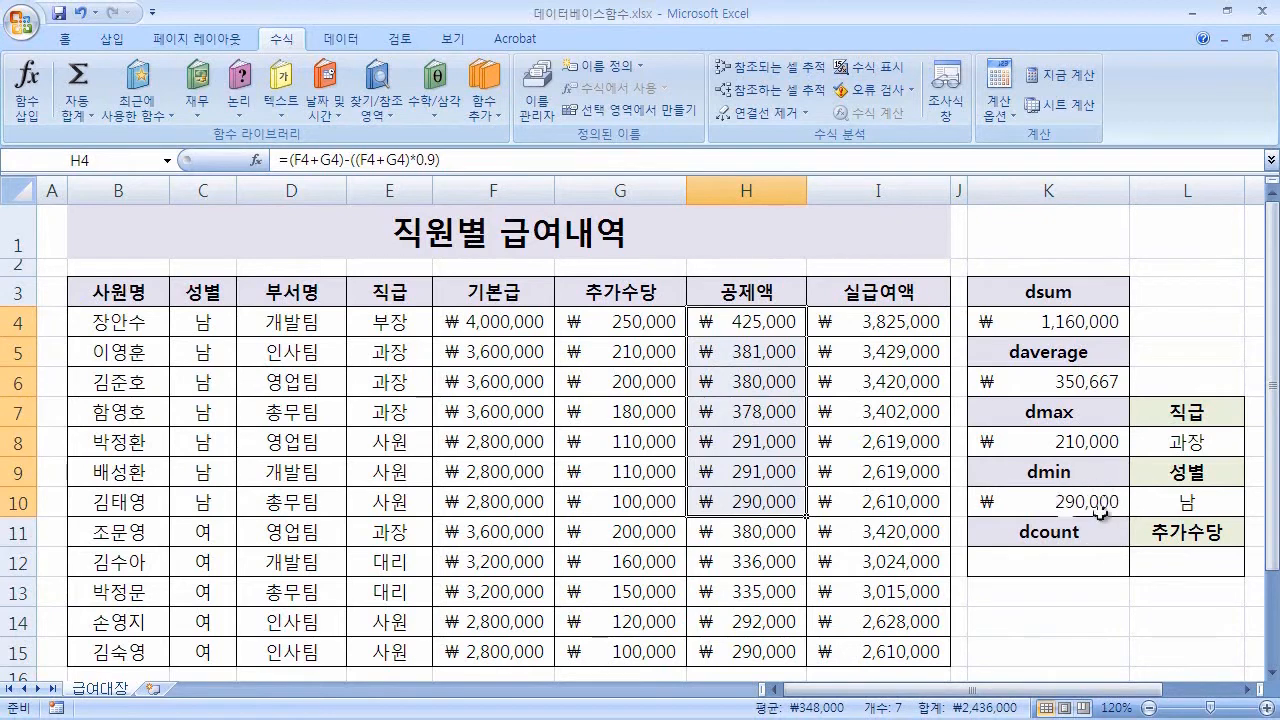
- Change the gender criterion in L10 to 여
left_click(1206, 517)
type("du")
key("BackSpace")
key("BackSpace")
key("Hangul")
type("여")
key("Return")
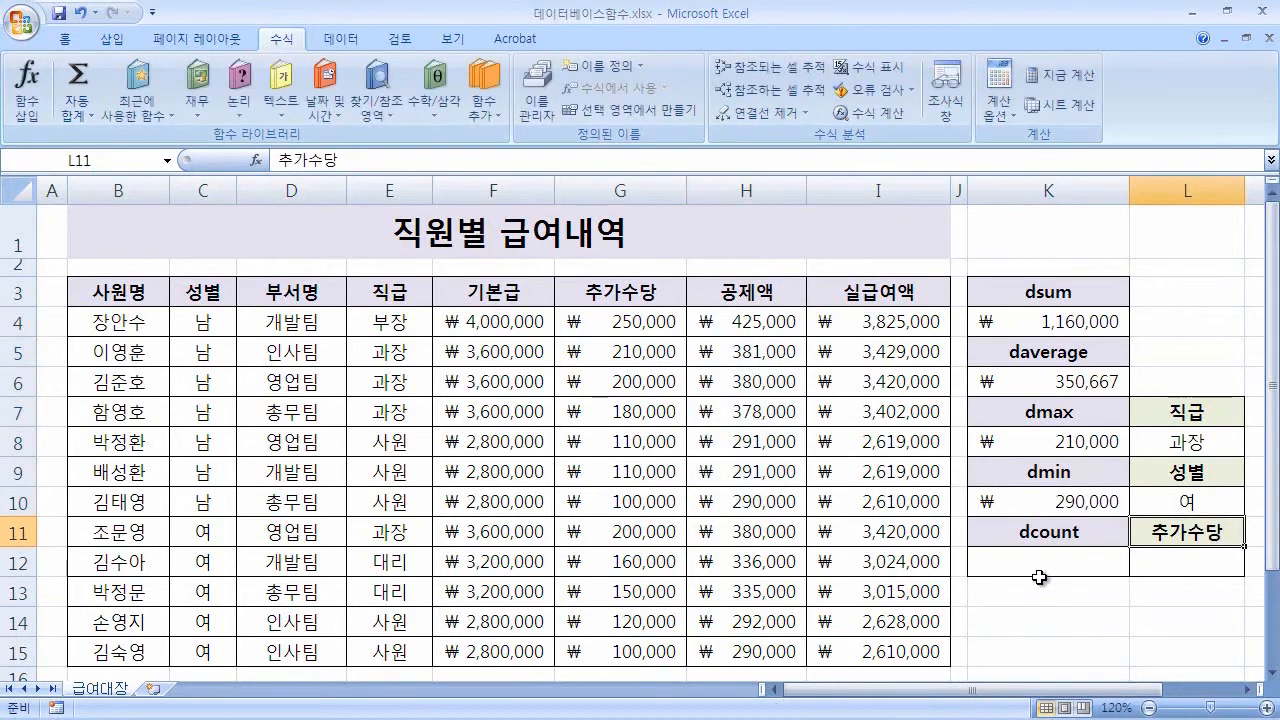
- Check the DMIN result in K10 against the deductions of the 여 rows in H11:H15
left_click(1175, 510)
left_click(1007, 505)
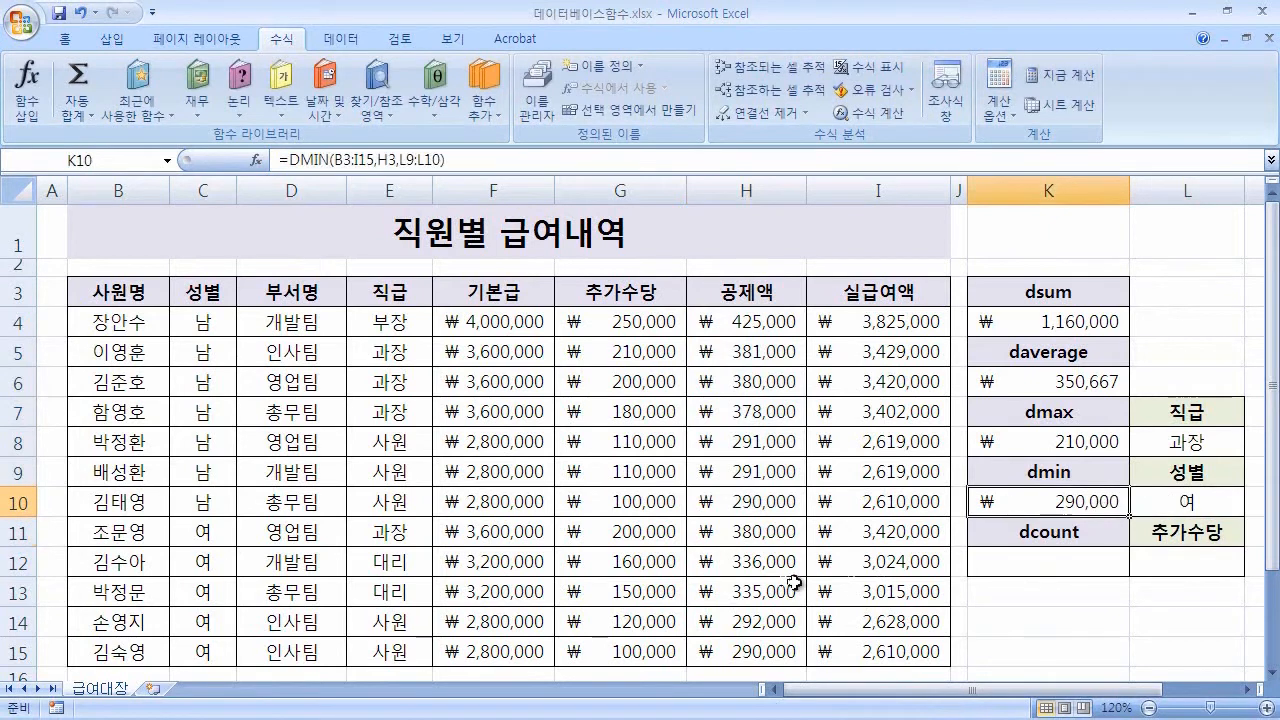
left_click_drag(752, 533, 756, 650)
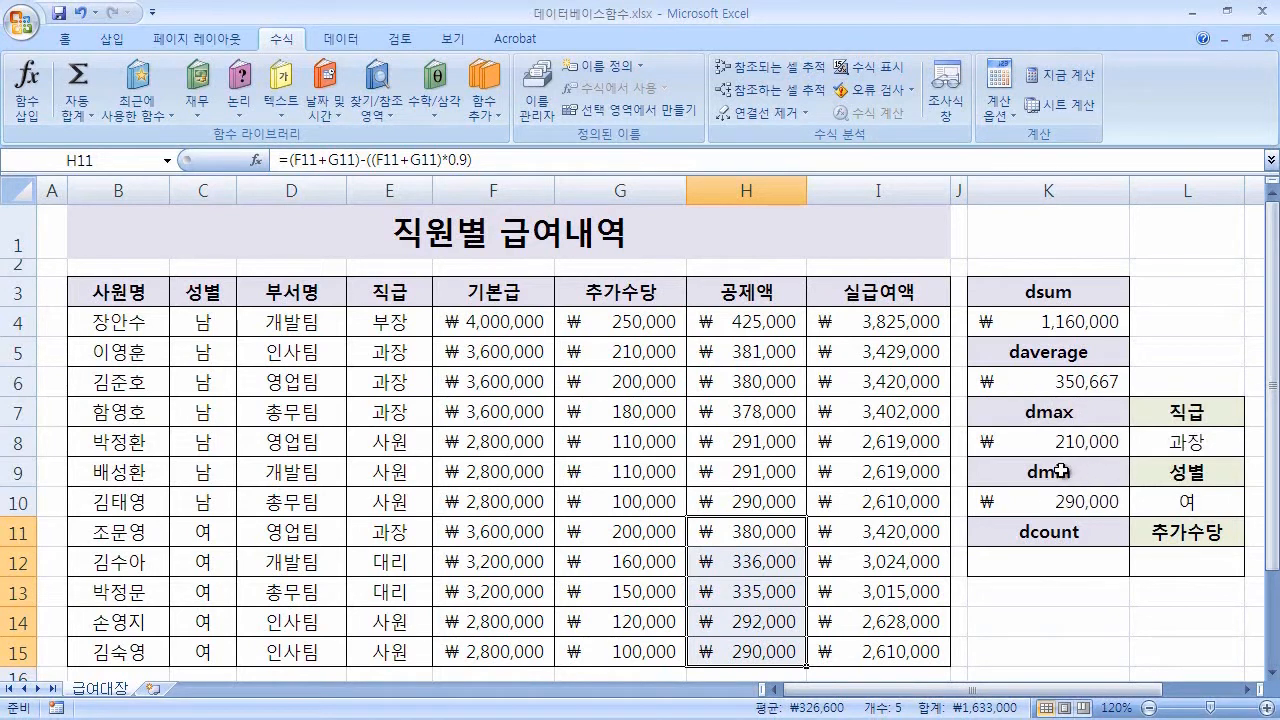
- Change the position criterion in L8 to 대리 and compare the DMAX result with the extra allowances in G12:G13
left_click(1215, 454)
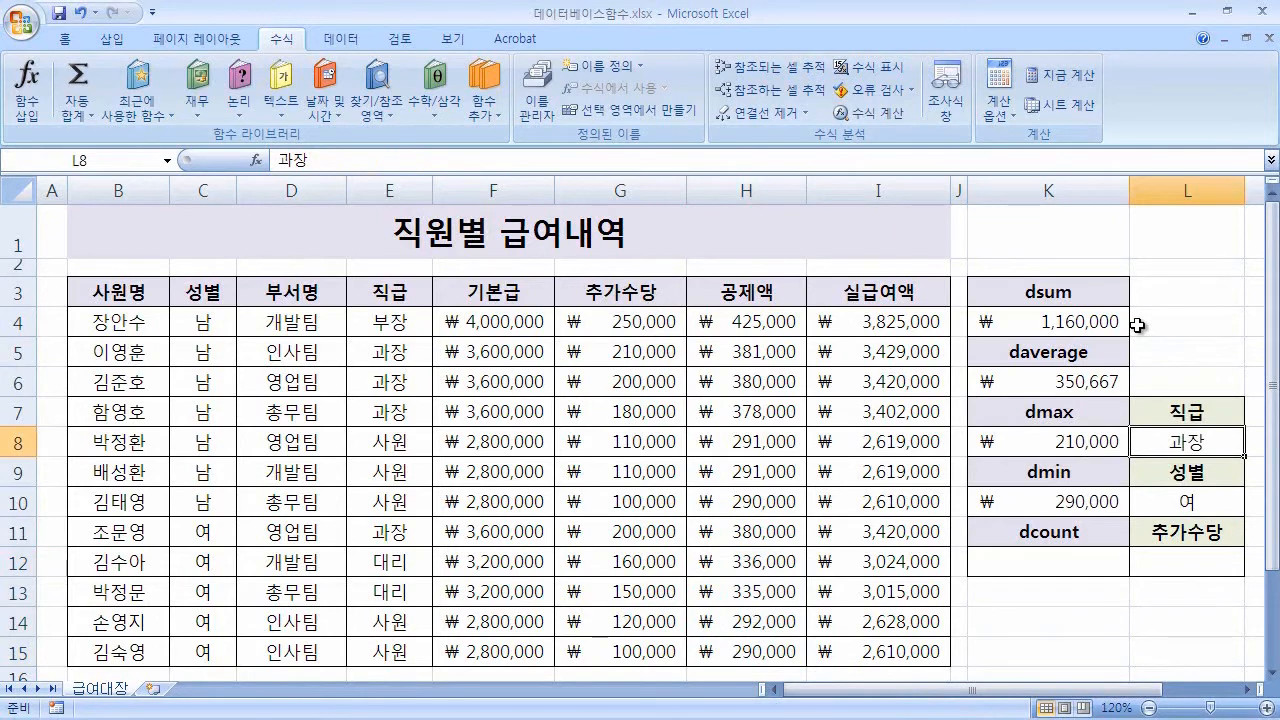
type("대리")
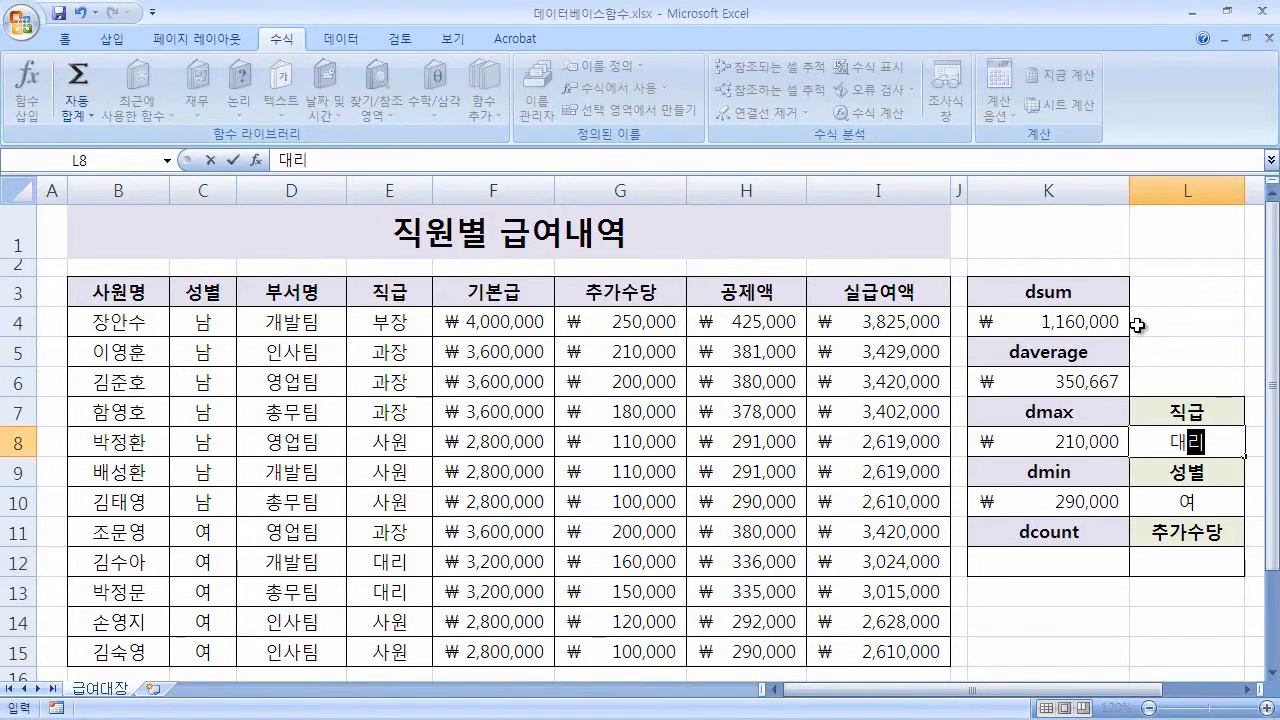
key("Return")
left_click(1074, 444)
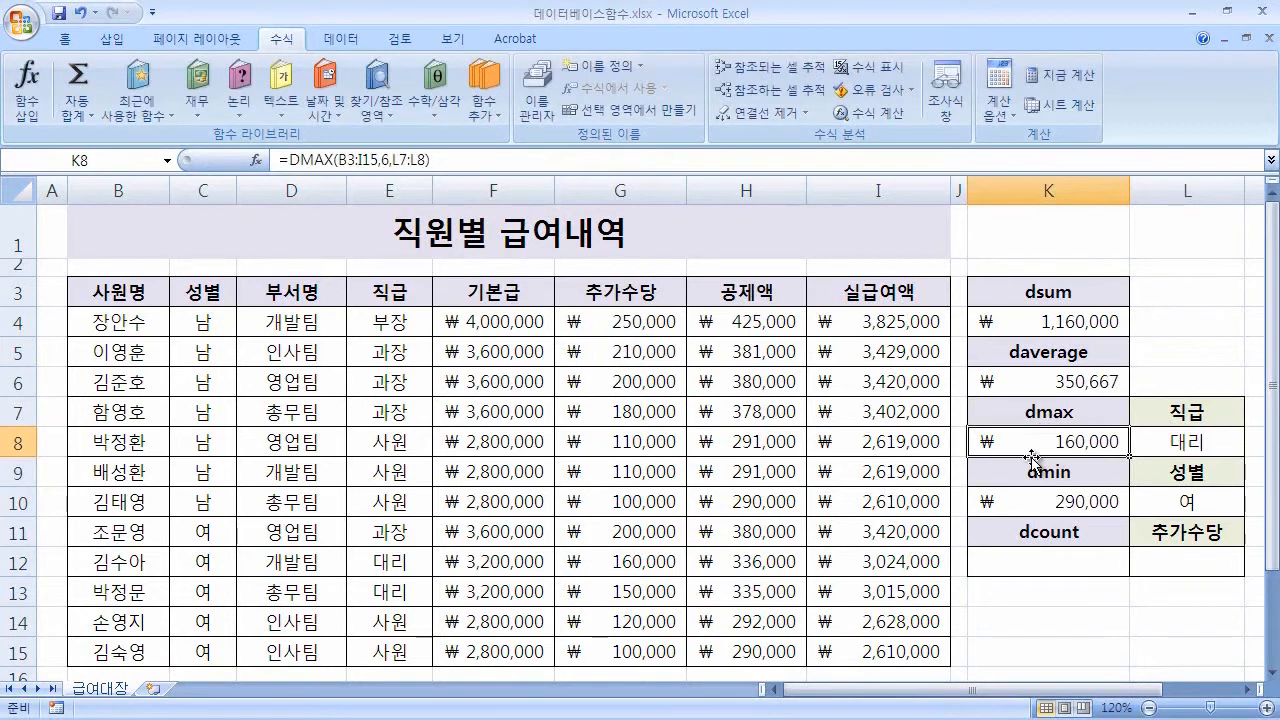
mouse_move(643, 563)
left_mouse_down()
mouse_move(652, 586)
mouse_move(658, 576)
left_mouse_up()
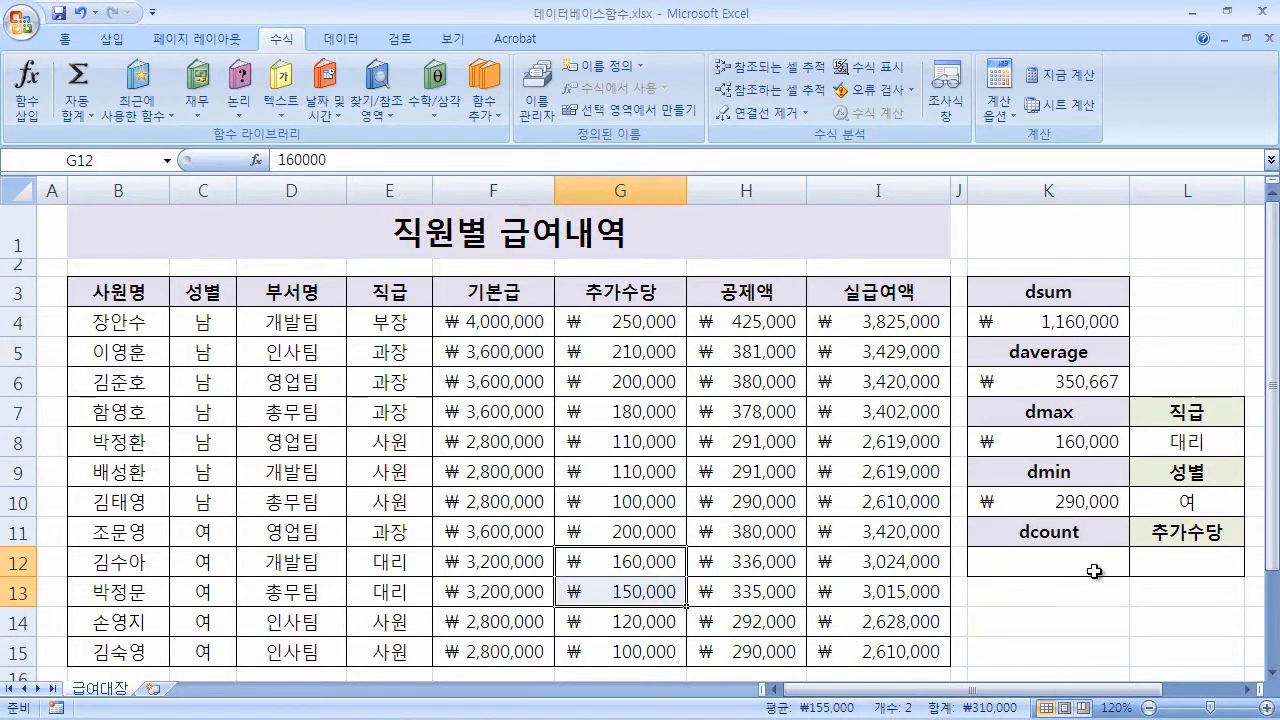
- Start a DCOUNT formula in K12 with the salary table B3:I15 as its database
left_click(1073, 566)
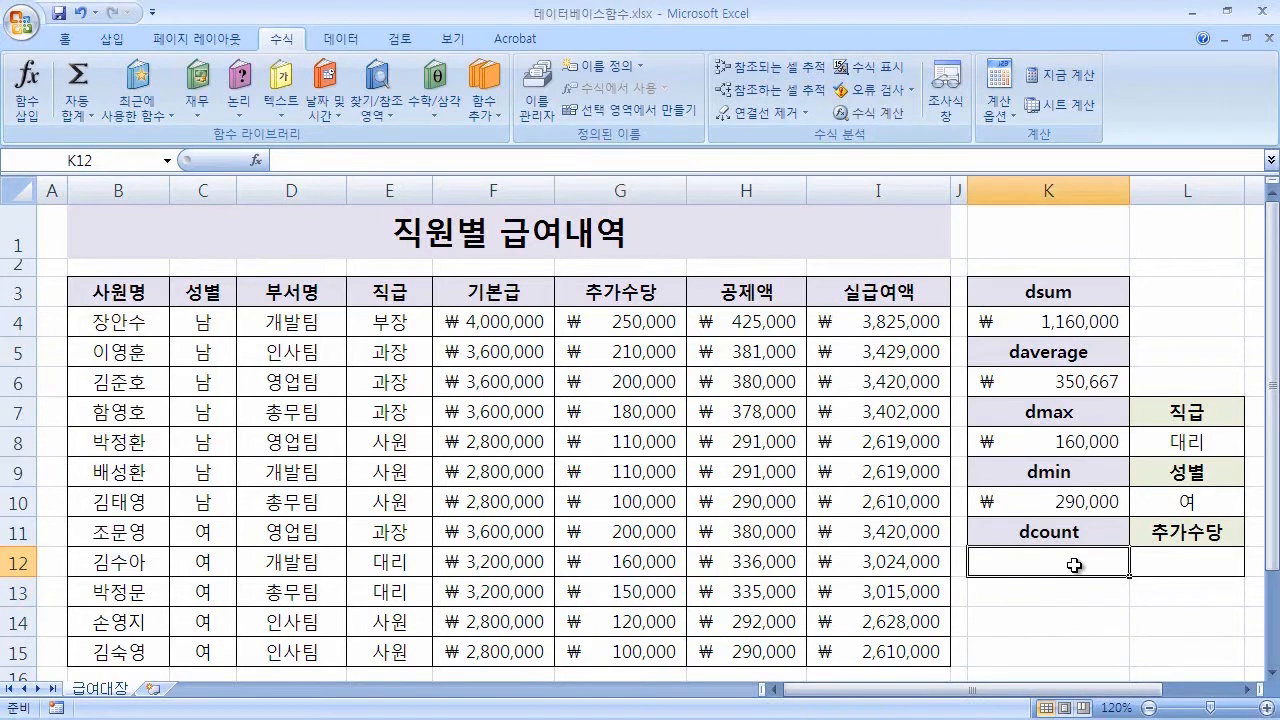
type("=d")
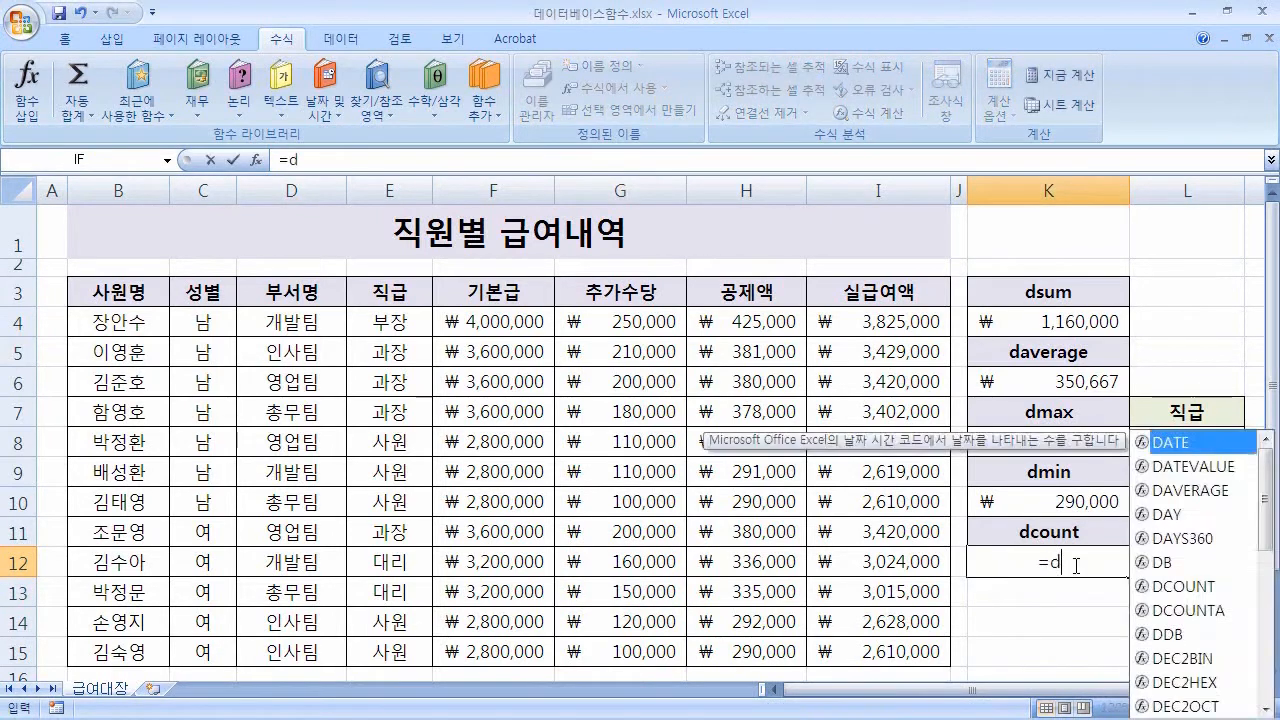
type("count")
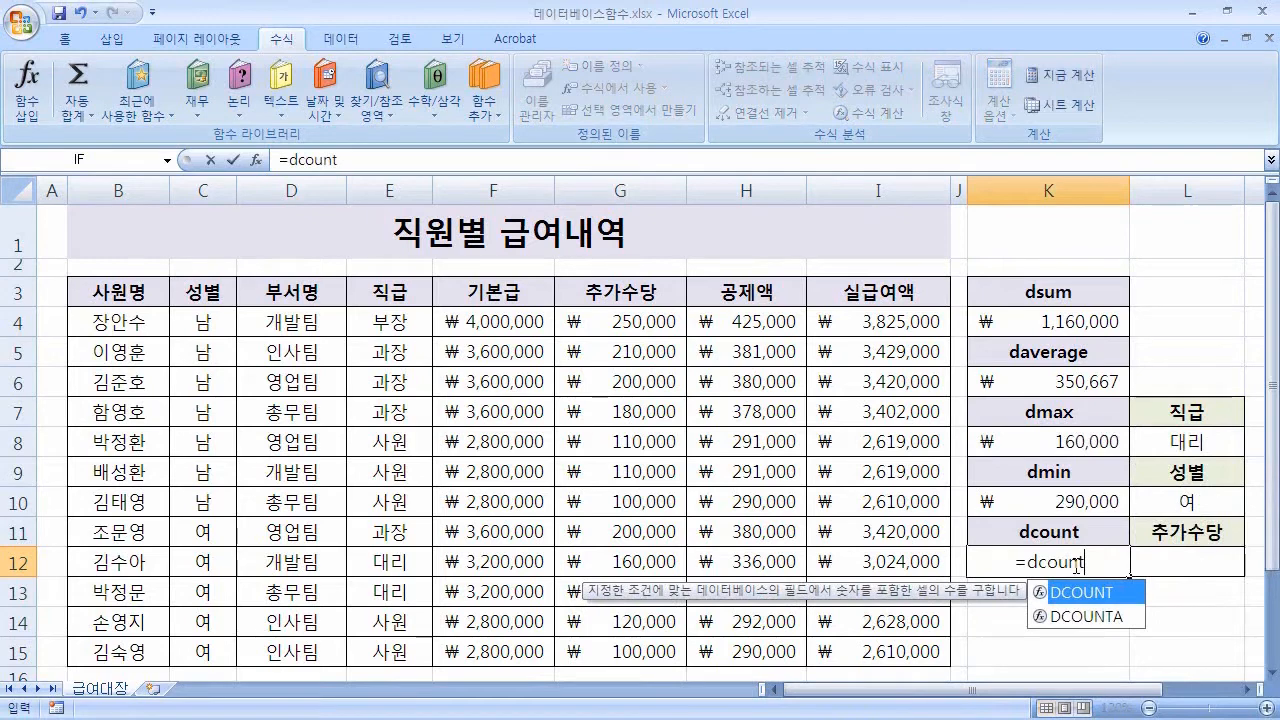
type("(")
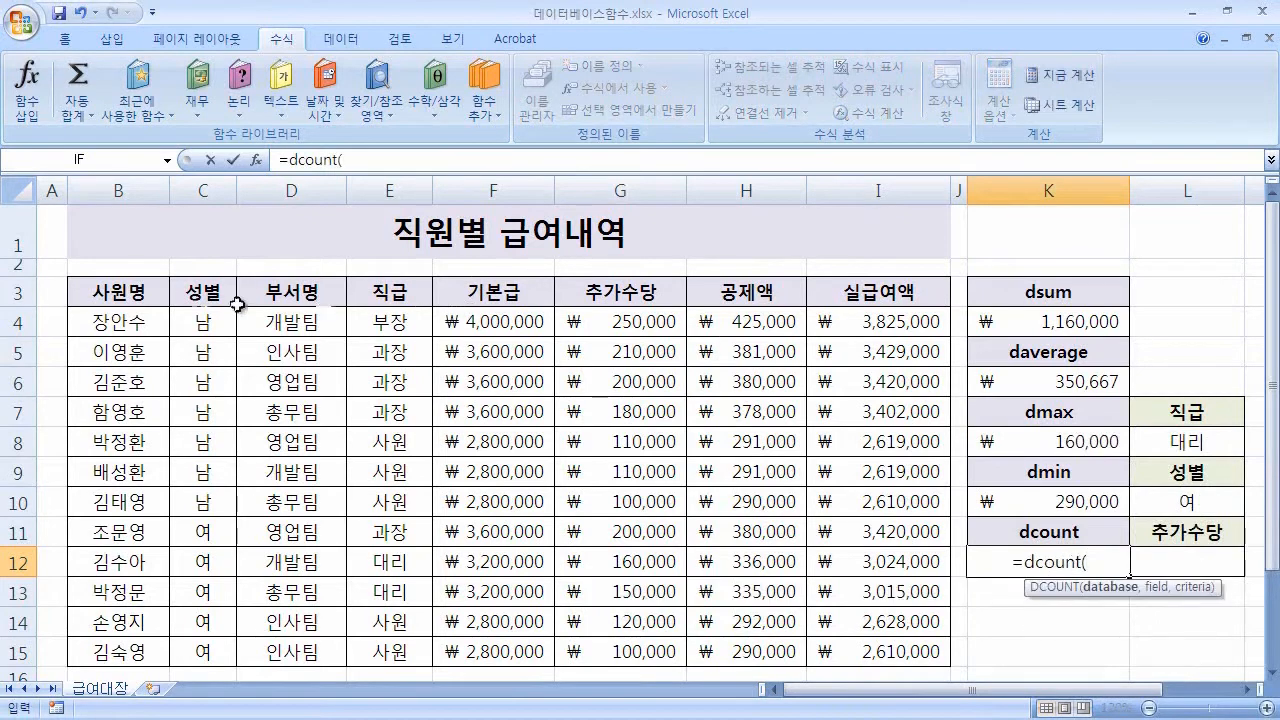
left_click_drag(145, 298, 871, 652)
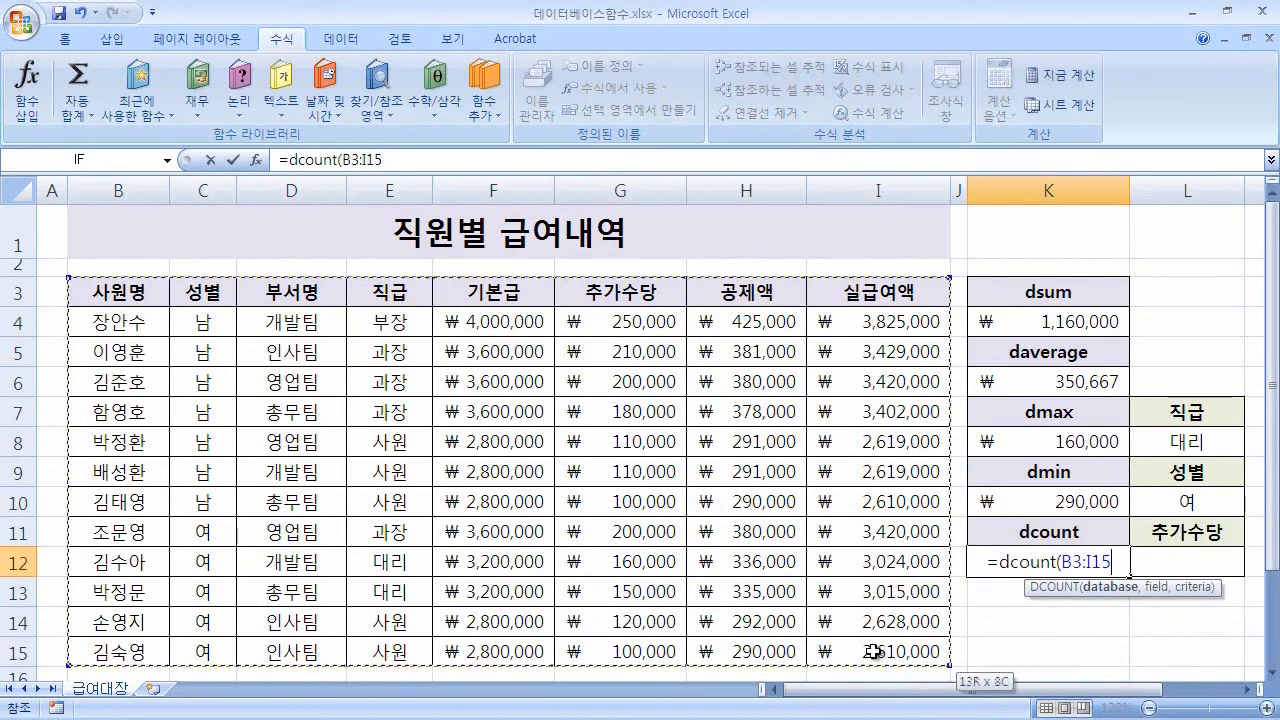
type(",")
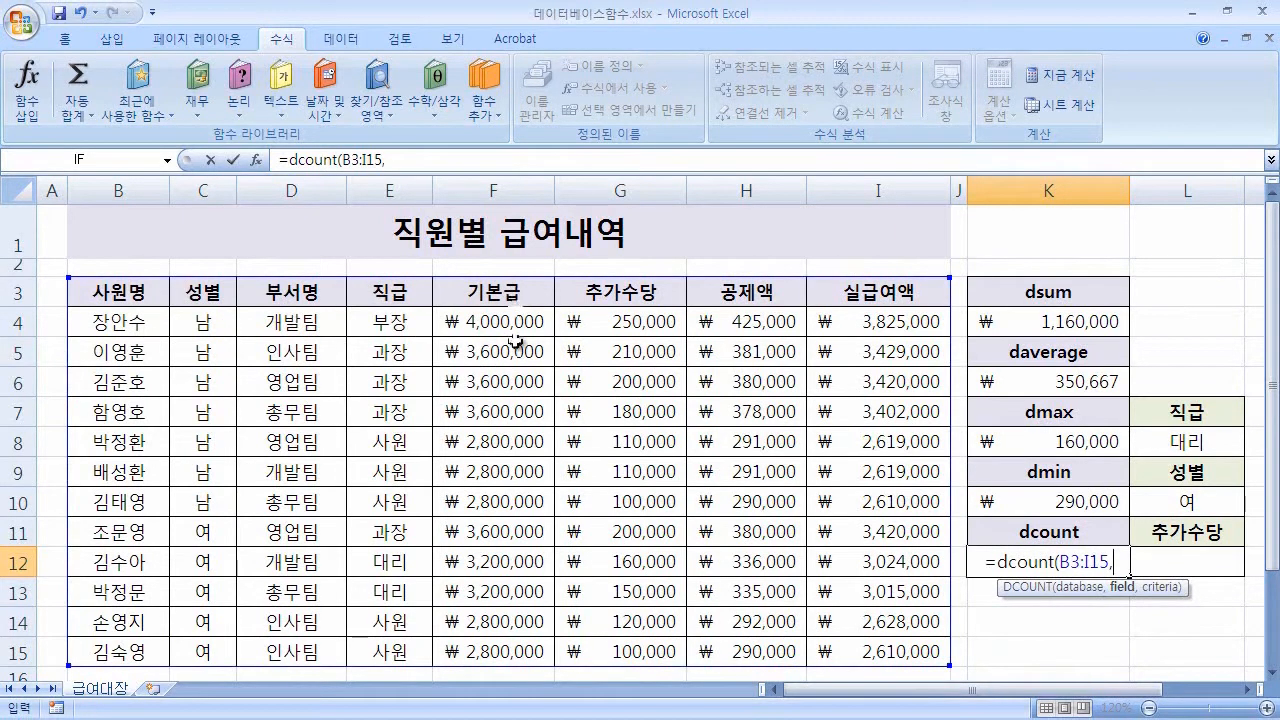
- Complete the DCOUNT formula with column number 5 (기본급) as the field and L11:L12 as the criteria range
left_click(493, 297)
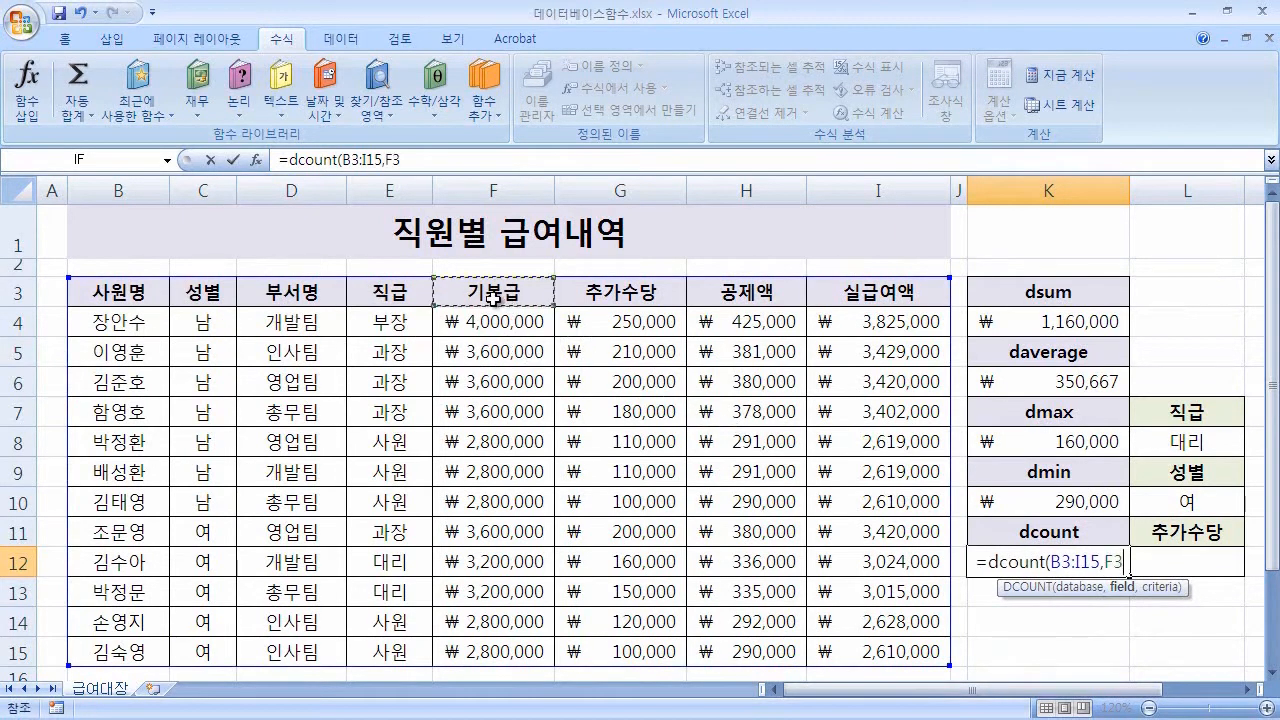
key("BackSpace")
key("BackSpace")
type("5")
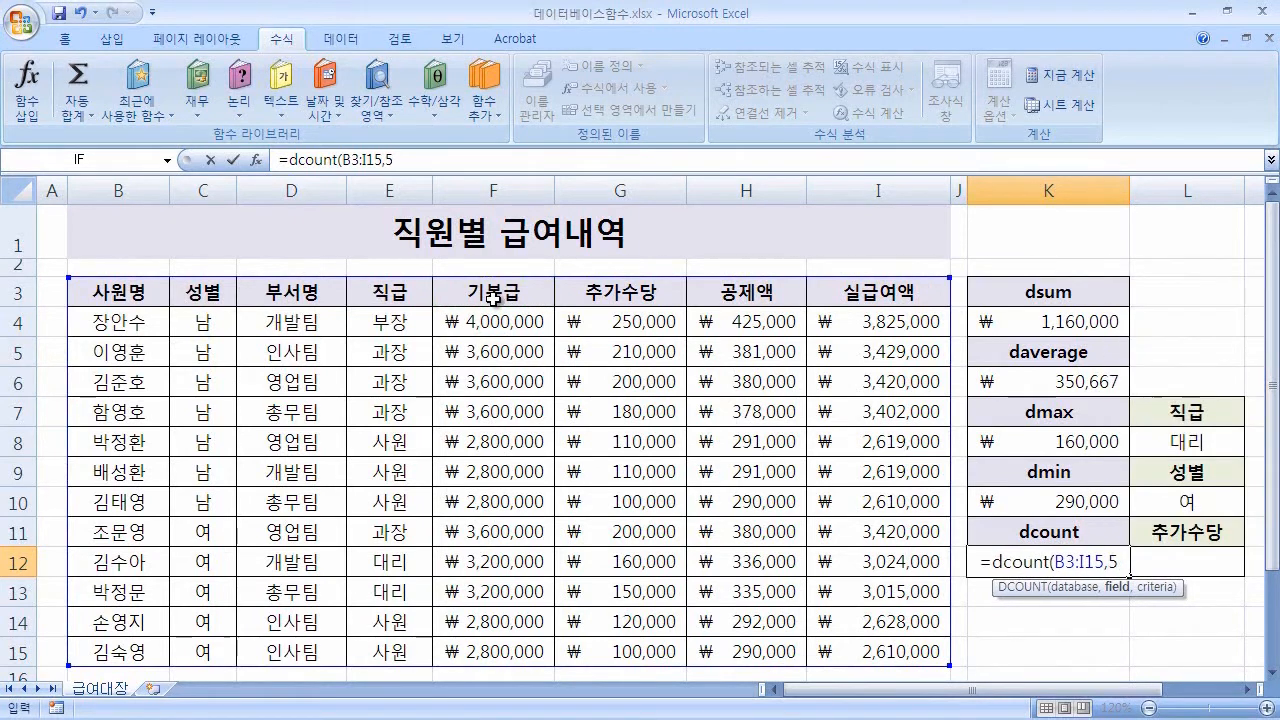
type(",")
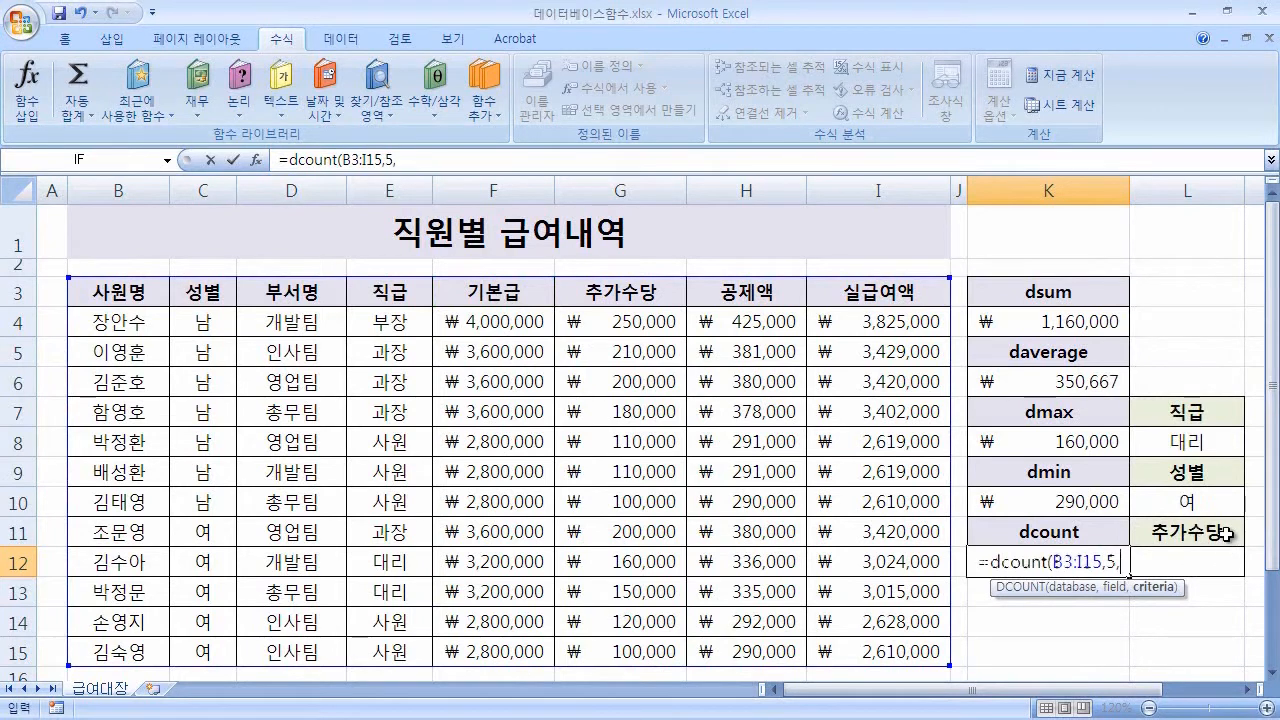
left_click_drag(1224, 542, 1228, 558)
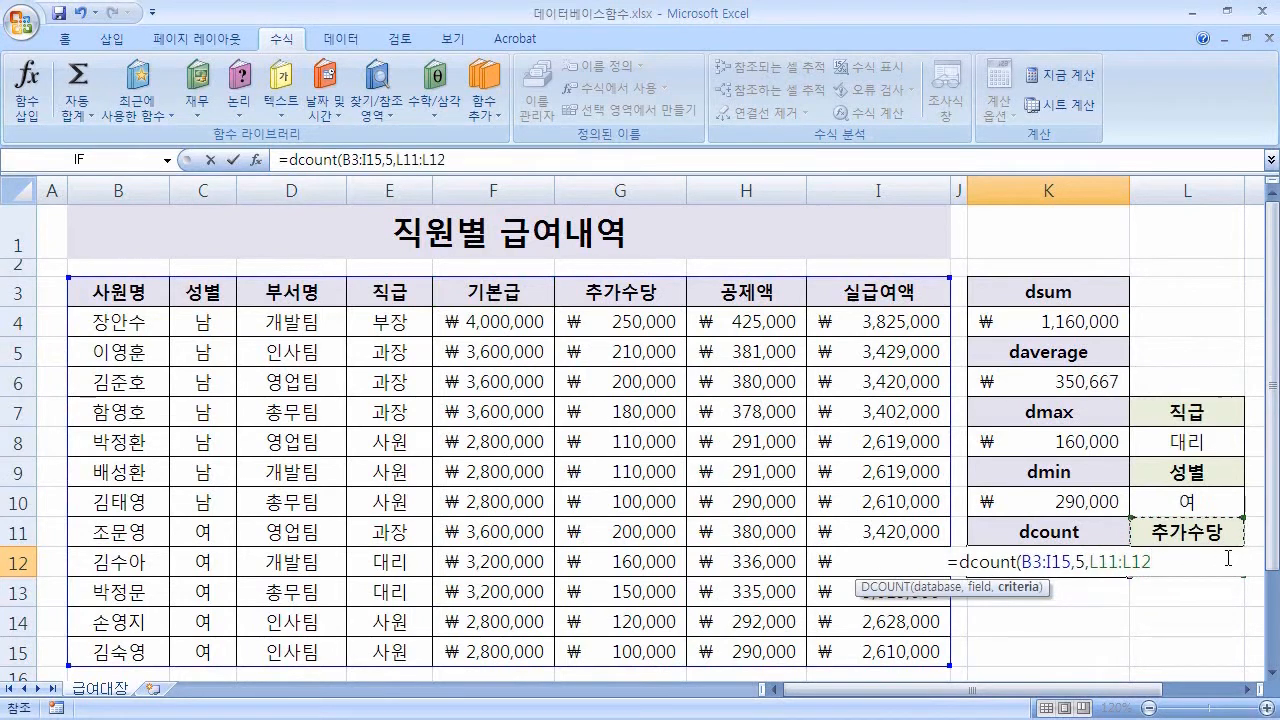
type(")")
key("Return")
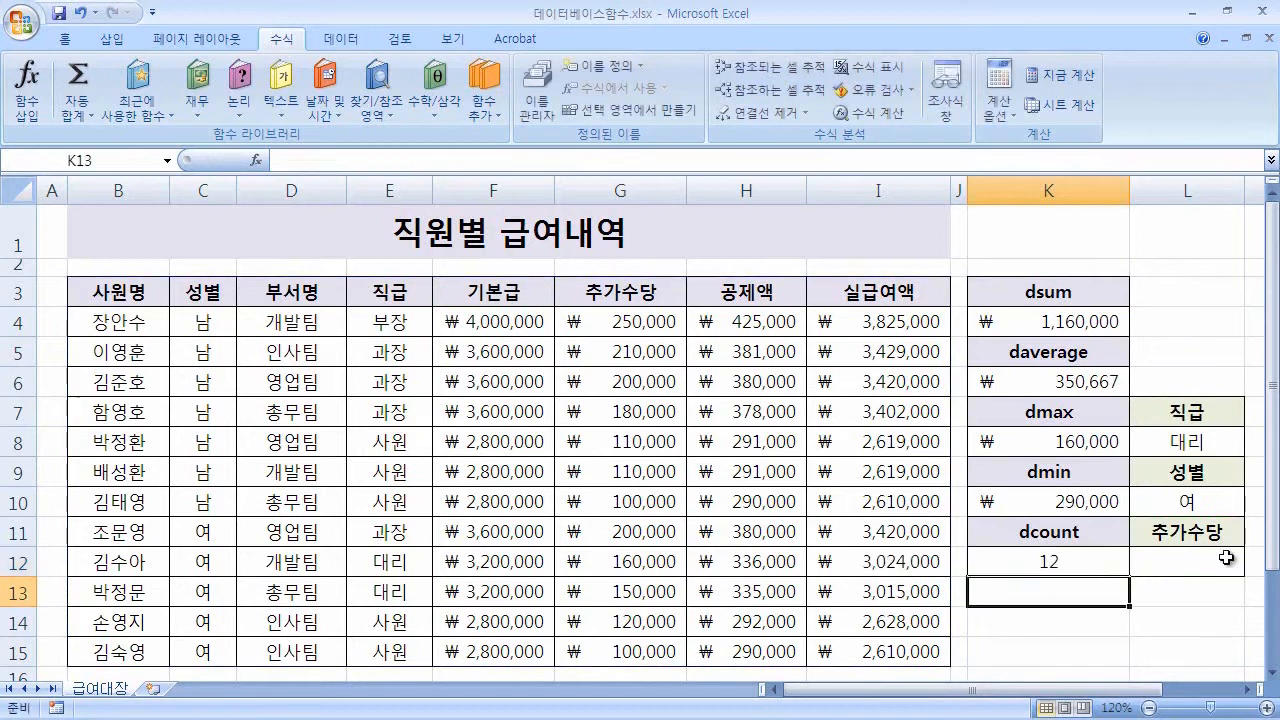
- Review the DCOUNT formula in K12, its empty criterion cell L12 and the 추가수당 column G3:G15
key("Up")
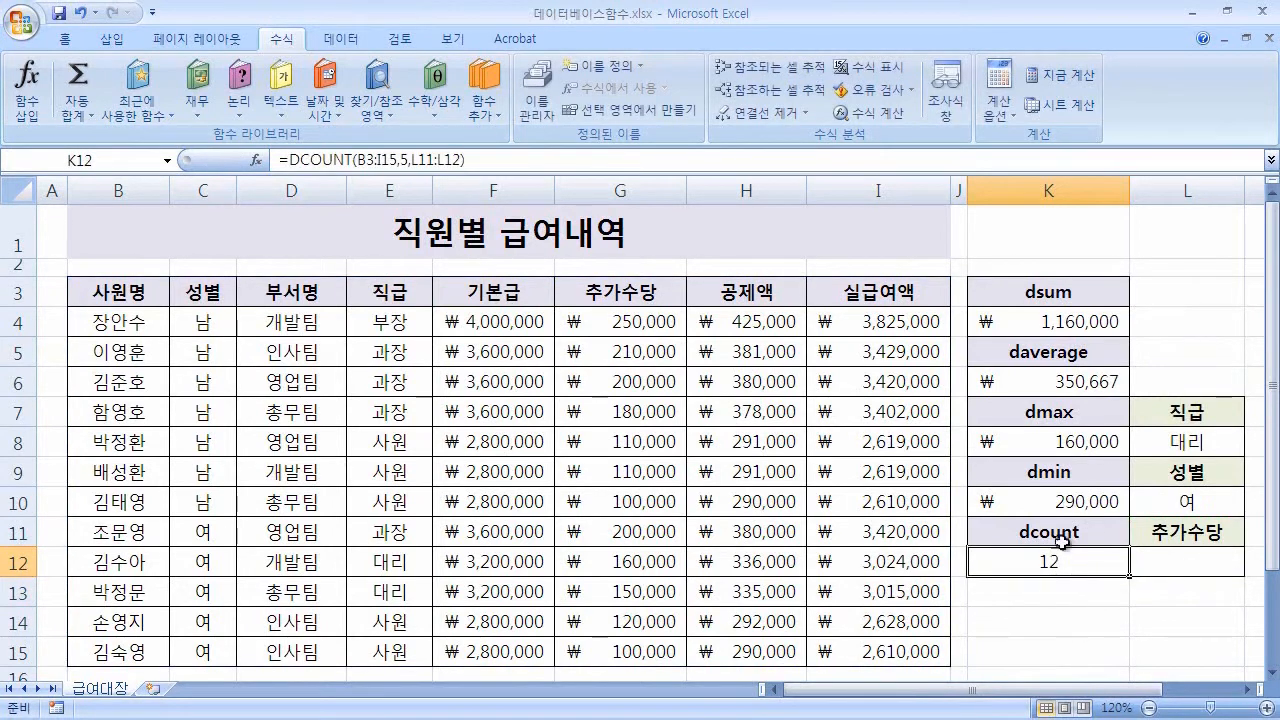
left_click(1241, 562)
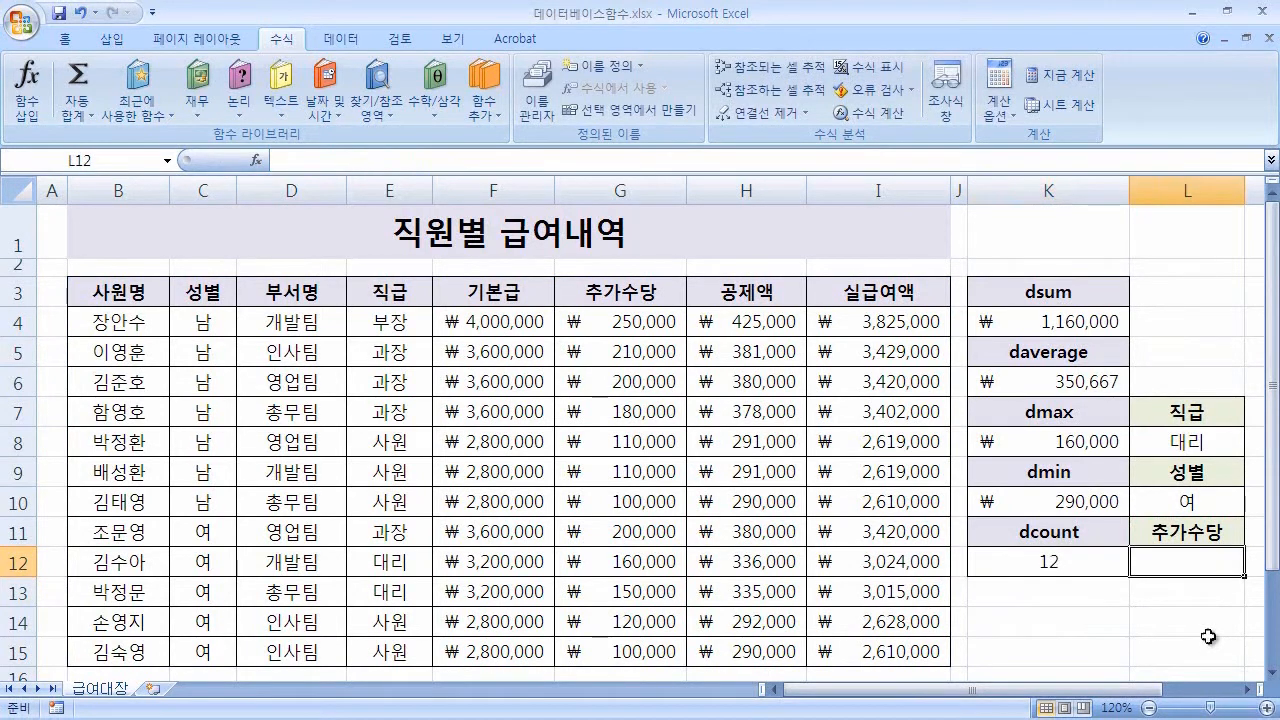
left_click_drag(617, 292, 617, 648)
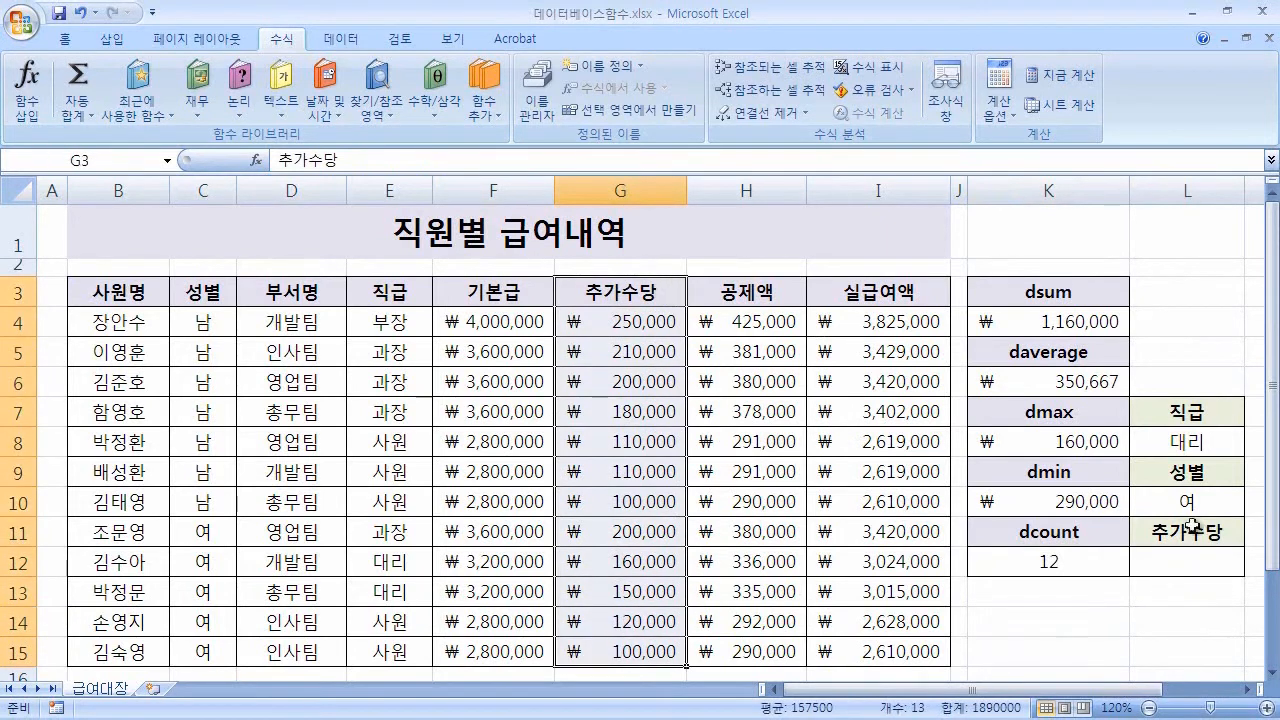
left_click(638, 290)
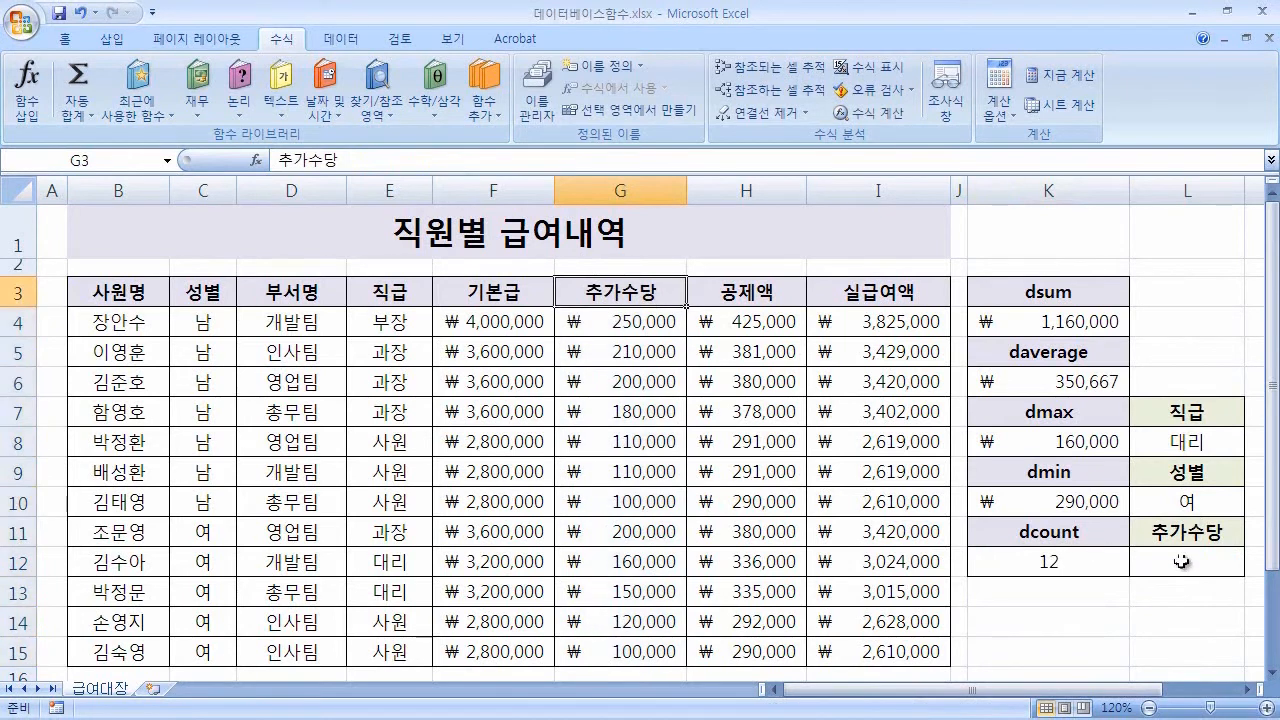
- Enter =200000 in L12 as the 추가수당 criterion
left_click(1150, 561)
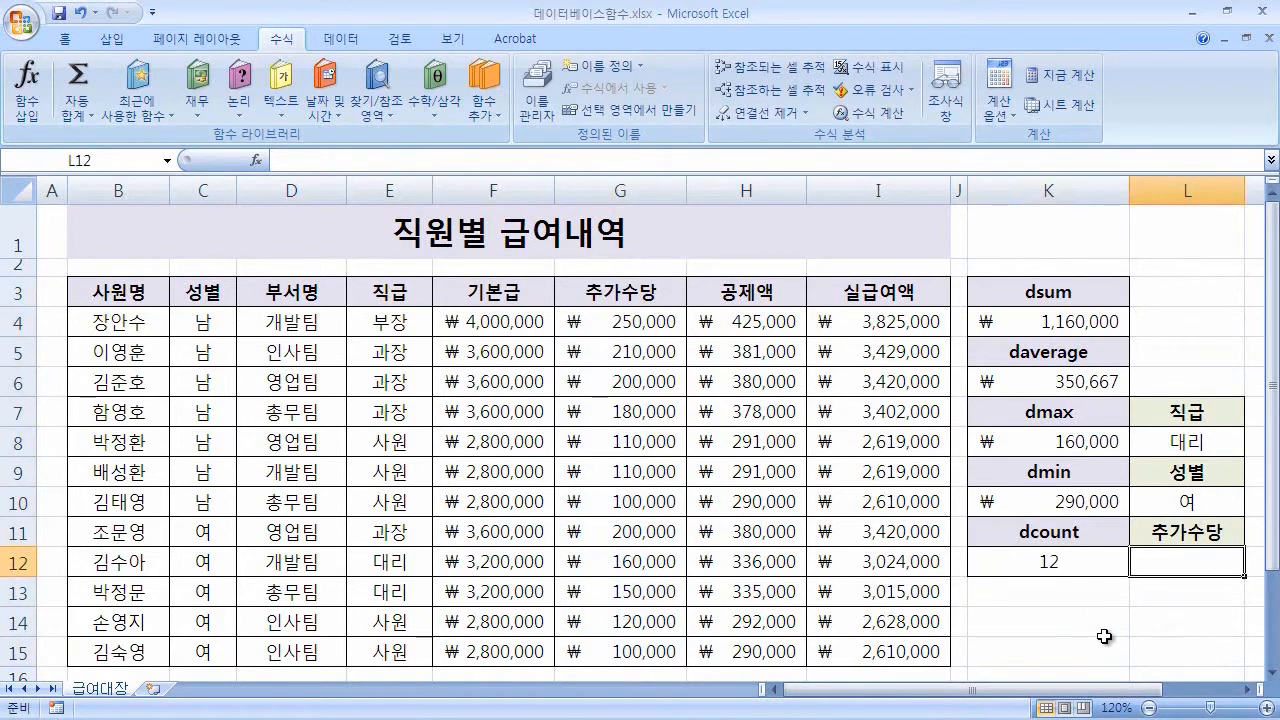
type("=2")
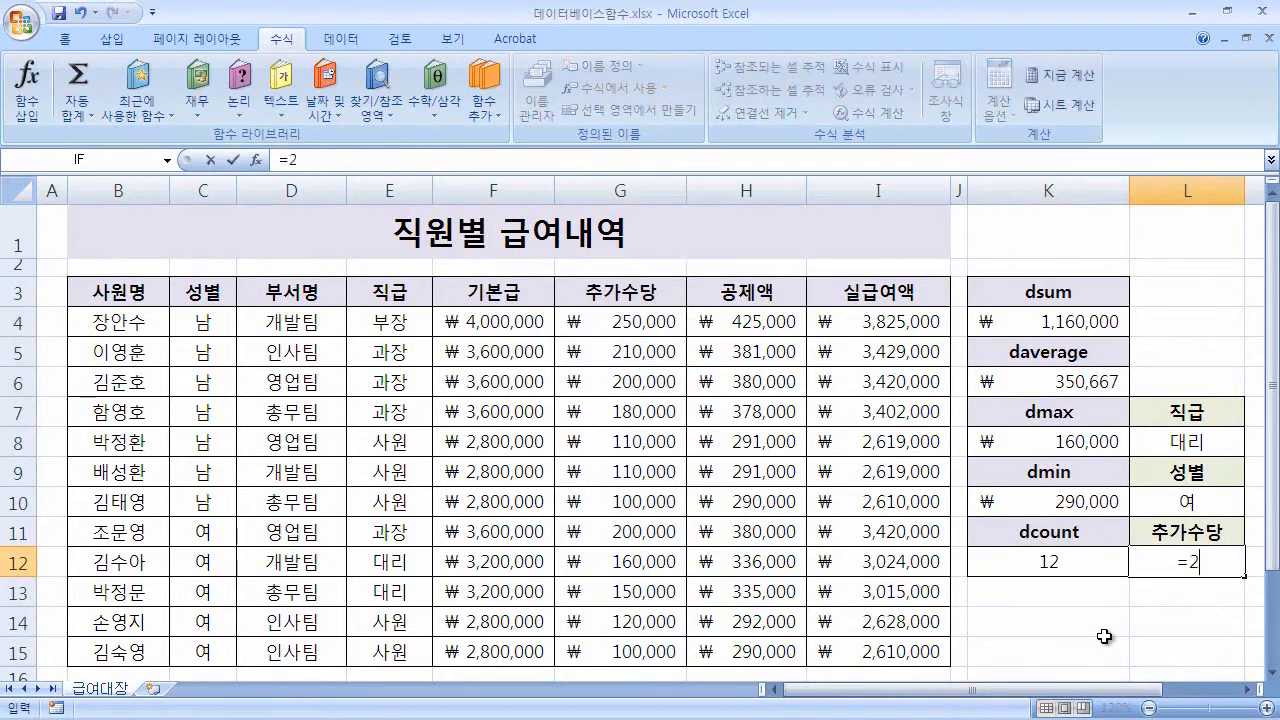
type("00000")
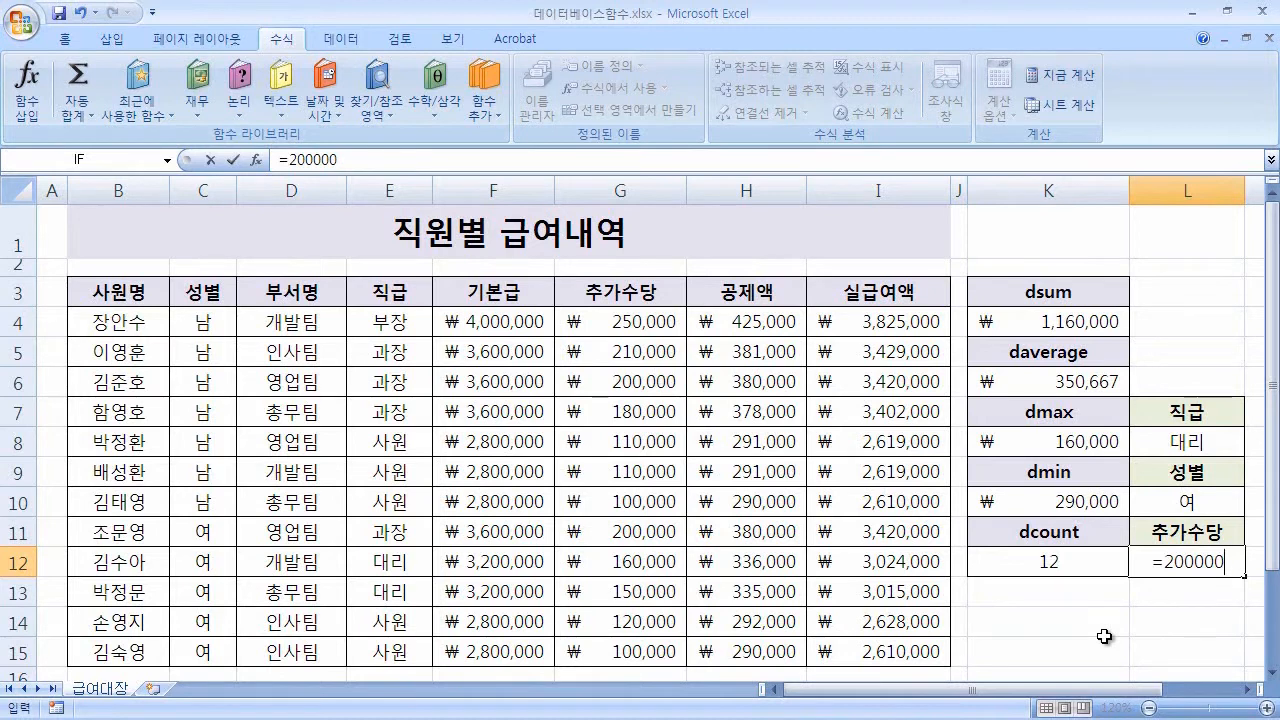
key("Return")
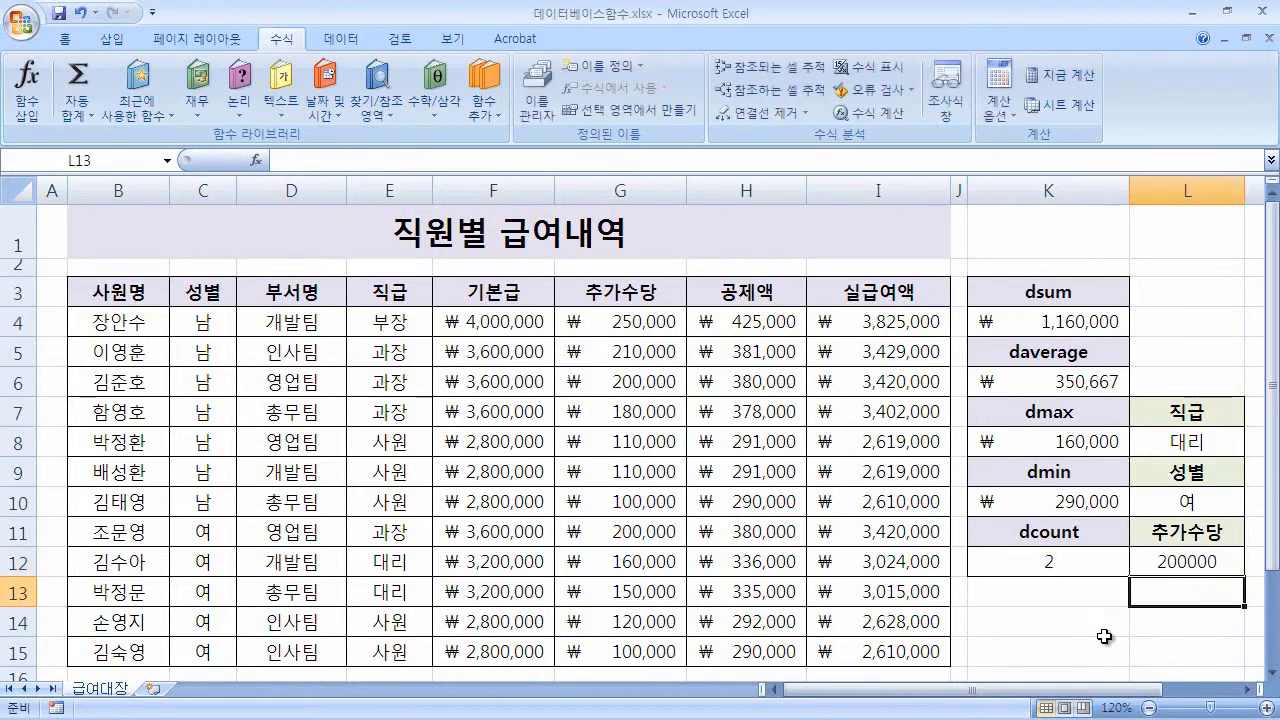
- Check the DCOUNT result in K12 against the matching extra allowances in G6 and G11 and the base pay in F6
left_click(1098, 568)
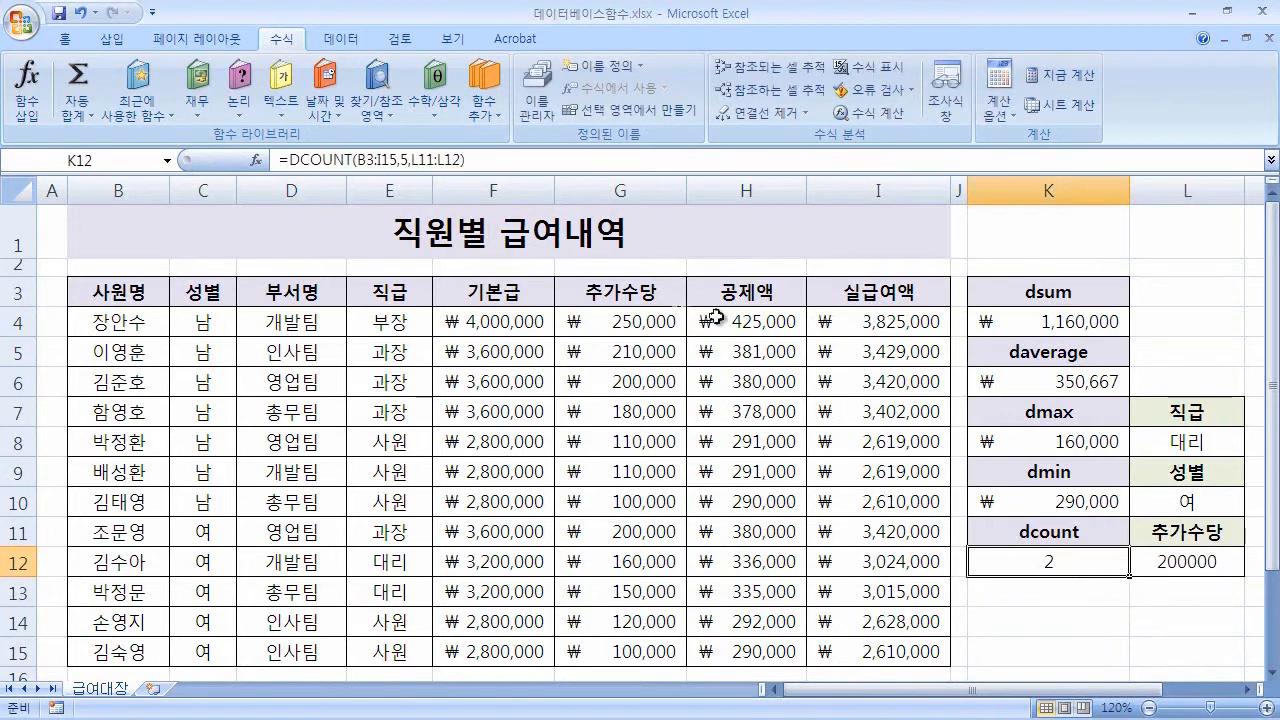
left_click(652, 381)
left_click(648, 534, "ctrl")
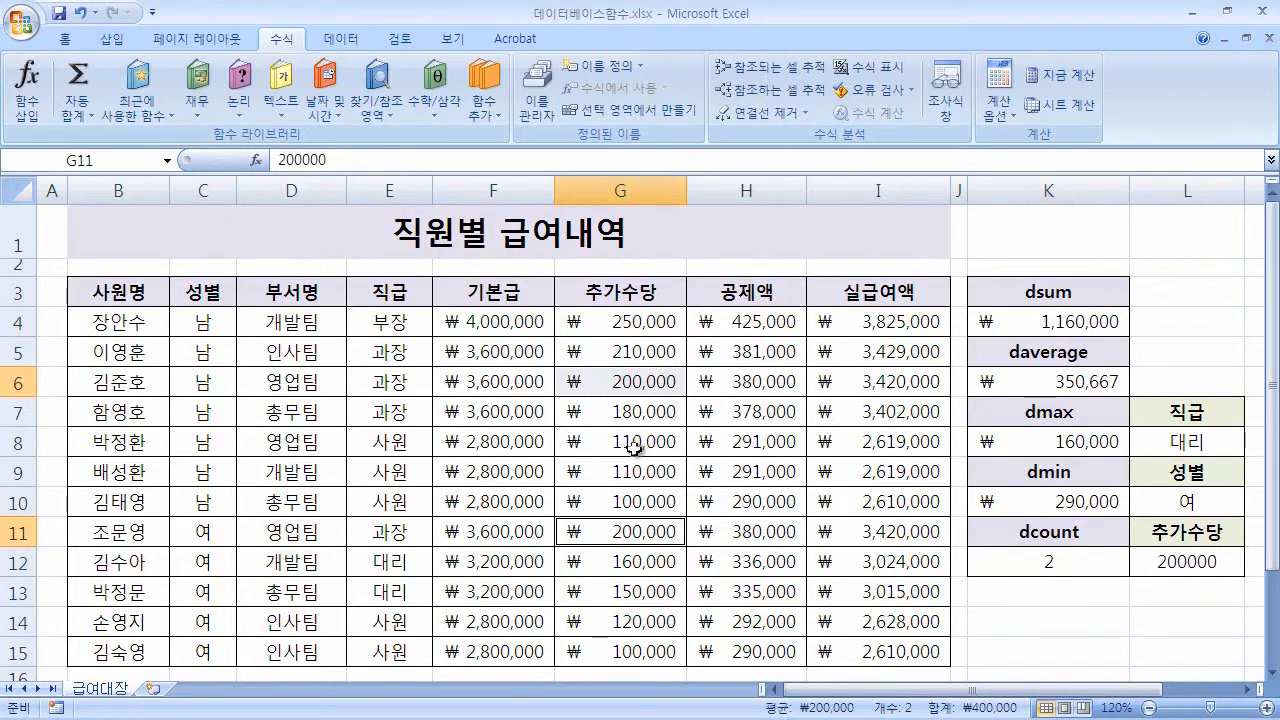
left_click(527, 390)
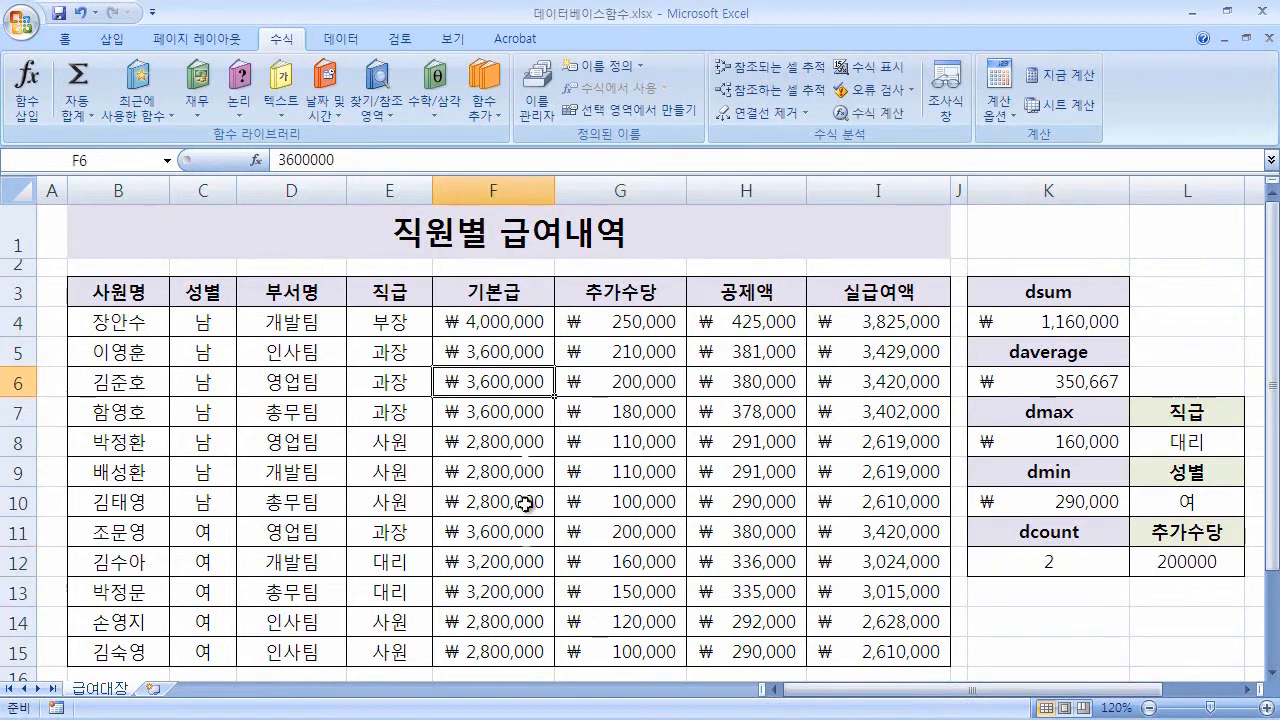
- Clear the base pay in F11 to test how DCOUNT treats an empty field cell
left_click(511, 530, "ctrl")
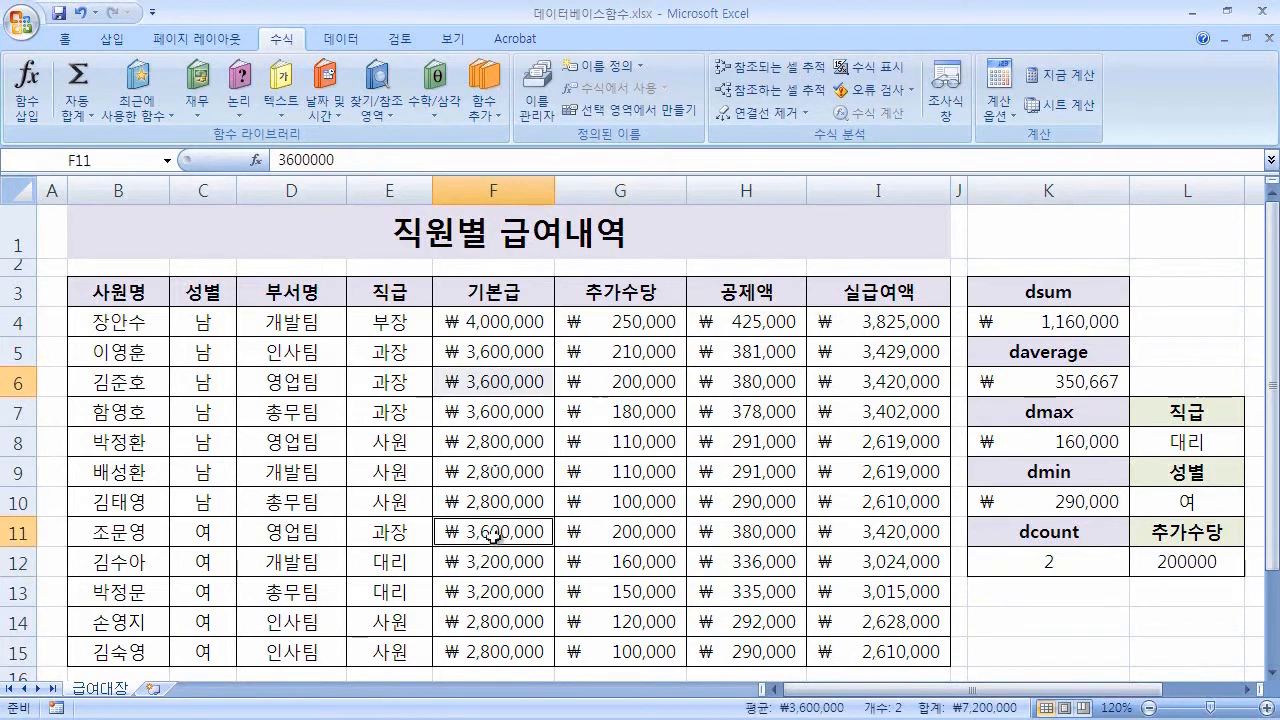
left_click(1063, 594)
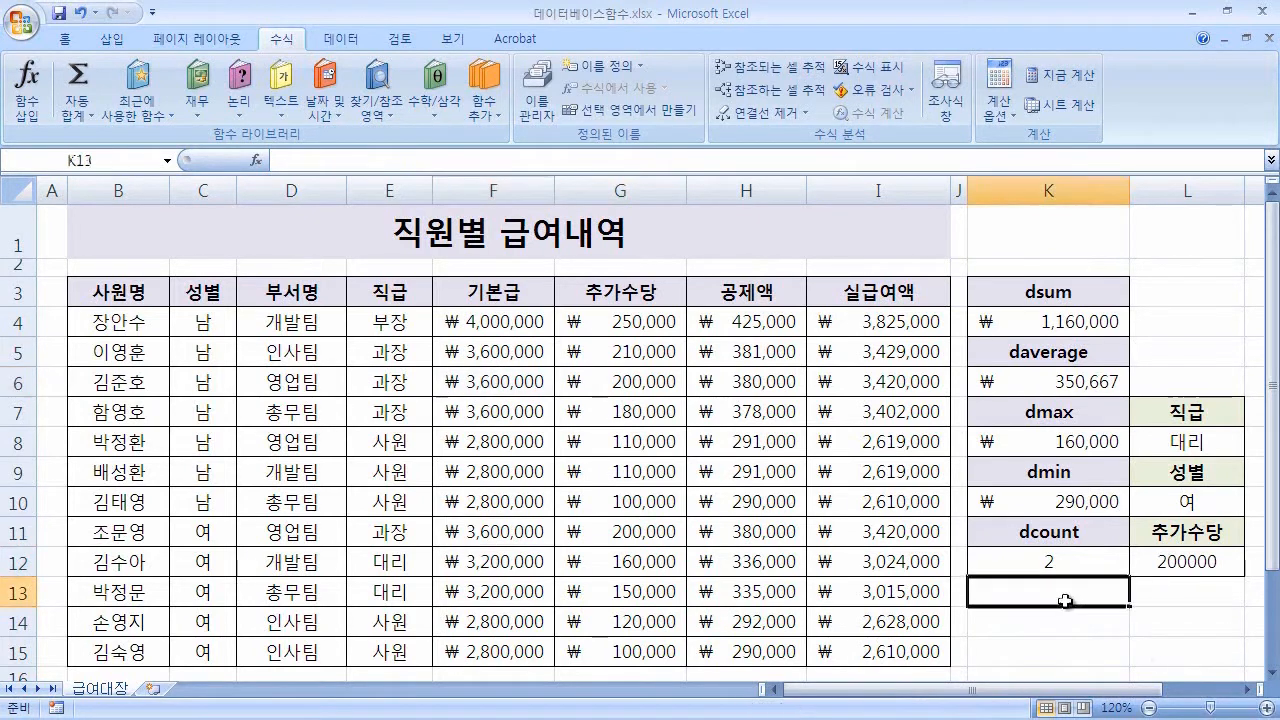
left_click(487, 536)
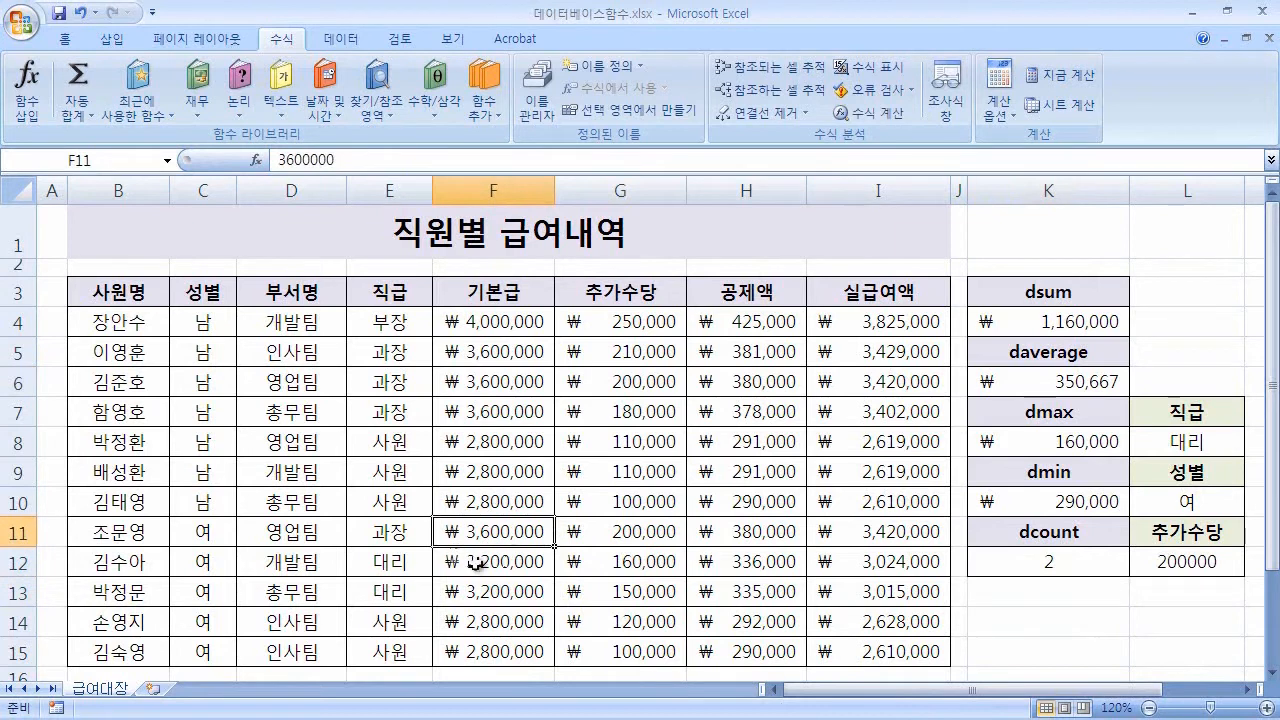
key("Delete")
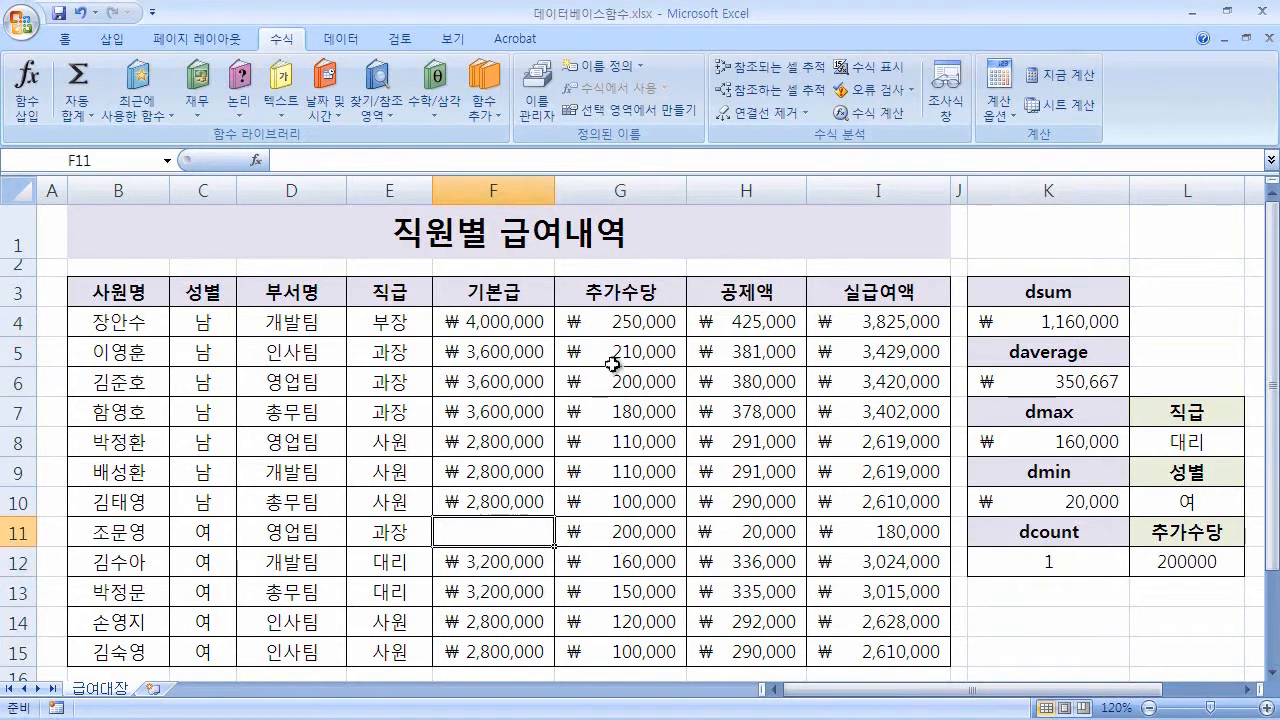
- Compare the 추가수당 cells G6 and G11 with the 기본급 cells F6 and F11, and undo the clearing of F11
left_click(638, 381)
left_click(638, 532, "ctrl")
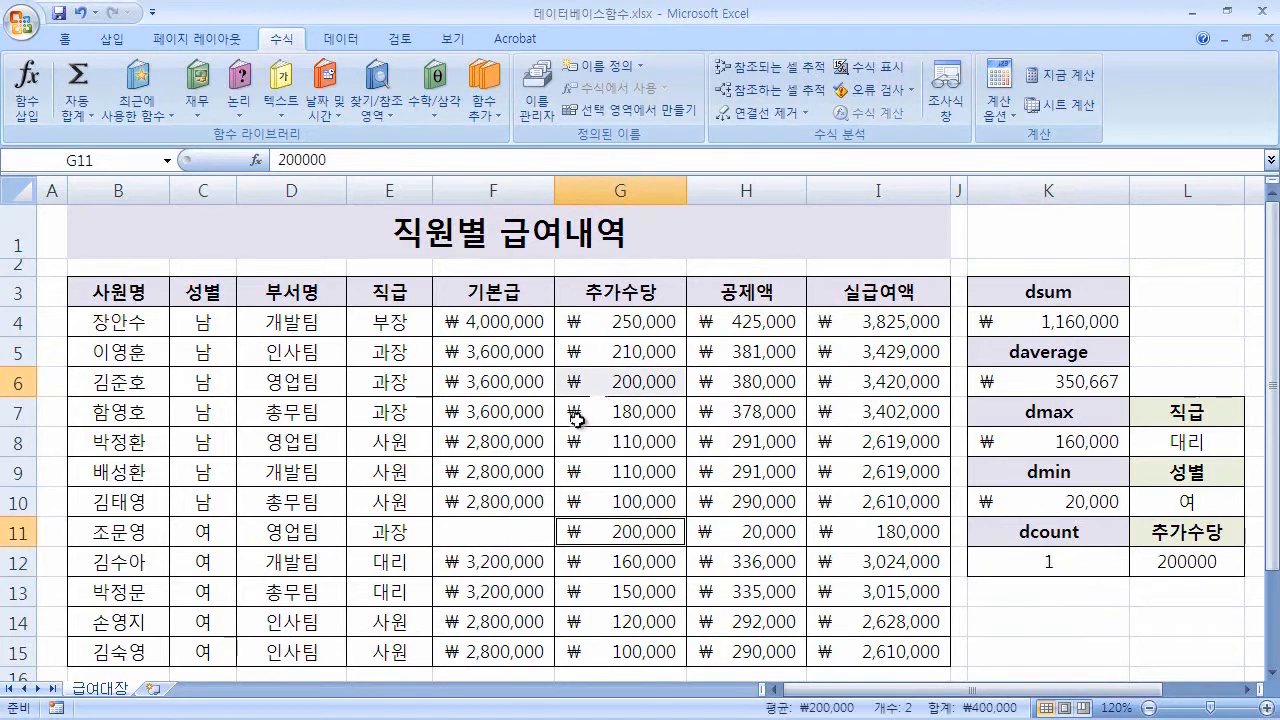
left_click(492, 384)
left_click(510, 530)
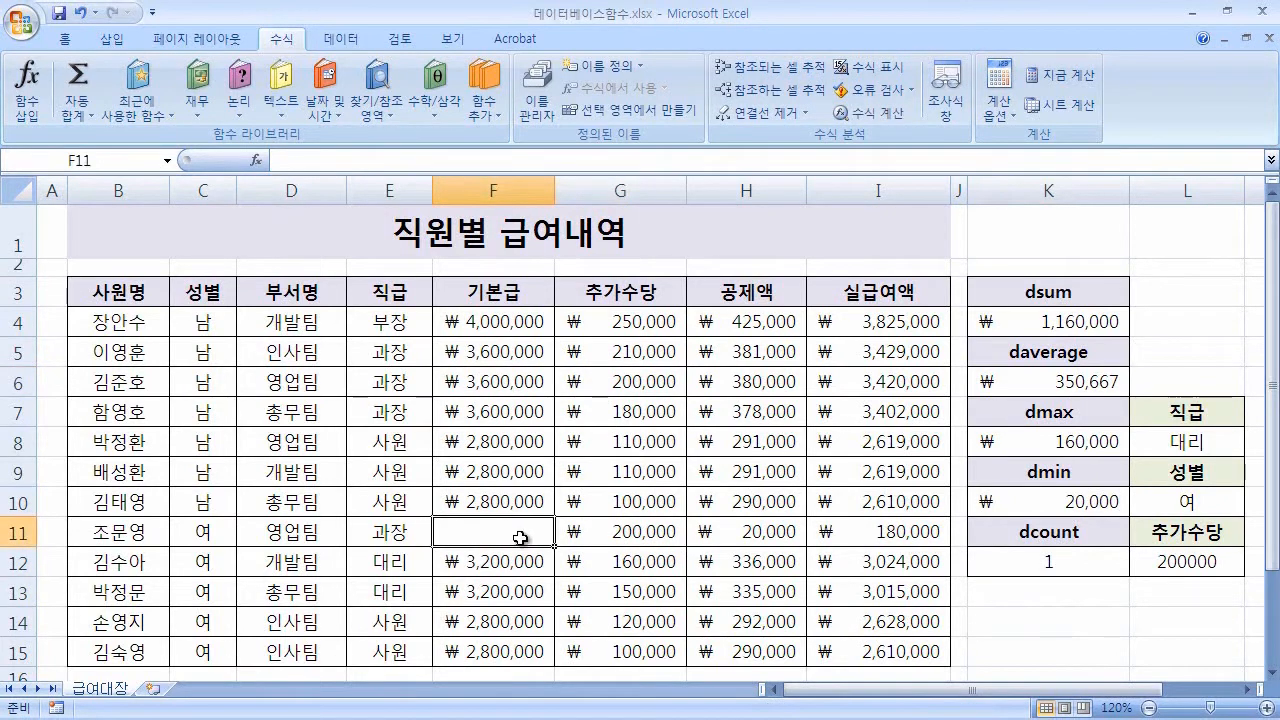
left_click(505, 380)
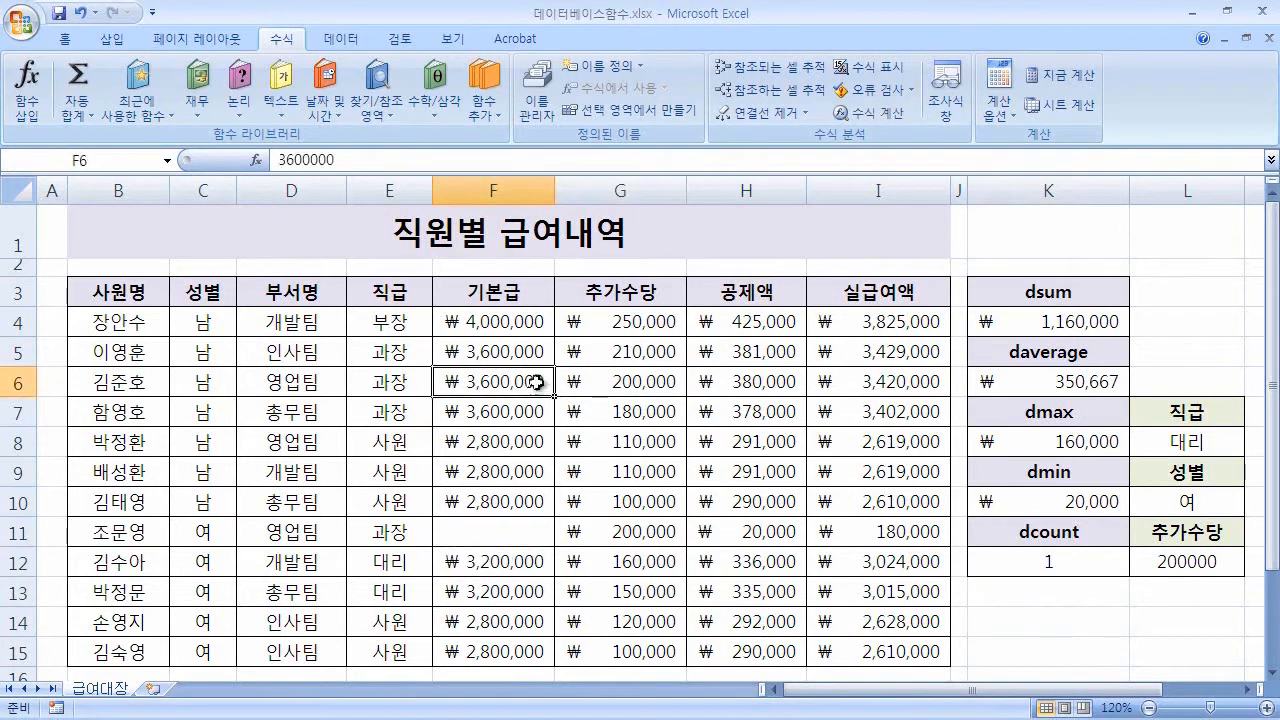
left_click(500, 526)
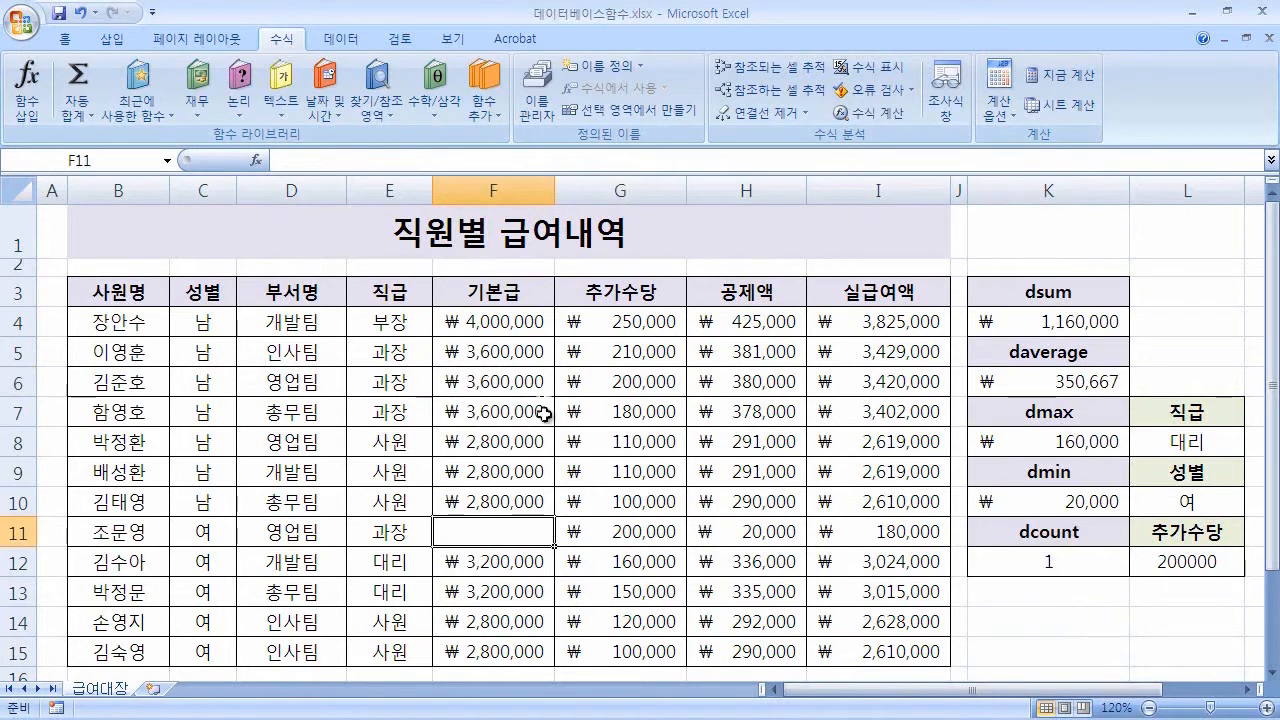
key("ctrl+z")
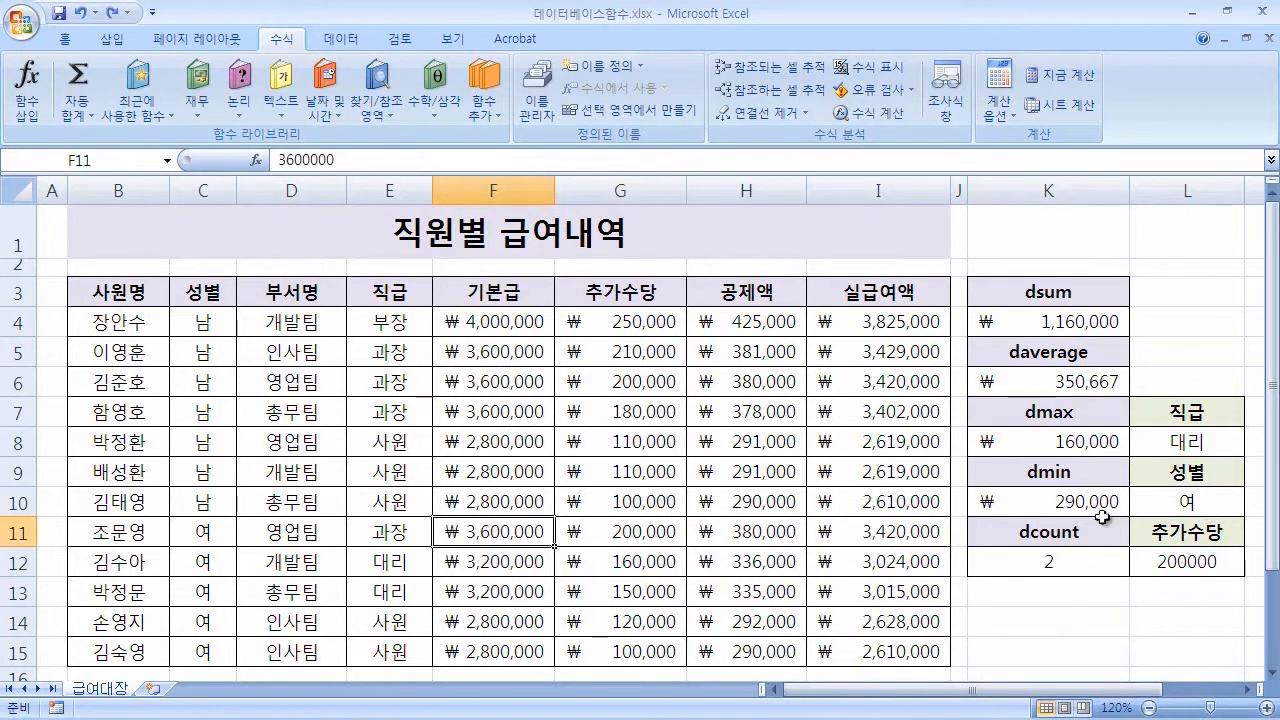
- Change the 추가수당 criterion in L12 to >=200000
left_click(1183, 562)
double_click(1183, 562)
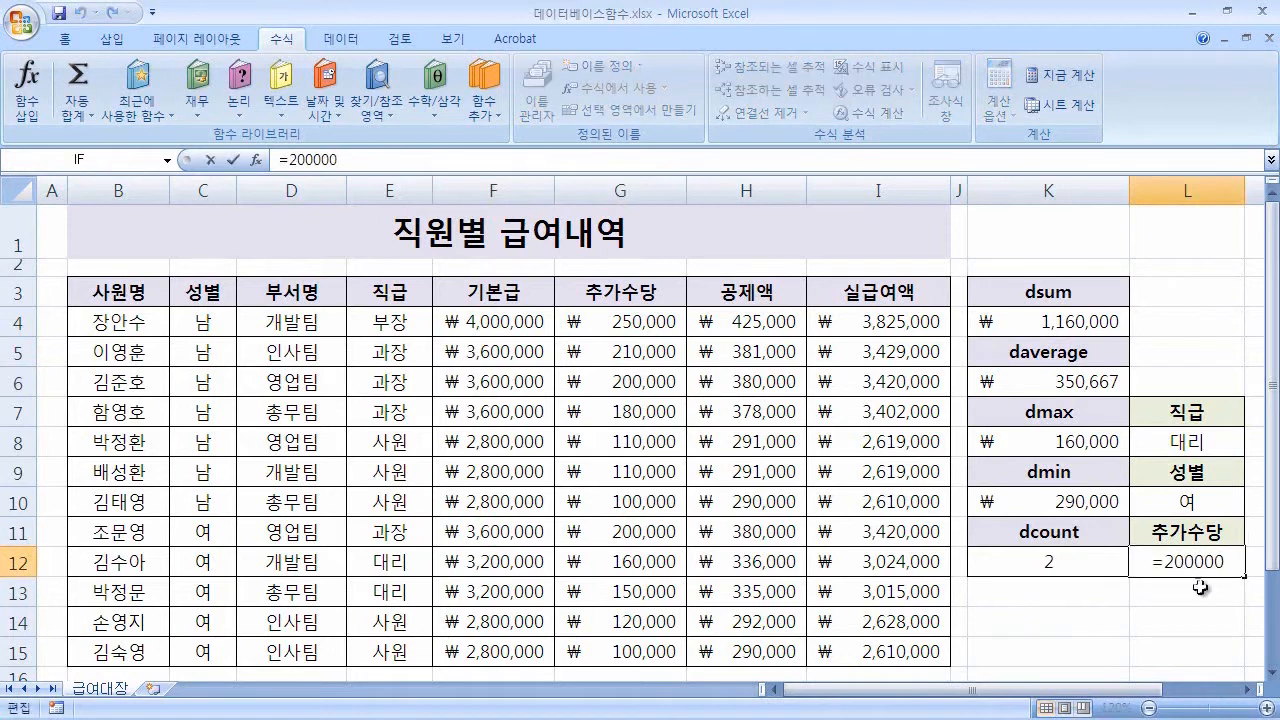
left_click_drag(1166, 562, 1085, 601)
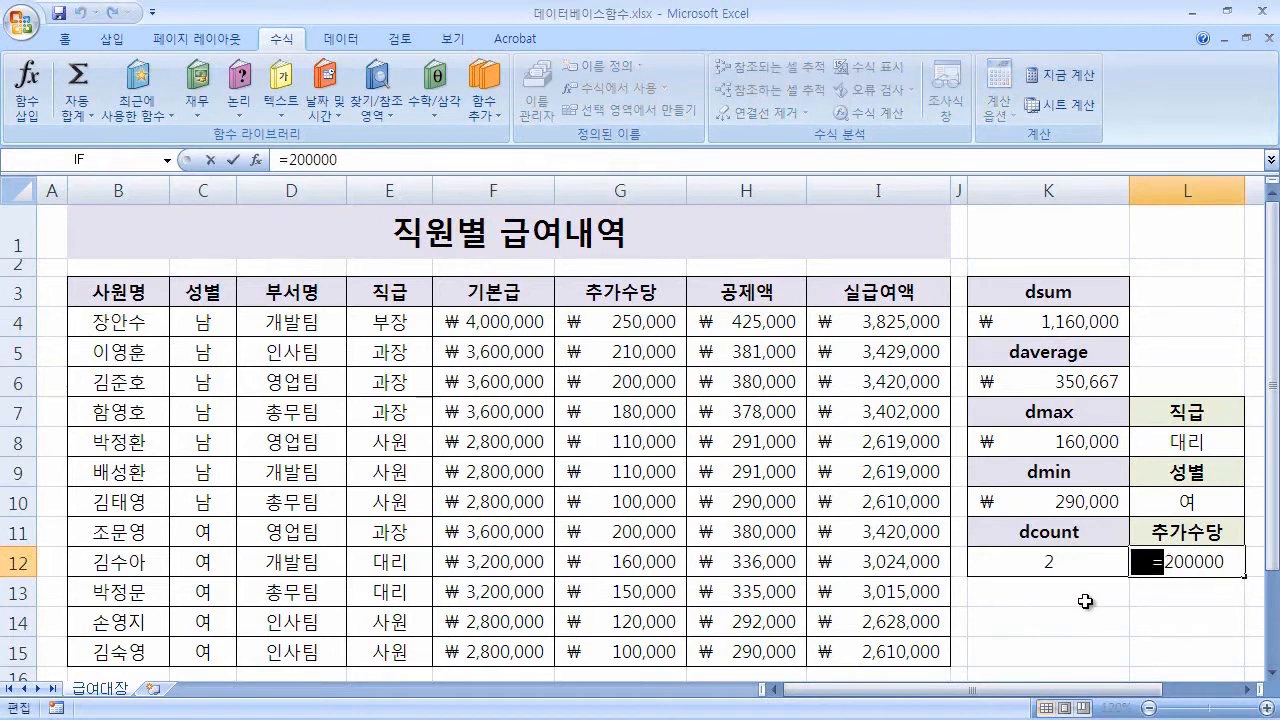
type(">=")
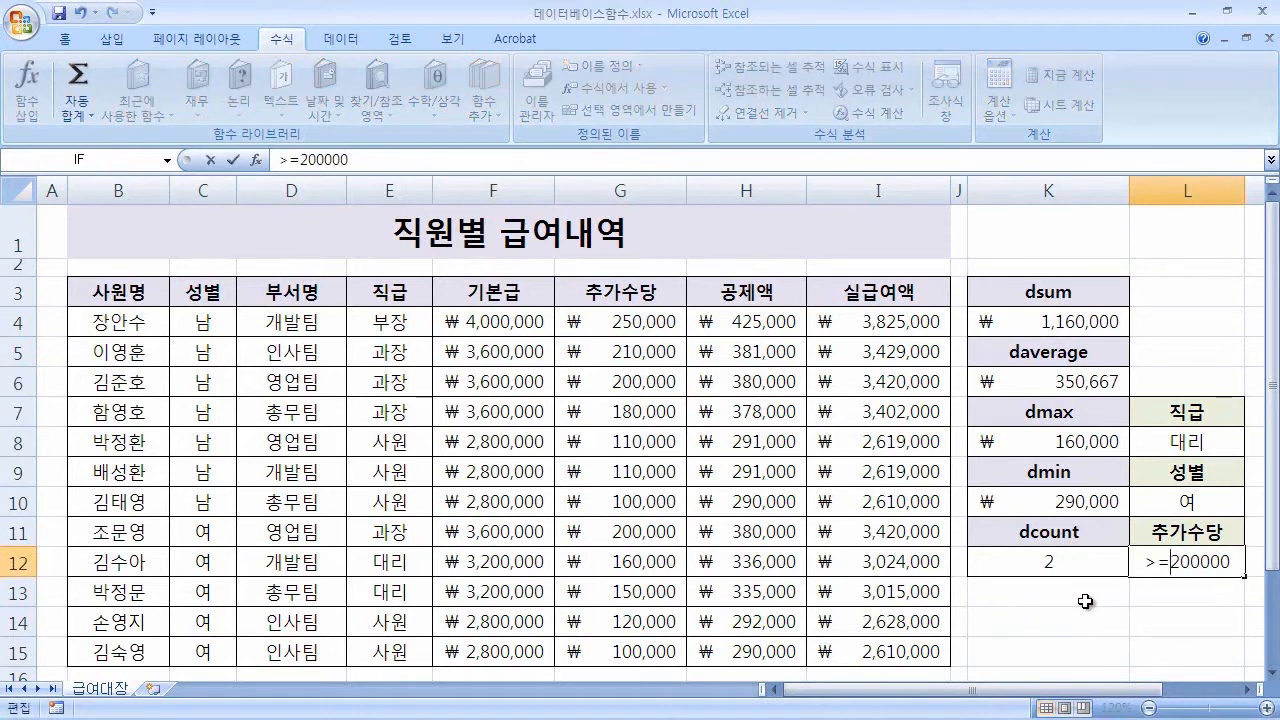
key("Return")
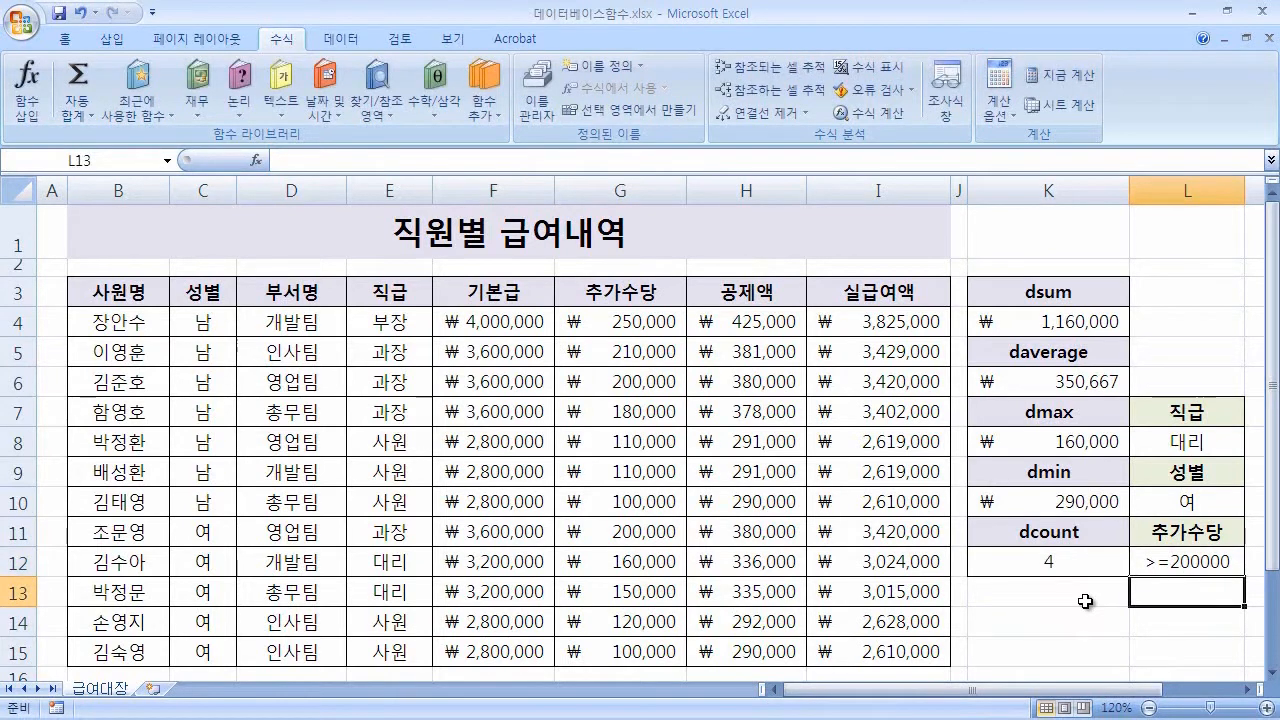
- Check the DCOUNT result in K12 against the matching extra allowances in G4:G6 and G11
left_click_drag(655, 323, 656, 376)
left_click(640, 530, "ctrl")
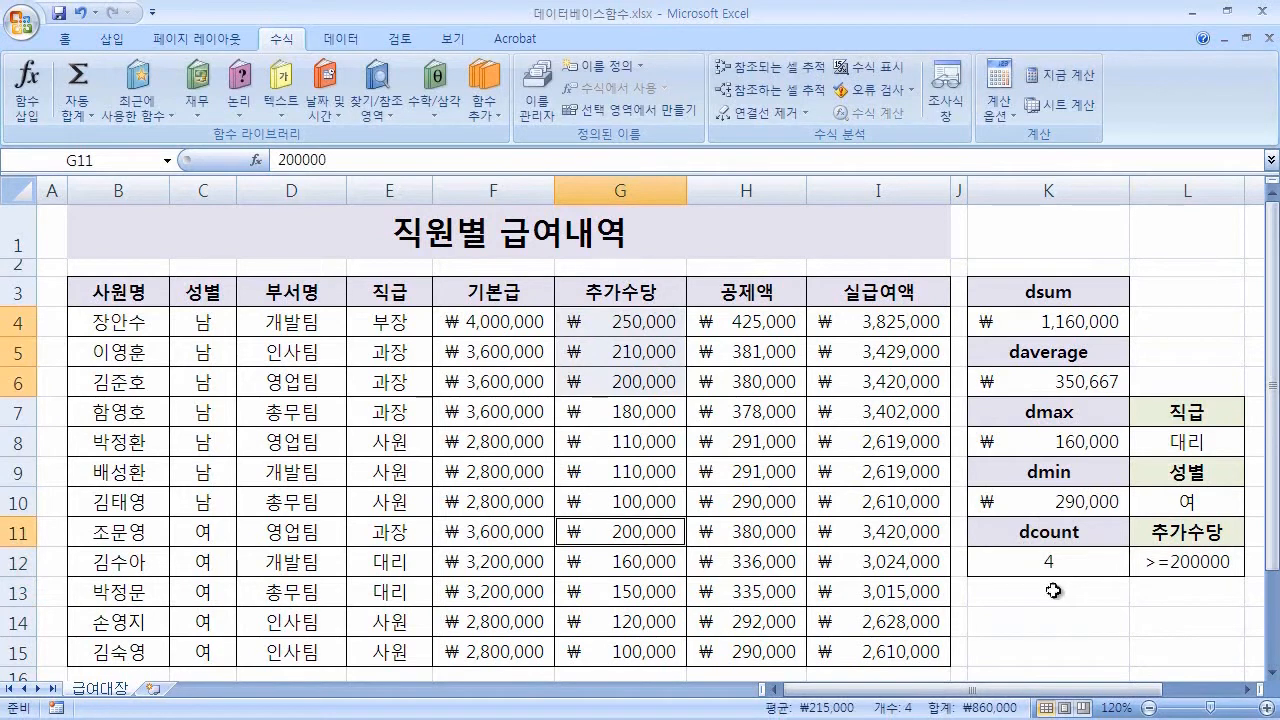
left_click(1058, 590)
- Set the field argument of the DCOUNT formula in K12 to column number 4 (직급)
left_click(1065, 549)
double_click(1065, 552)
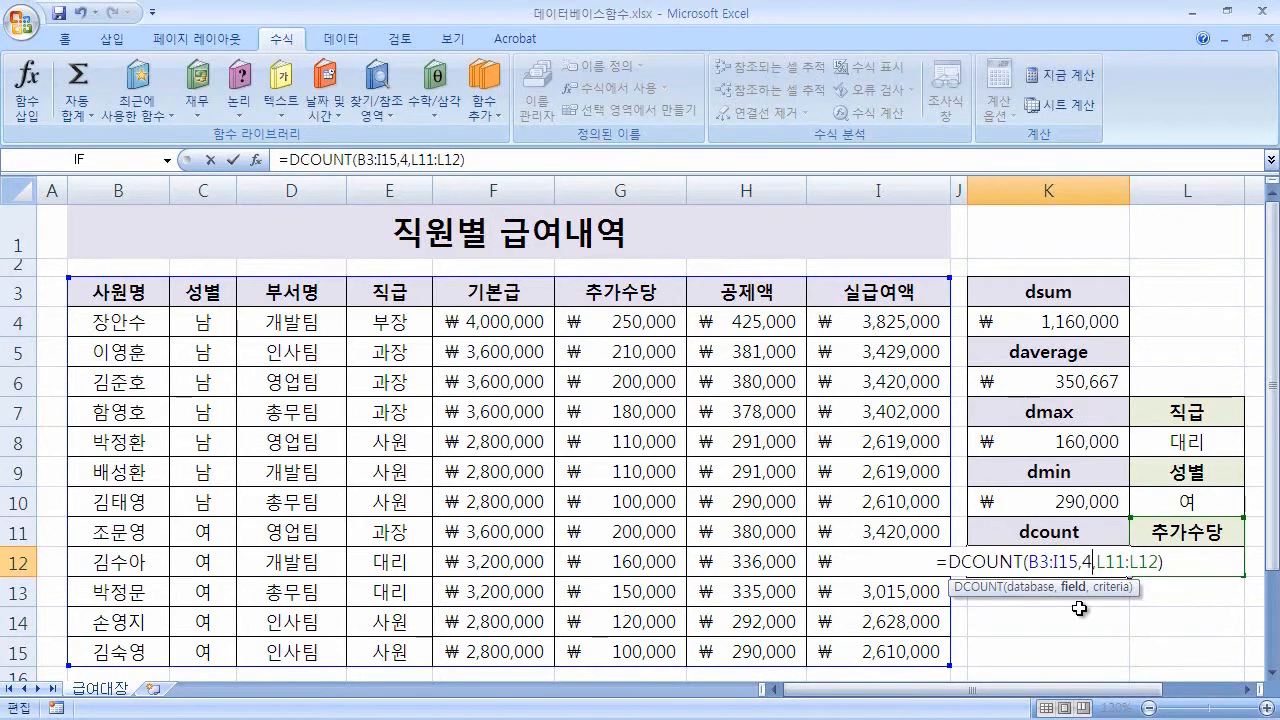
key("Return")
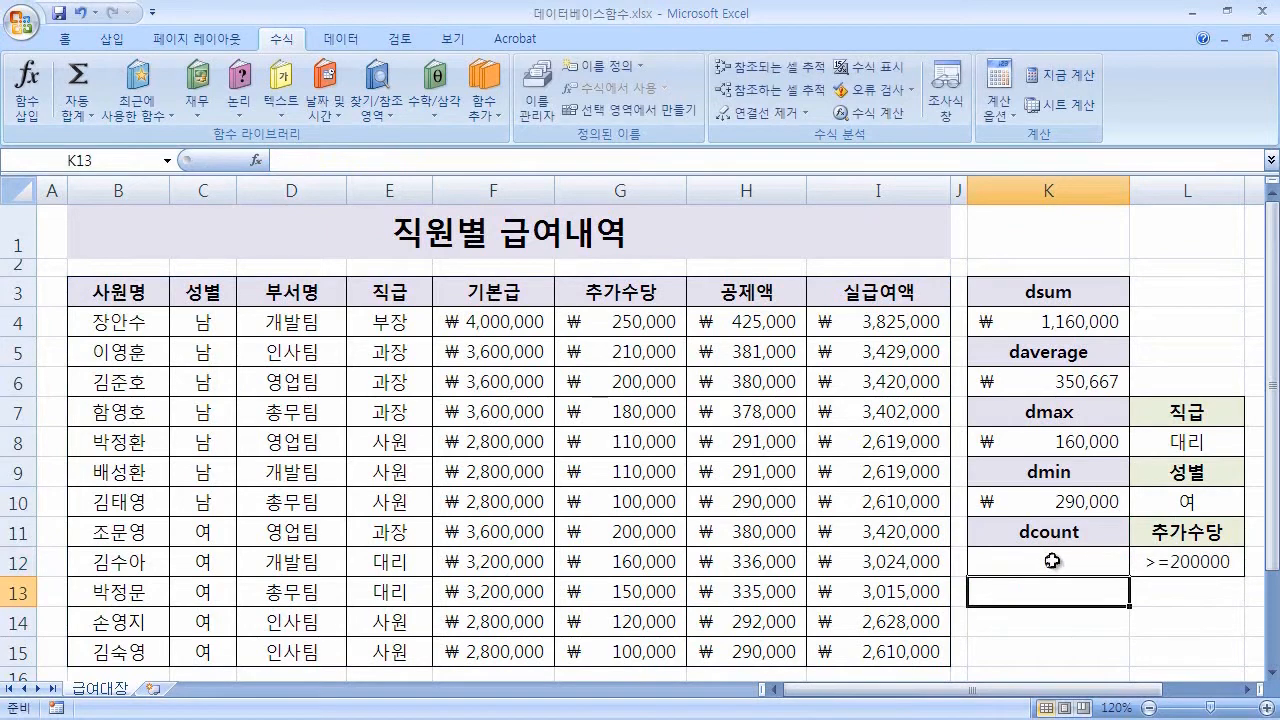
- Change the function in K12 from DCOUNT to DCOUNTA, keeping the arguments B3:I15, 4 and L11:L12
double_click(1055, 560)
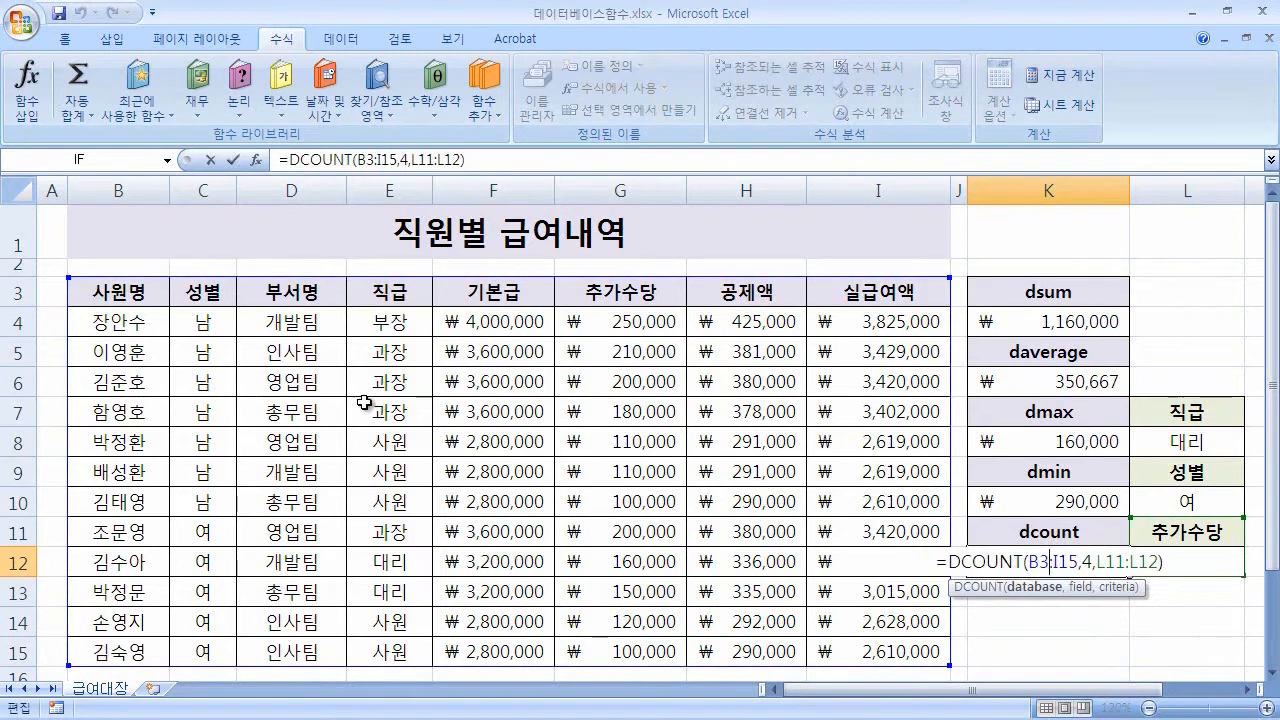
left_click(1020, 562)
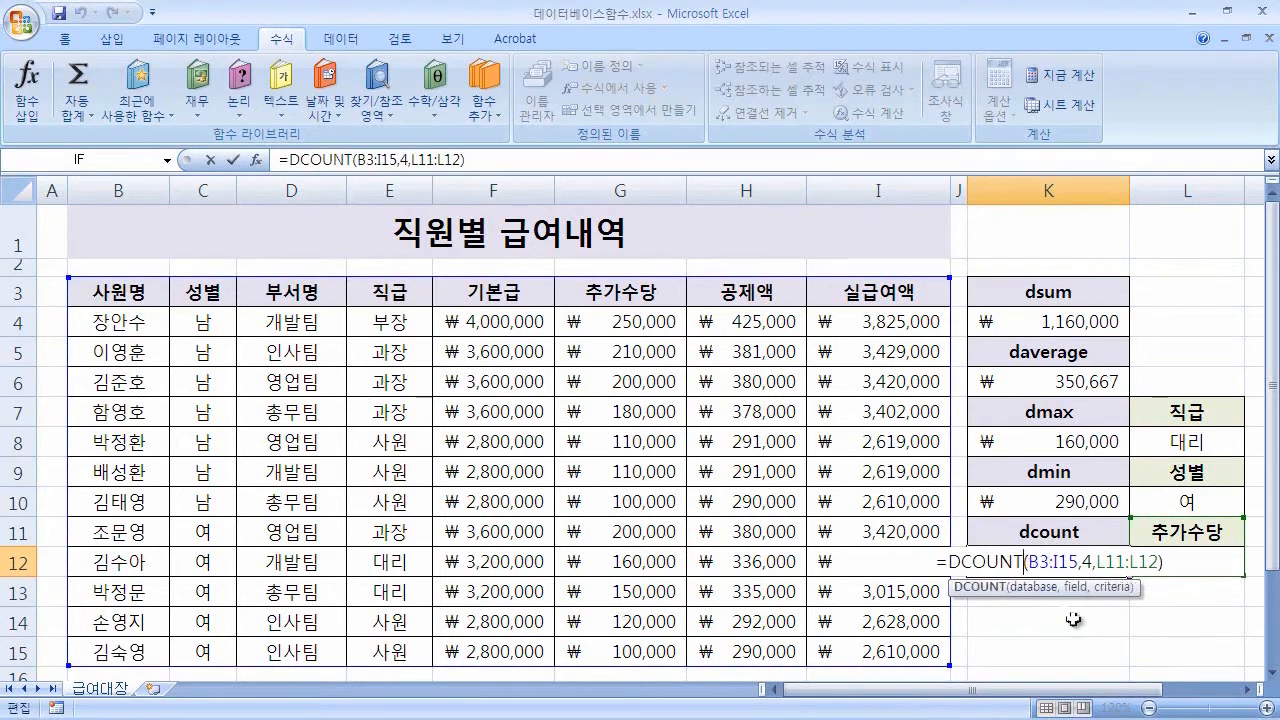
type("a")
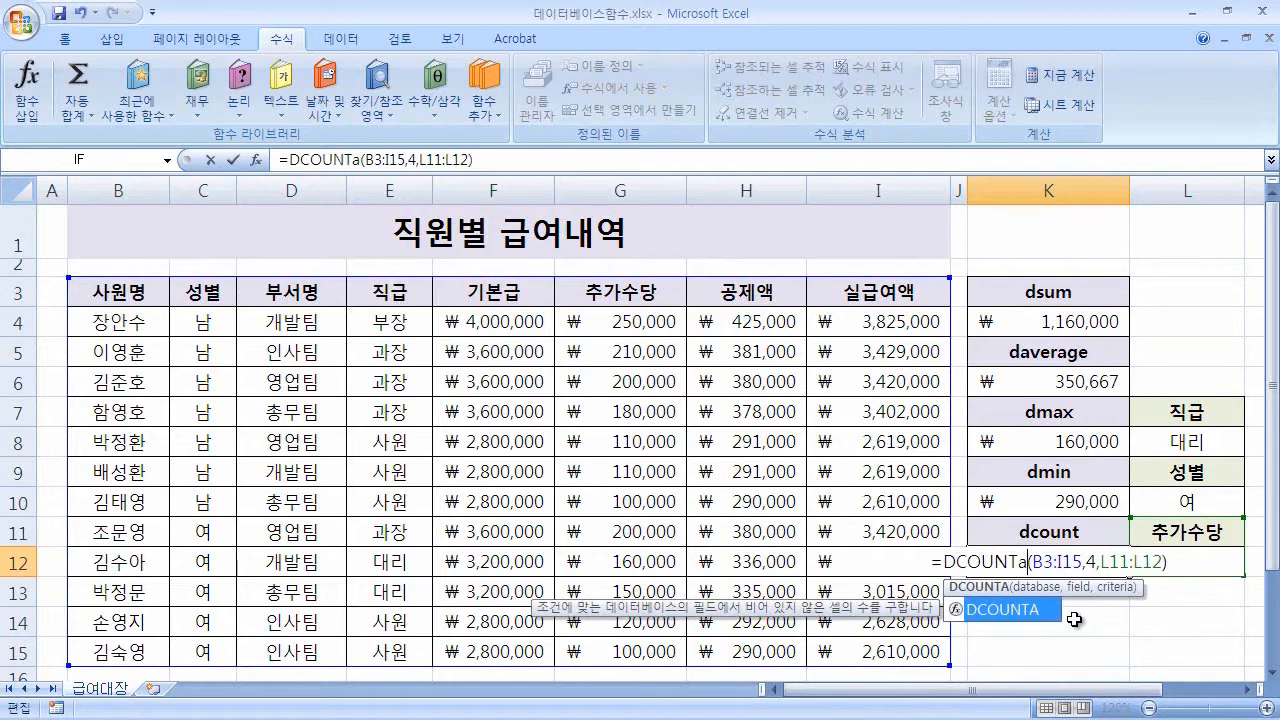
key("Return")
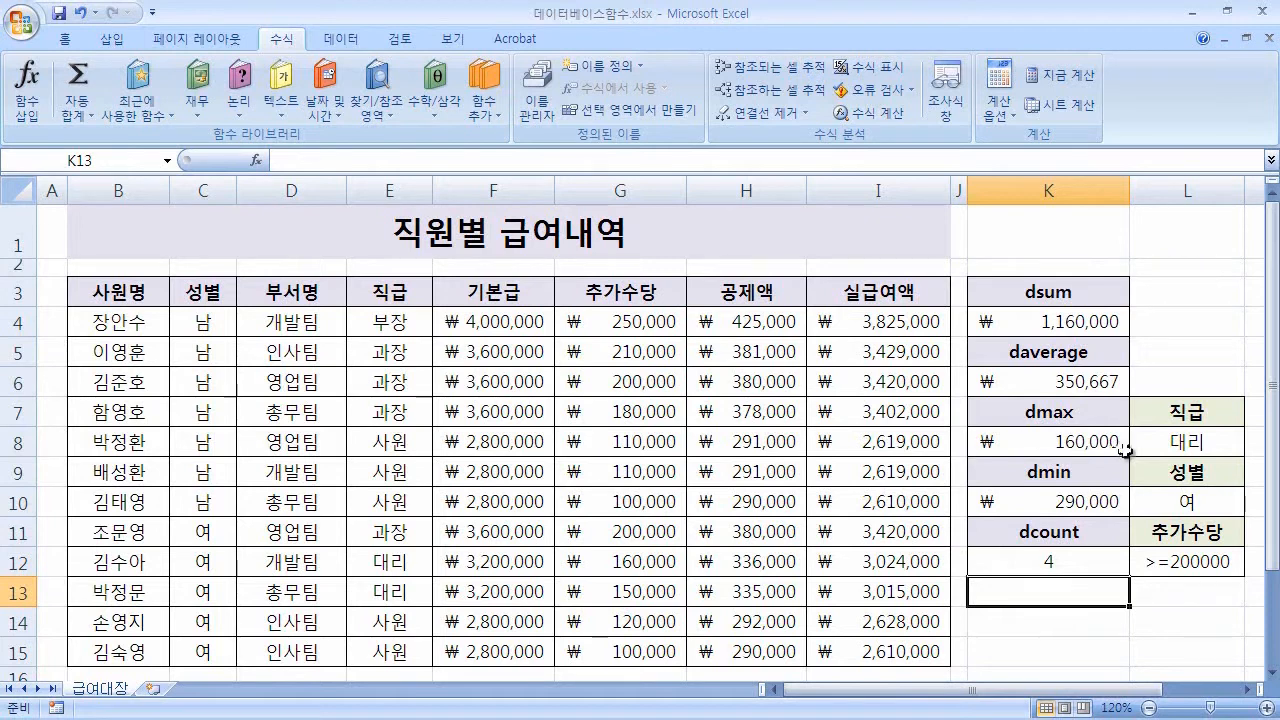
left_click(1192, 425)
left_click(1190, 443)
left_click(1181, 622)
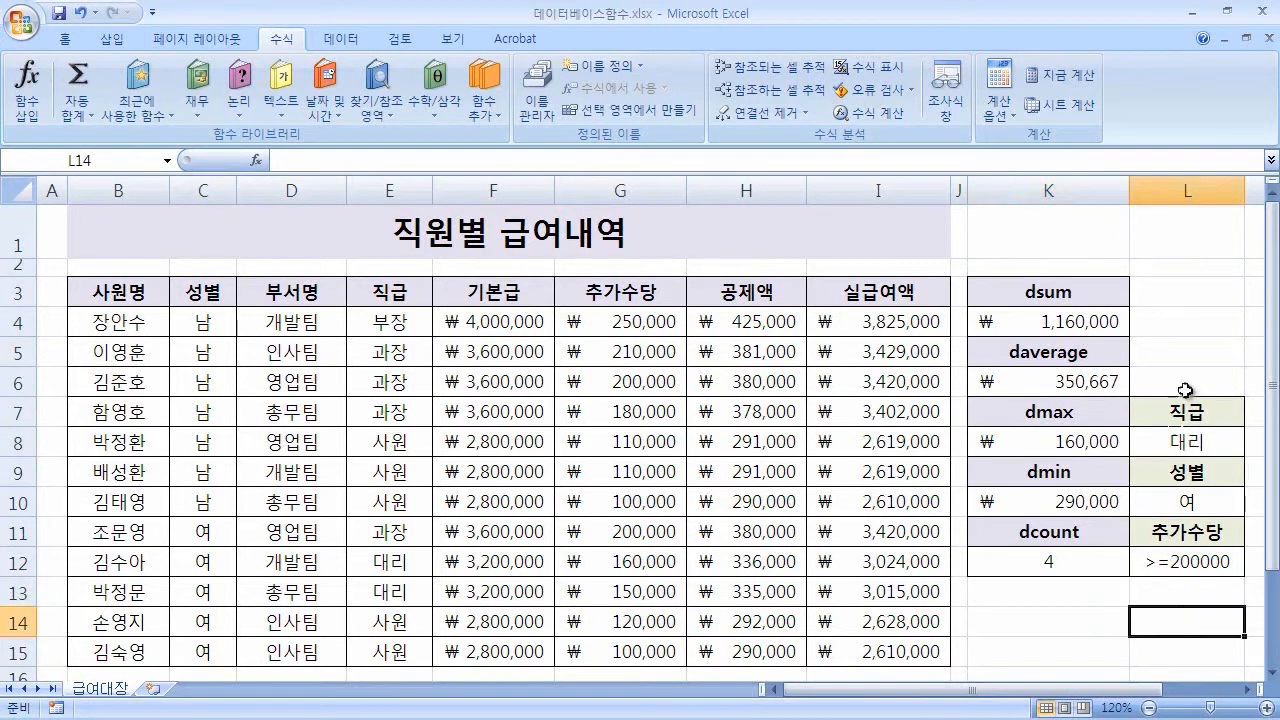